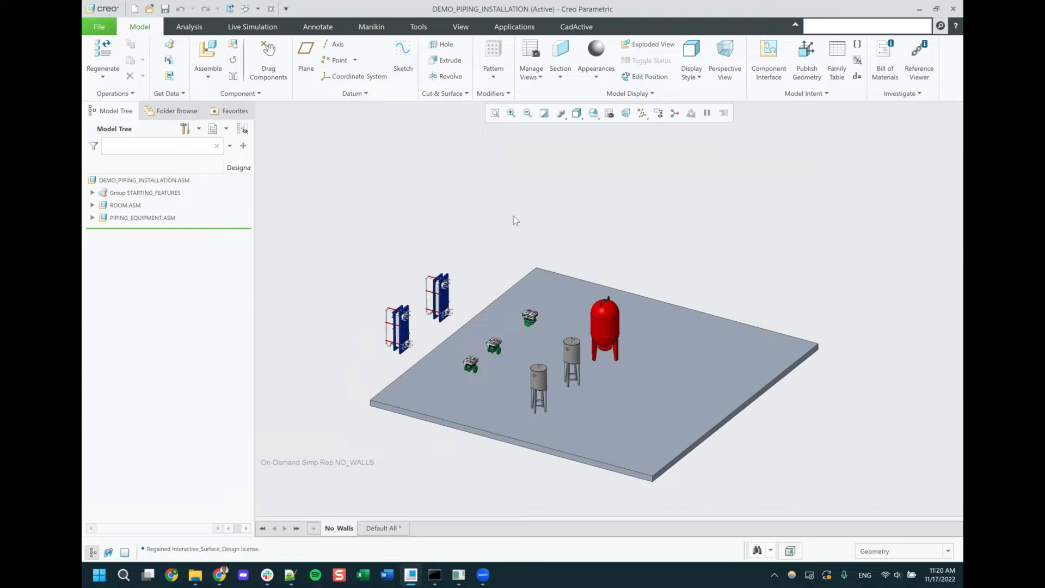
- Enter the Piping application, turn off spec-driven mode, and create a pipeline named non-SDP using a new line stock named non-SDP
click(515, 26)
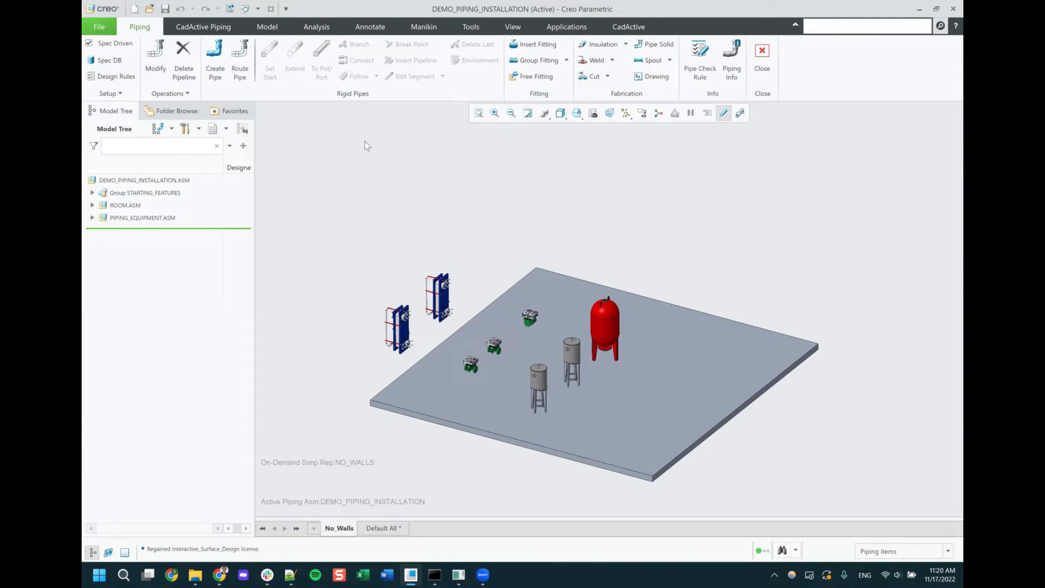
click(89, 44)
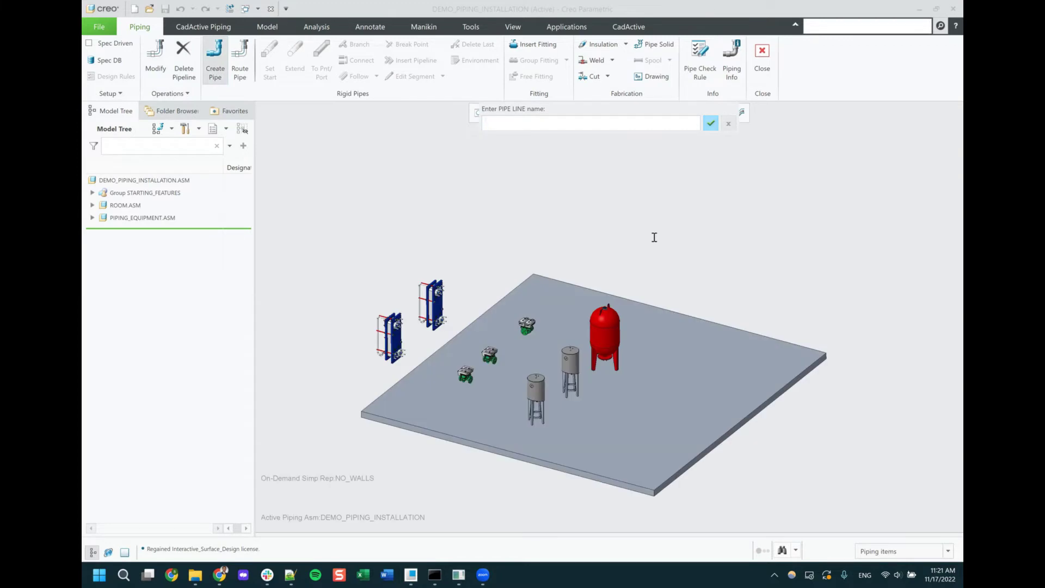
text(non-SDP)
key(Return)
text(no)
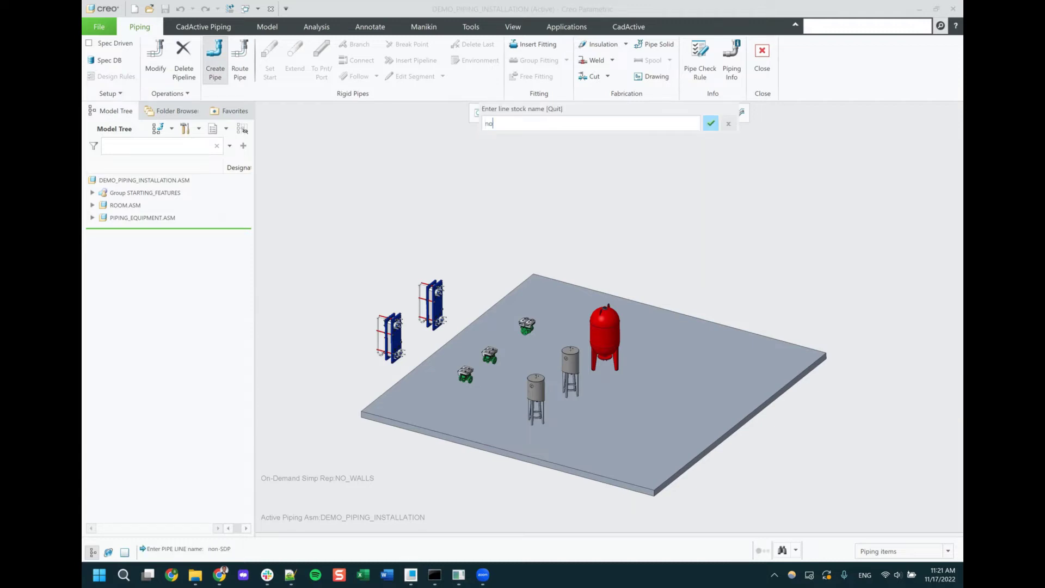
text(n-SDP)
key(Return)
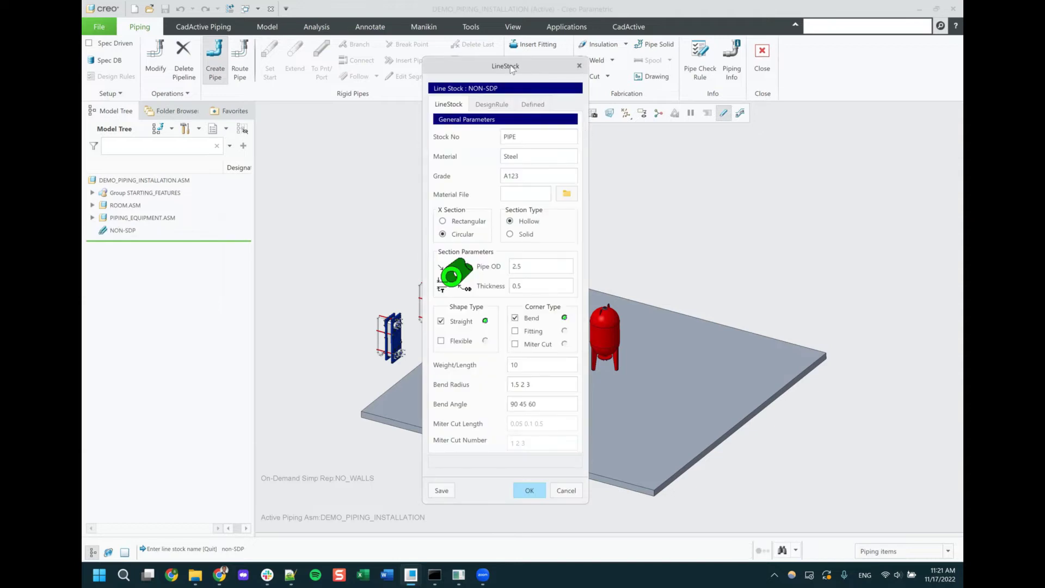
- Review the line stock's section options, design rules and defined stocks, keep a hollow circular section, and accept the line stock
drag(510, 69, 273, 49)
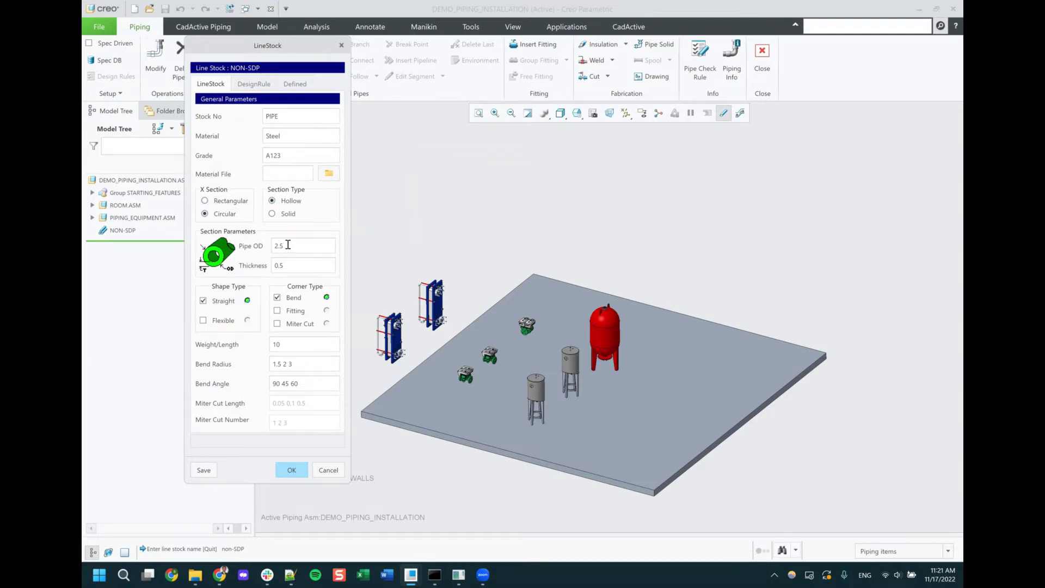
click(226, 201)
click(225, 214)
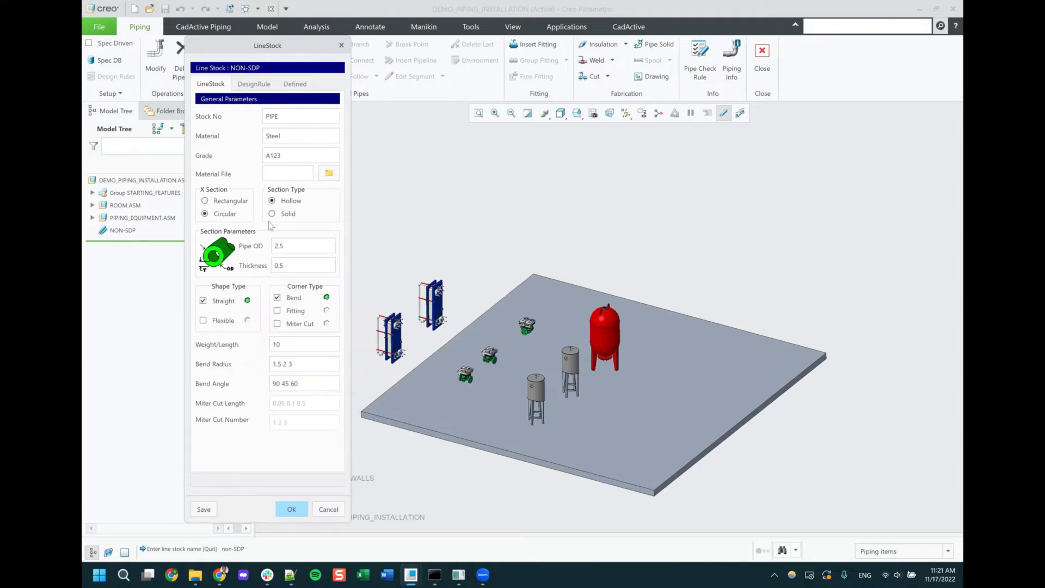
click(286, 214)
click(287, 201)
click(257, 84)
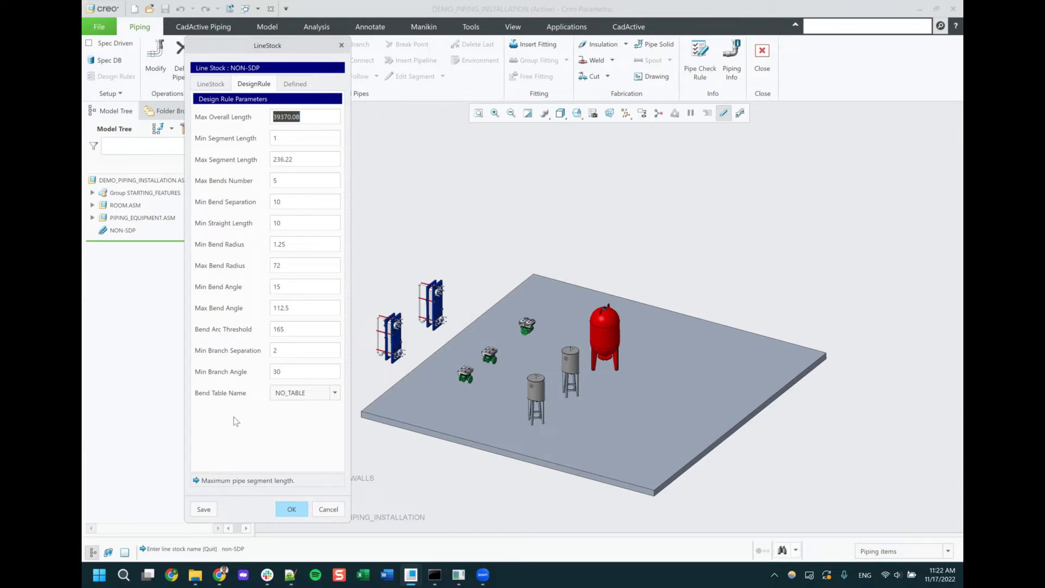
click(295, 88)
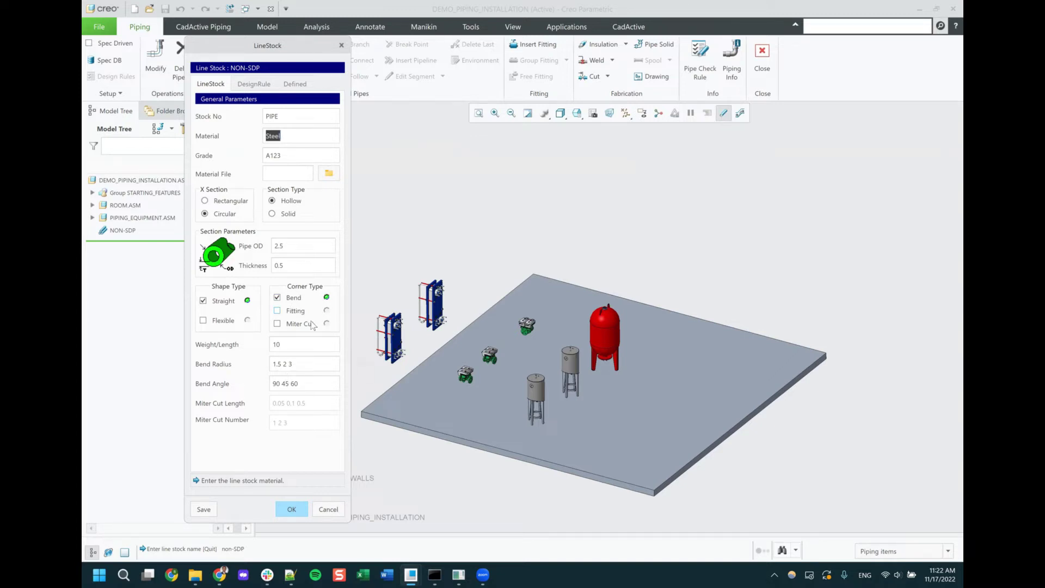
click(292, 509)
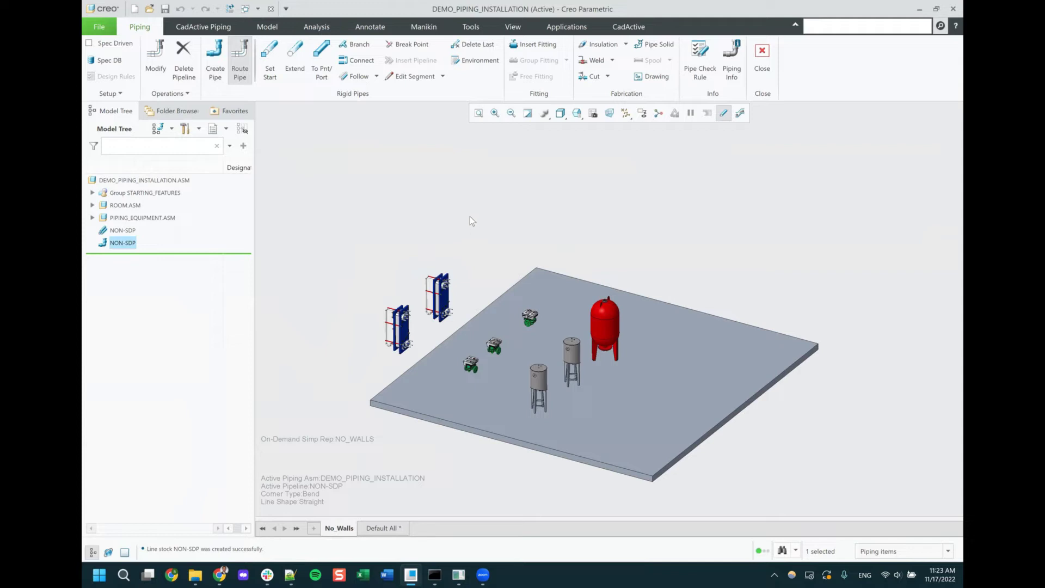
- Display coordinate systems and set the pipe start at the S3 coordinate system of the rear four-port panel
click(270, 71)
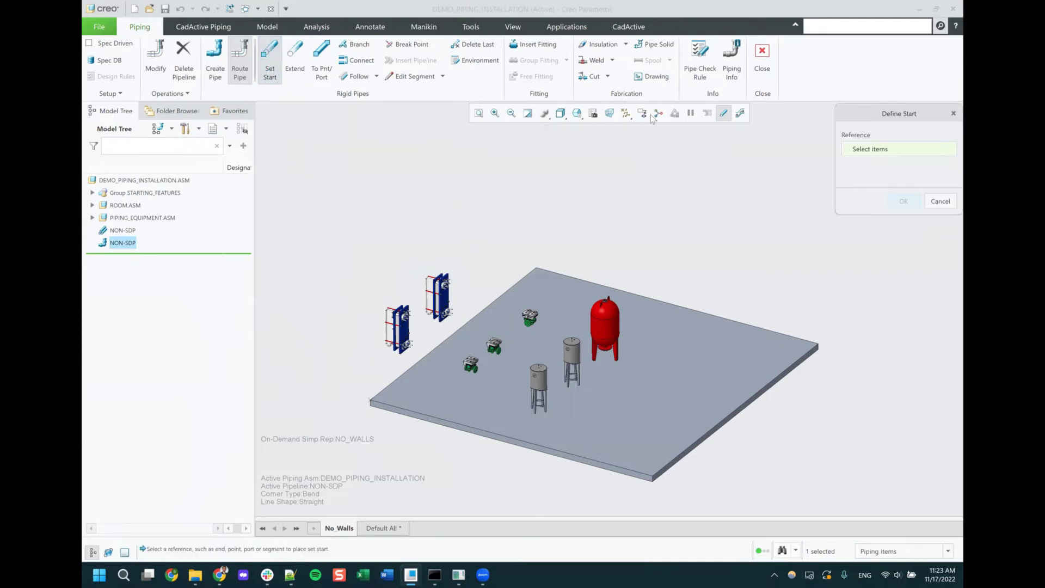
click(626, 114)
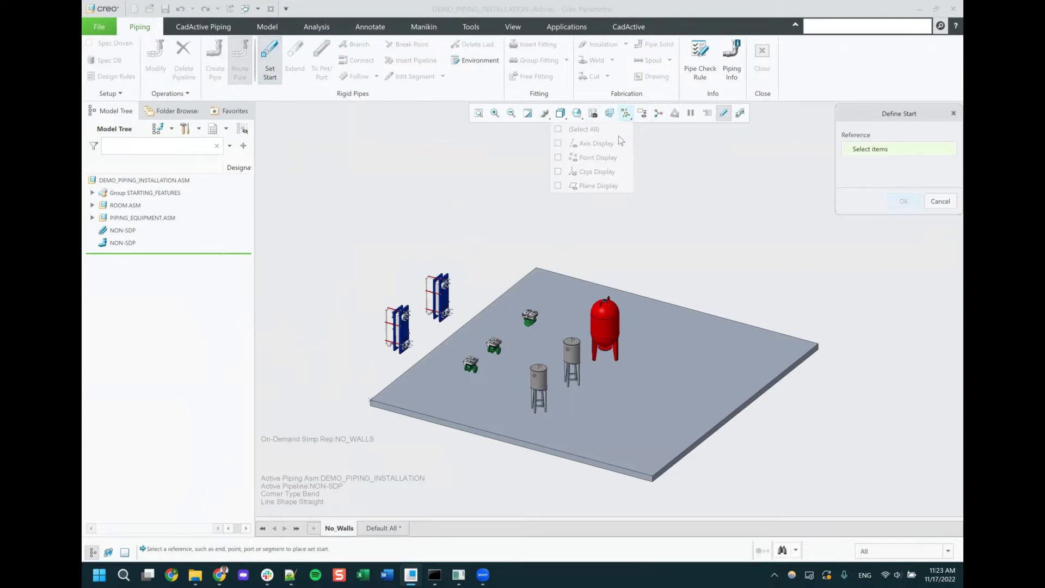
click(605, 172)
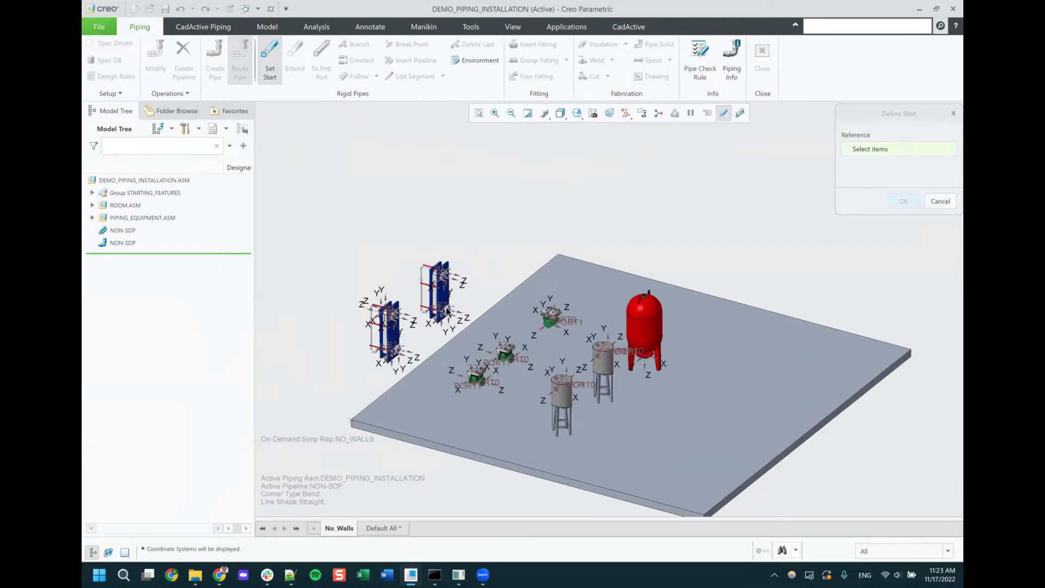
scroll(448, 324, up, 5)
click(417, 321)
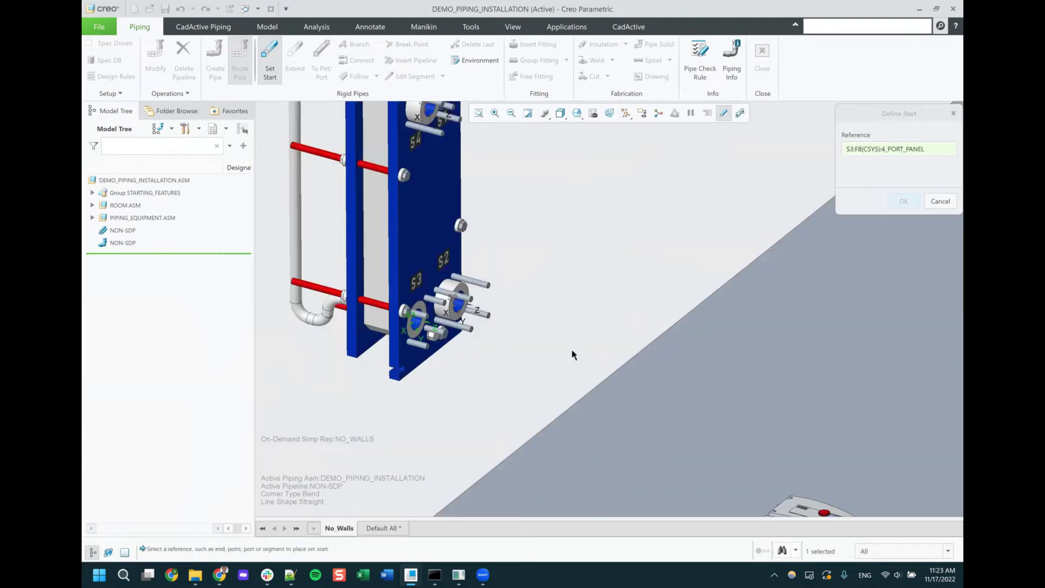
scroll(377, 294, down, 5)
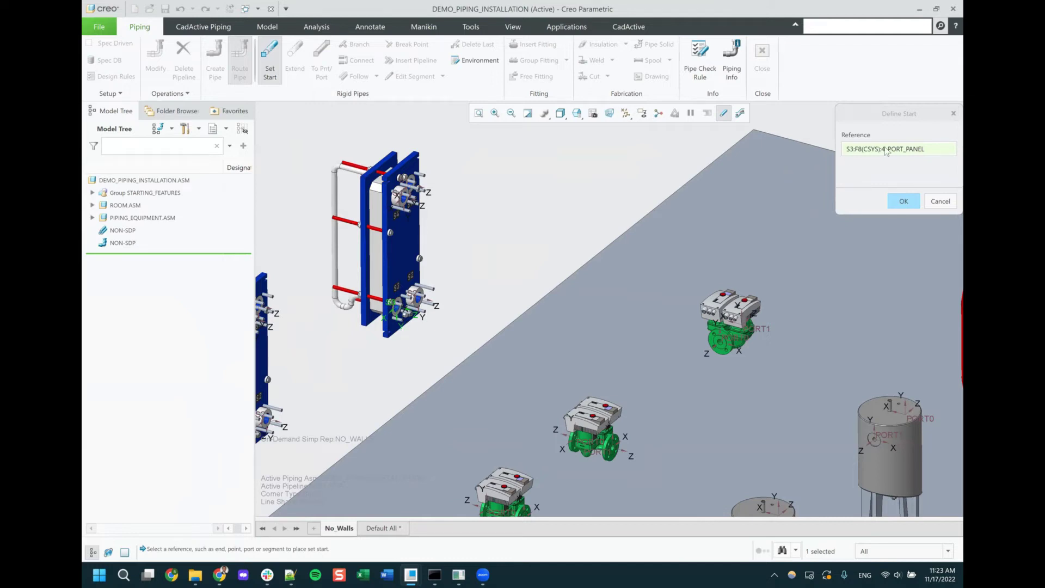
click(904, 202)
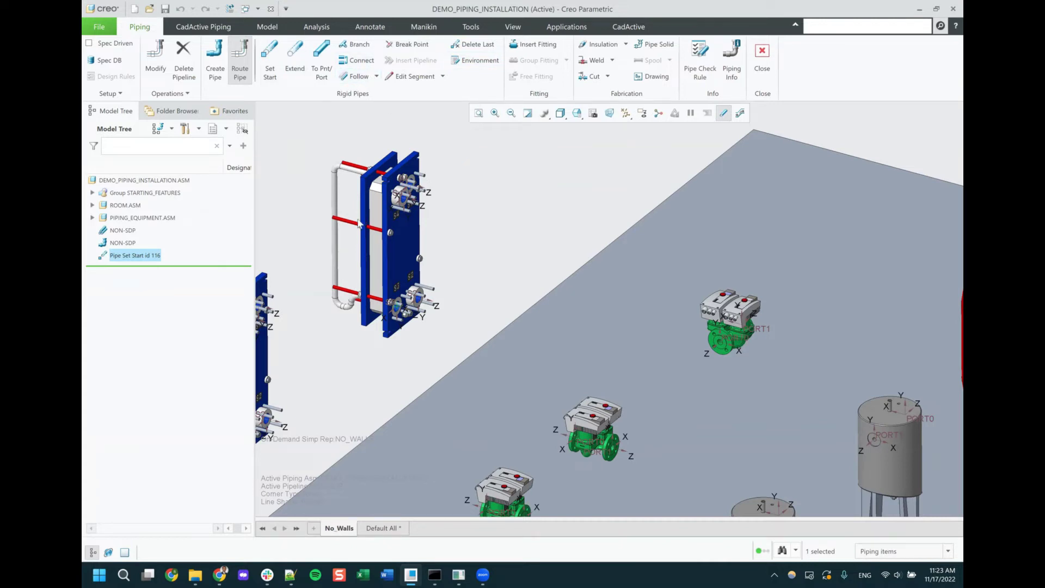
- Extend the pipe straight out of the panel's S3 port by about 27.75 along Z
click(287, 78)
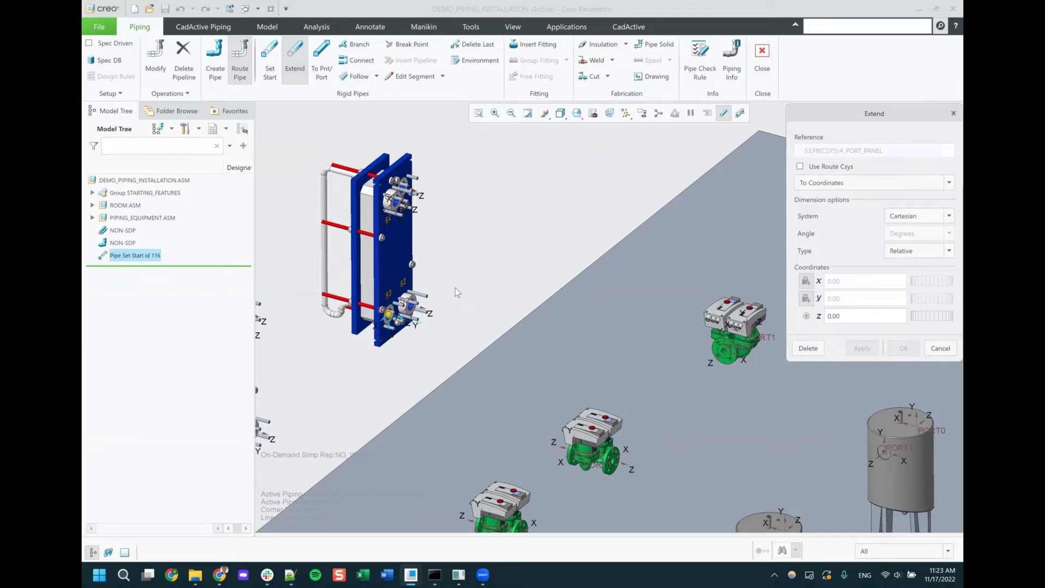
click(392, 324)
drag(479, 338, 474, 343)
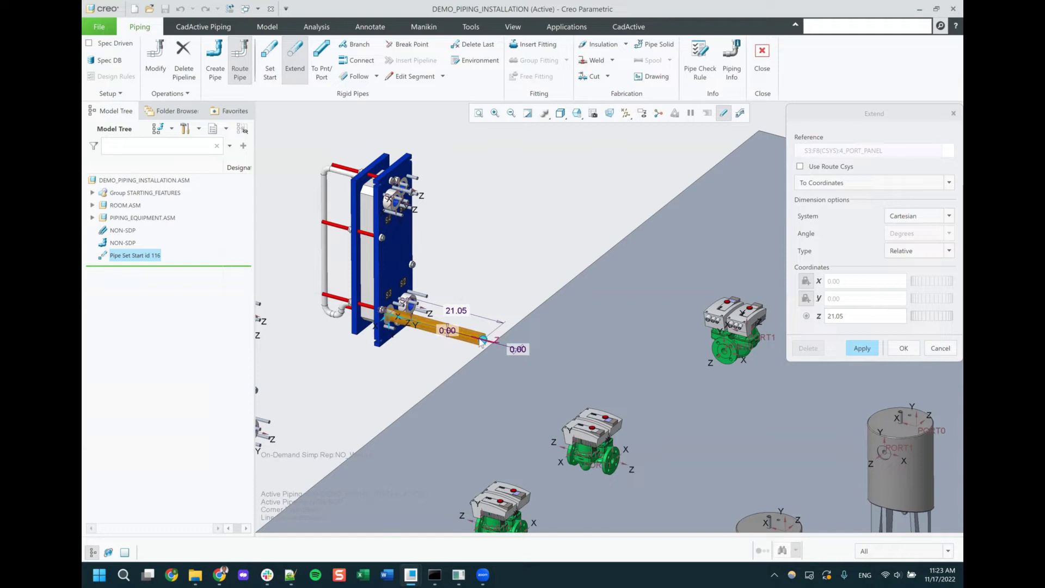
drag(482, 342, 513, 347)
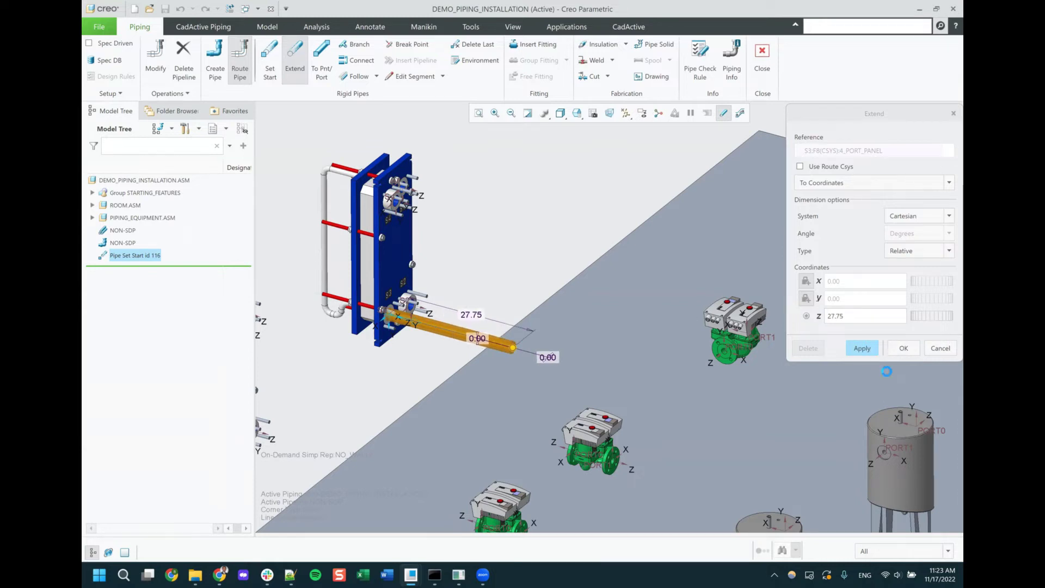
click(900, 349)
scroll(408, 323, down, 1)
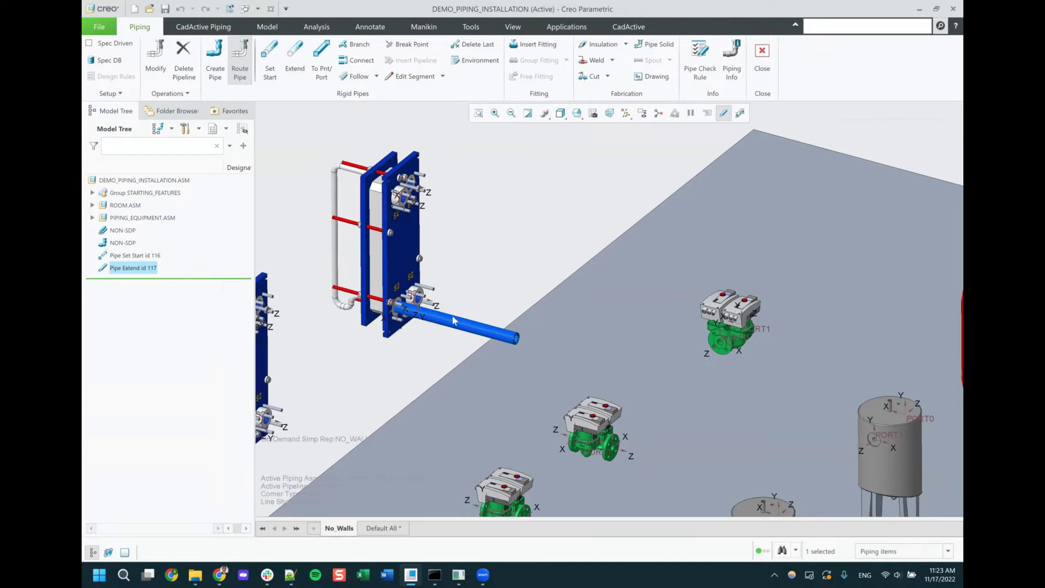
- Insert a straight-break fitting using tee_straight_bw.prt from the Demo-Staging-SpecPiping fittinglib branch folder, instance TEE_STR_BW-STEEL-100X100
click(539, 45)
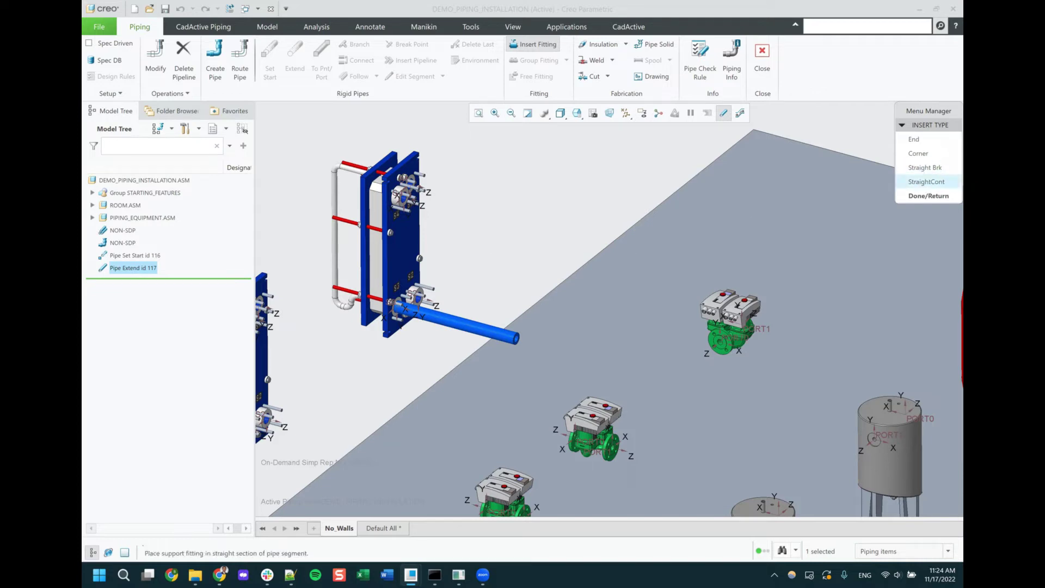
click(941, 168)
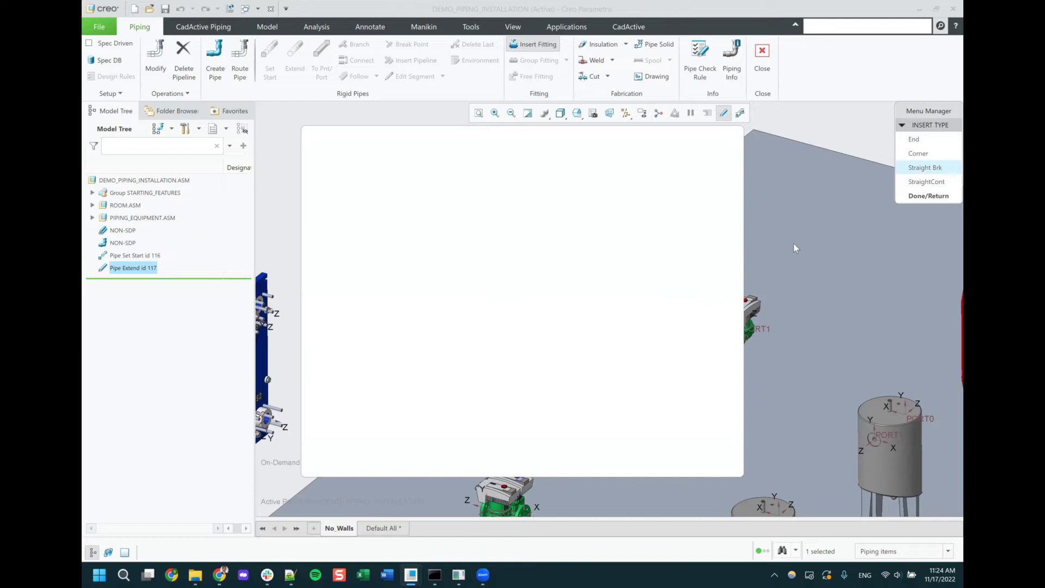
click(351, 322)
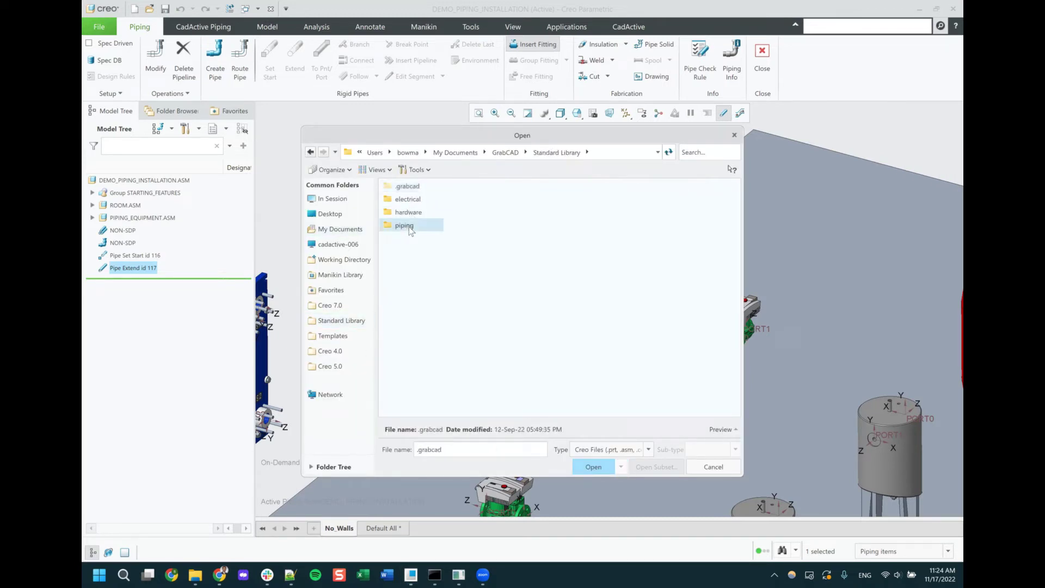
double_click(409, 228)
double_click(433, 188)
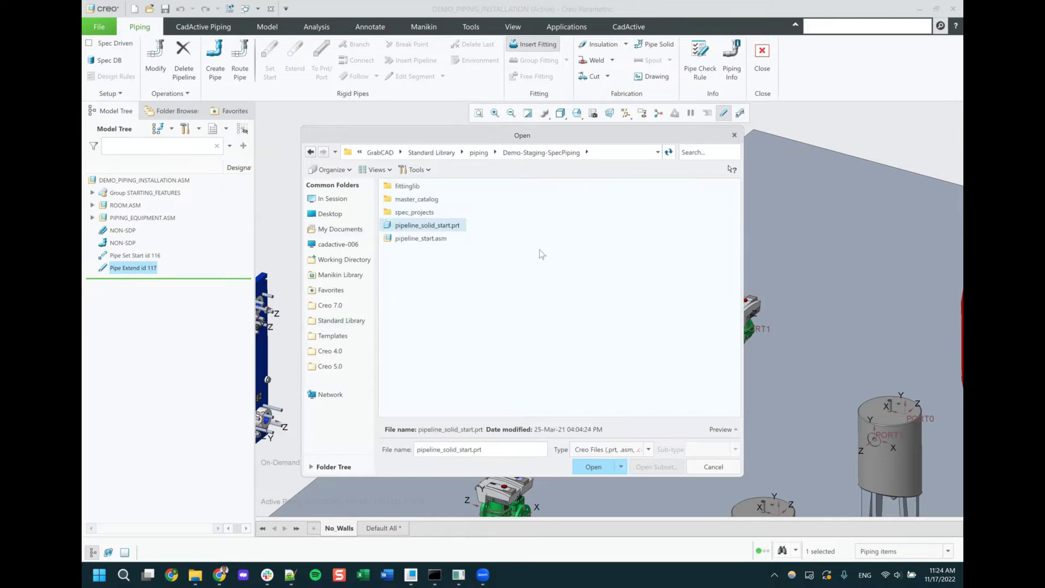
click(410, 187)
double_click(409, 187)
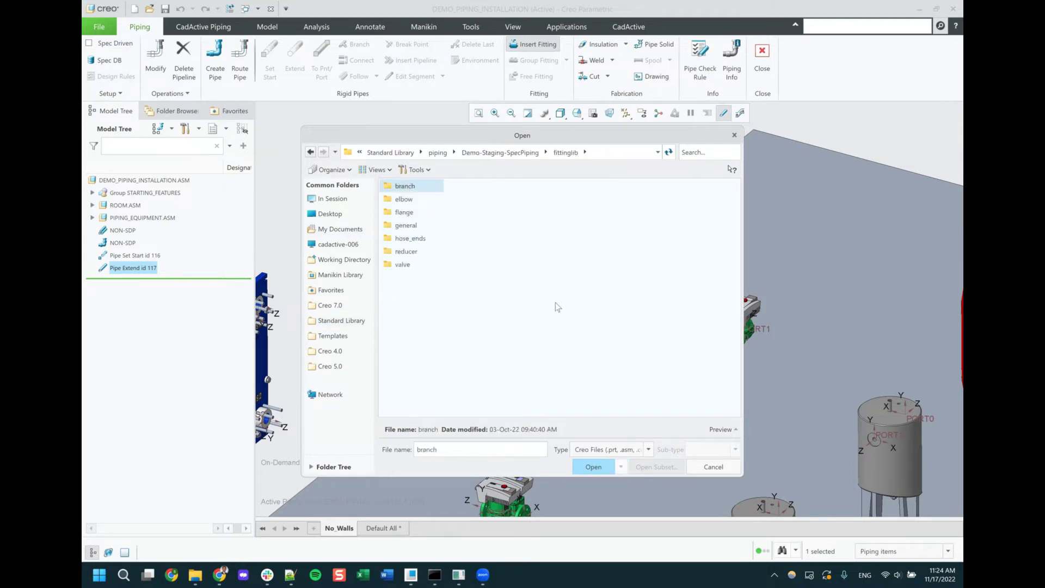
double_click(409, 187)
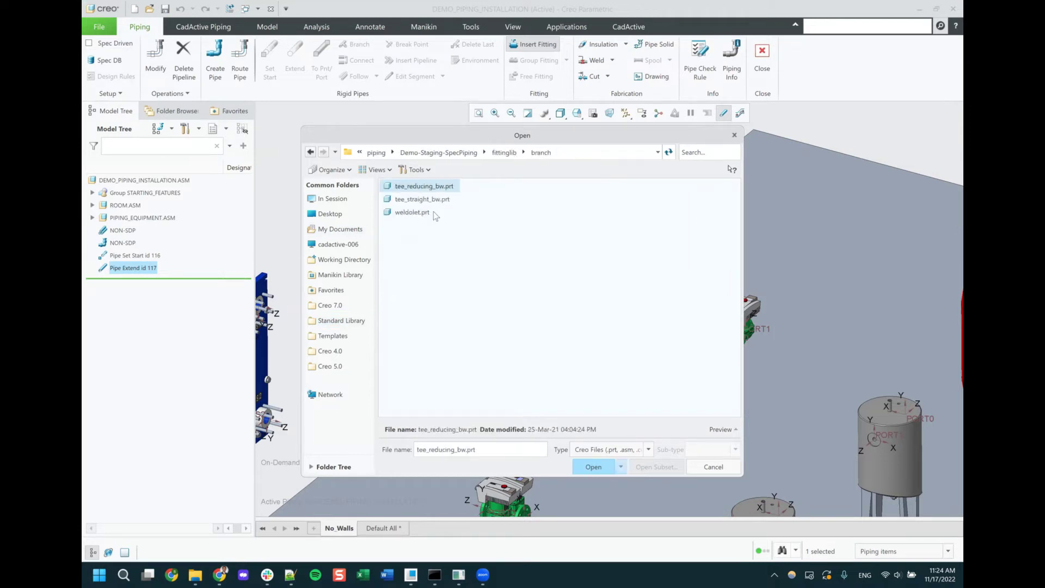
double_click(427, 200)
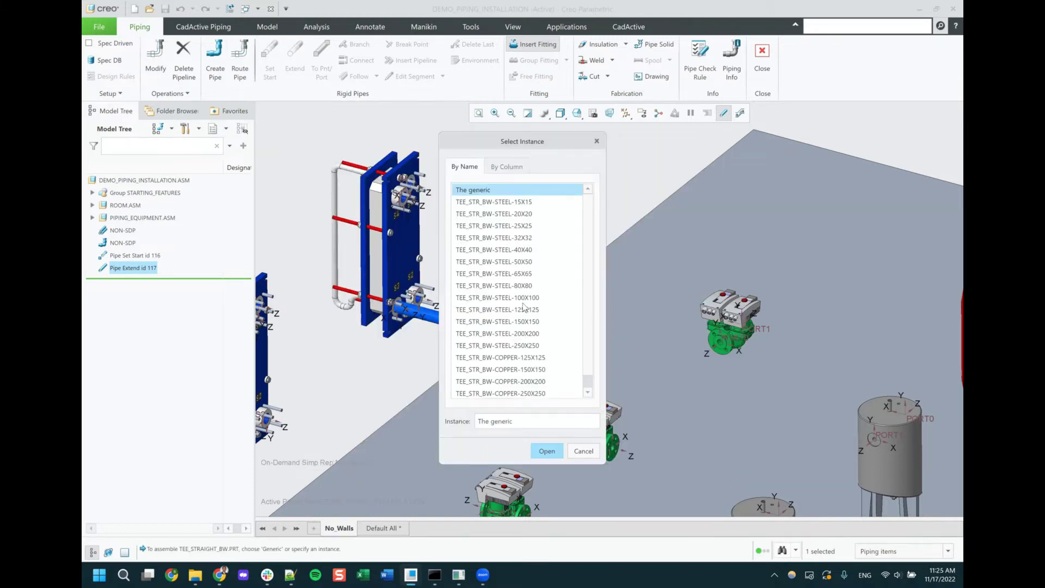
click(524, 300)
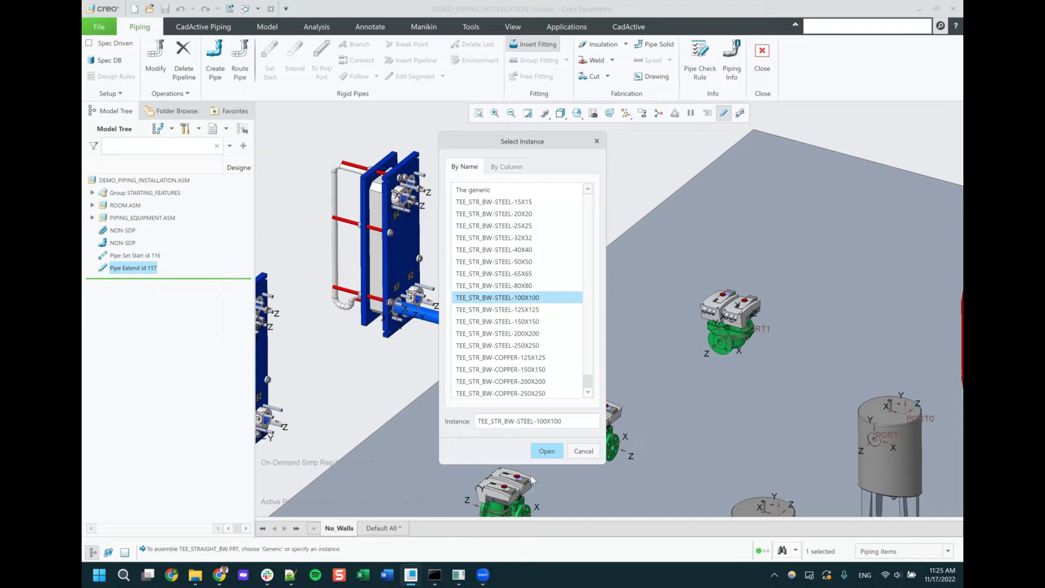
click(547, 452)
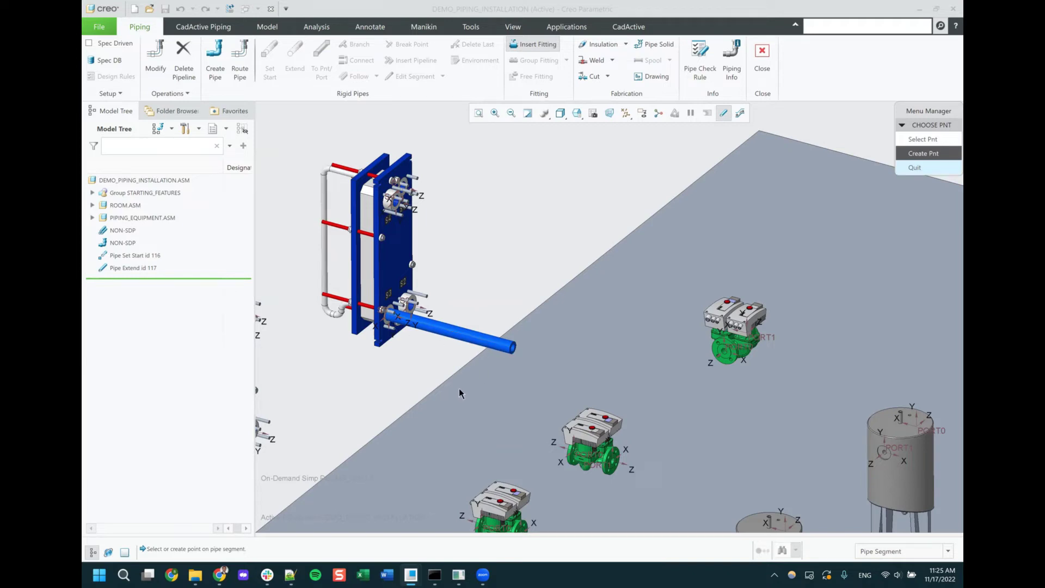
- Create the tee's insertion point on the extended pipe segment by actual length, at 13.73
click(452, 334)
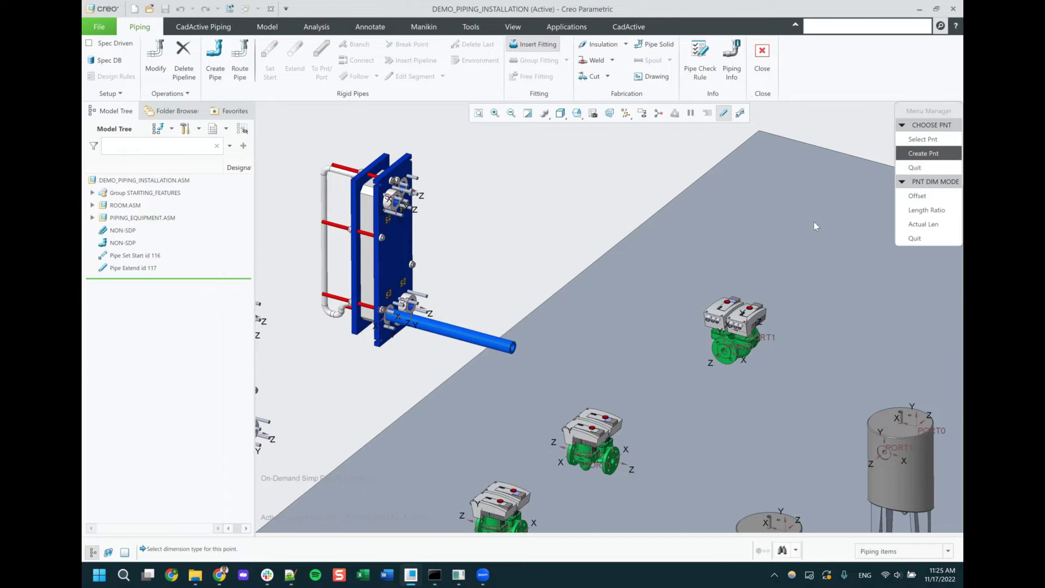
click(933, 230)
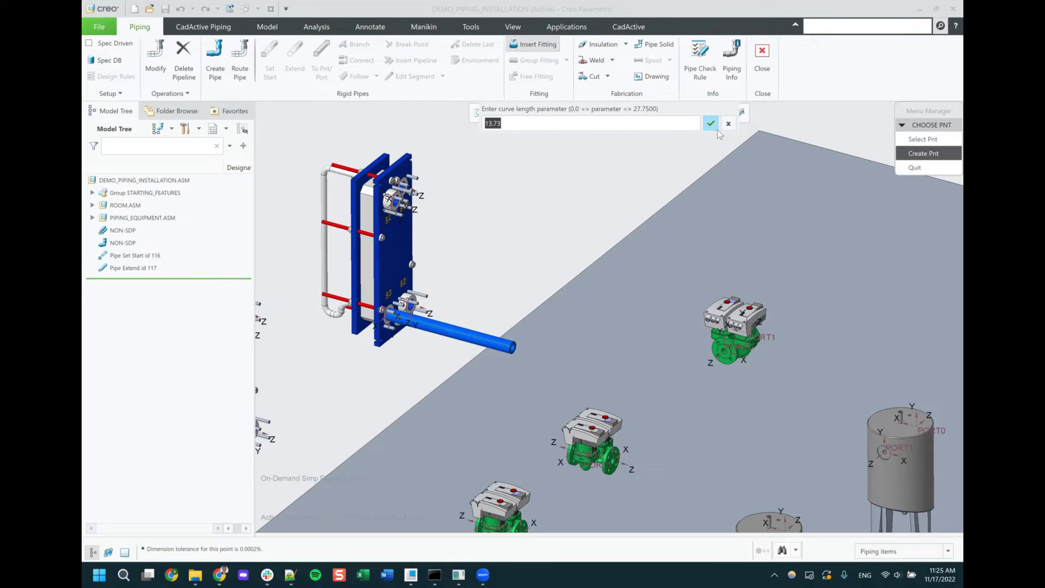
click(704, 124)
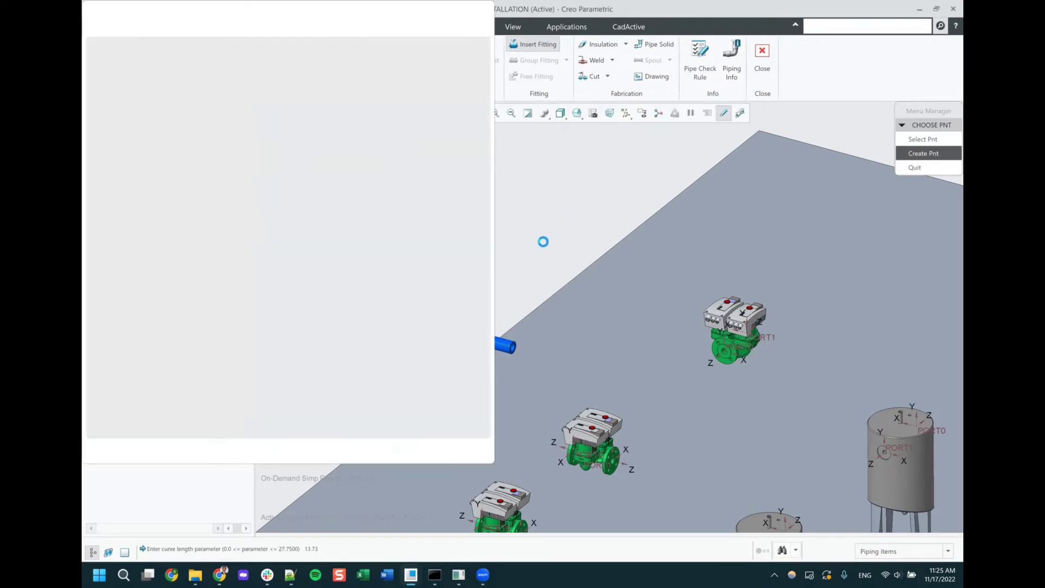
- Turn on datum point display in the tee's preview window for choosing its alignment point
click(321, 53)
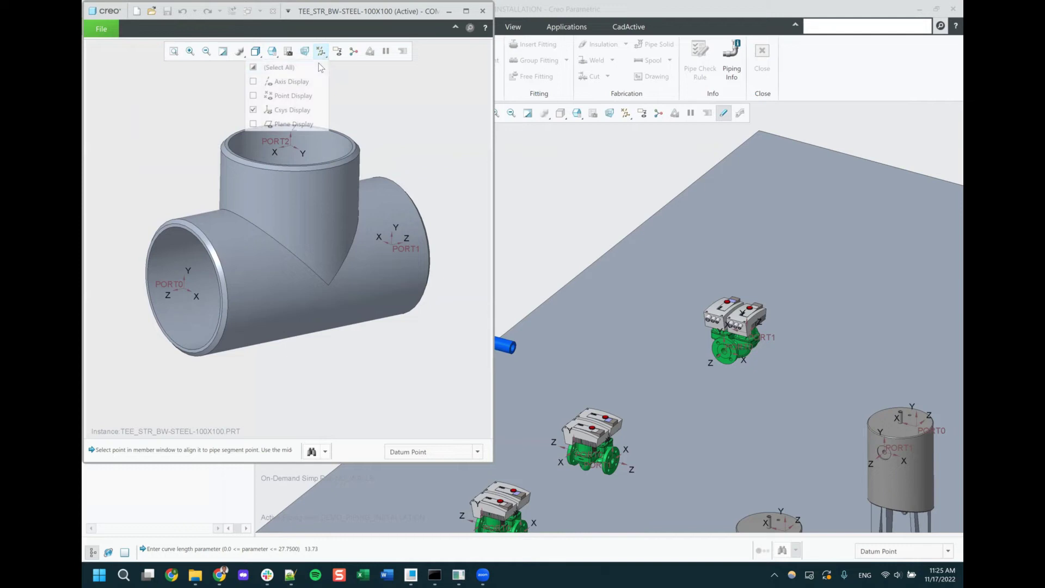
click(293, 95)
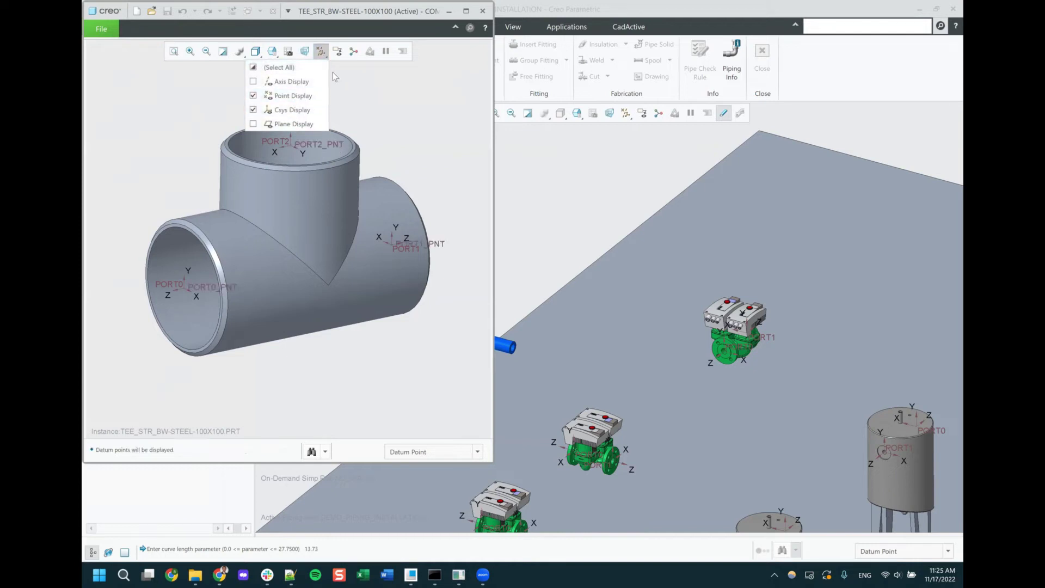
click(322, 52)
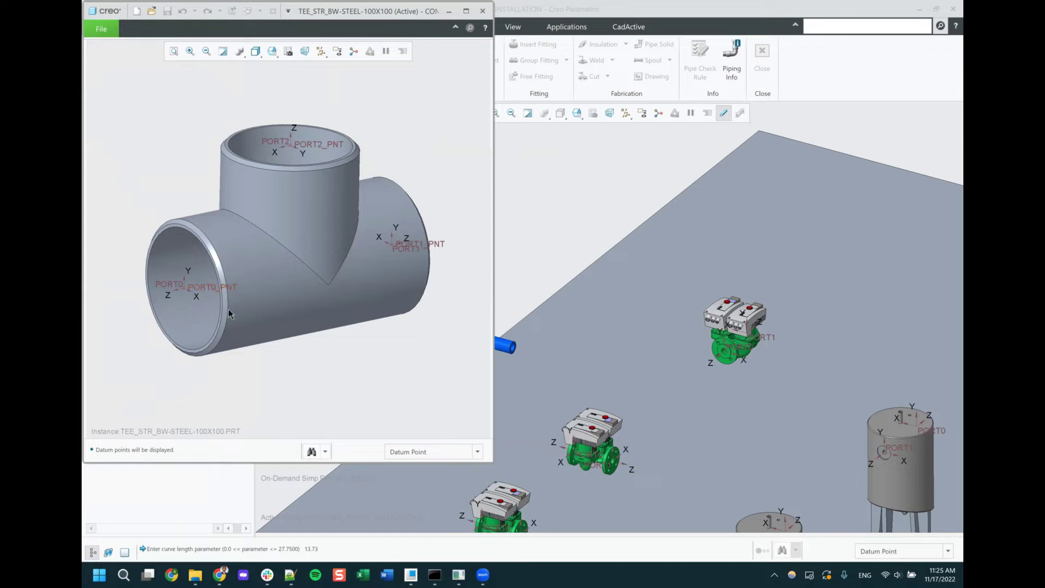
scroll(802, 286, up, 3)
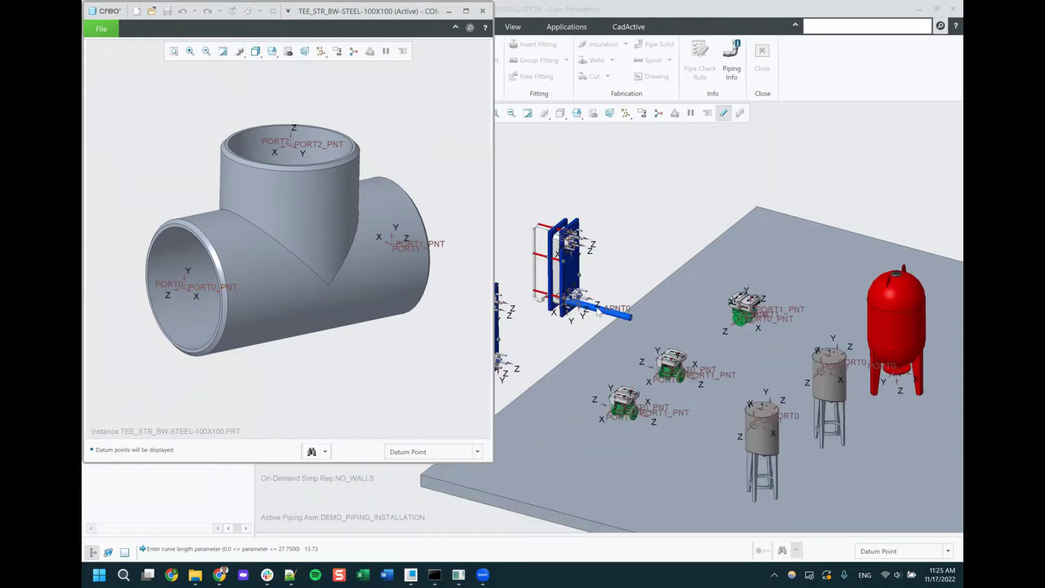
- Place the steel tee at its alignment point on the S3 pipe and finish the fitting placement
scroll(649, 313, down, 6)
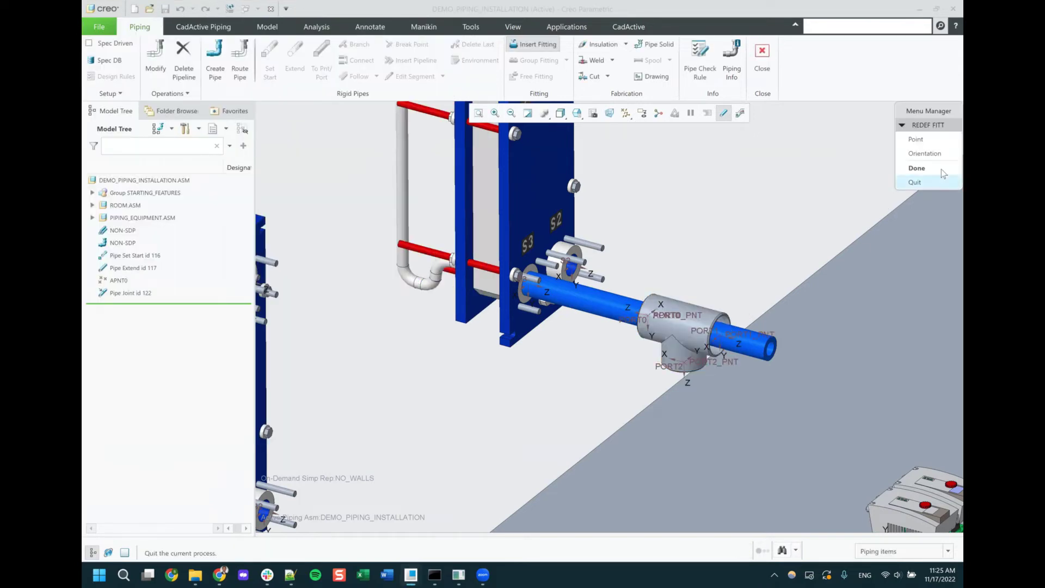
click(917, 168)
scroll(378, 242, up, 4)
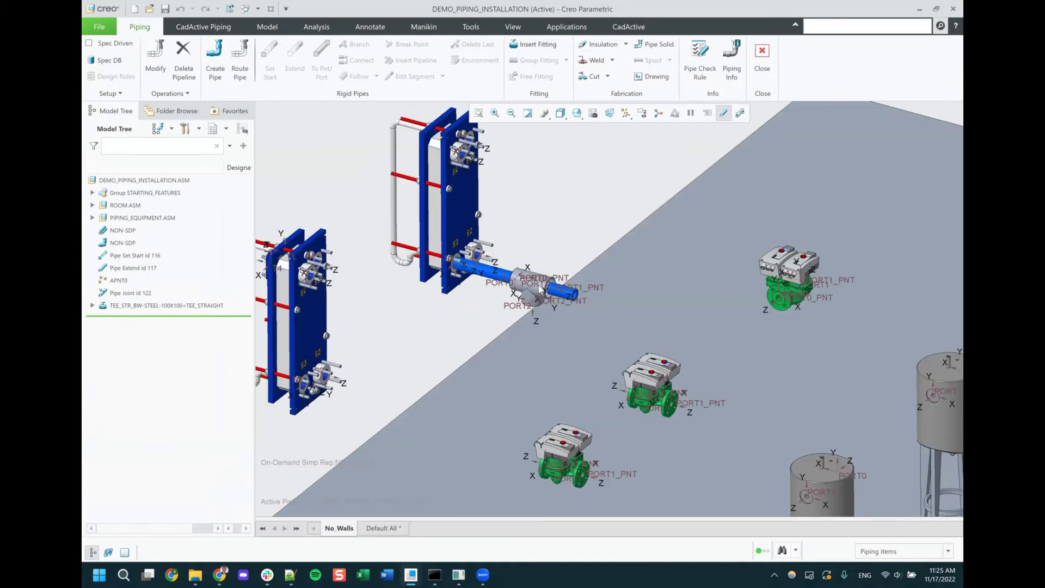
- Examine how the inserted tee sits on the pipe from the S3 port and how its ends meet the pipe
scroll(523, 276, down, 8)
middle_drag(522, 276, 536, 305)
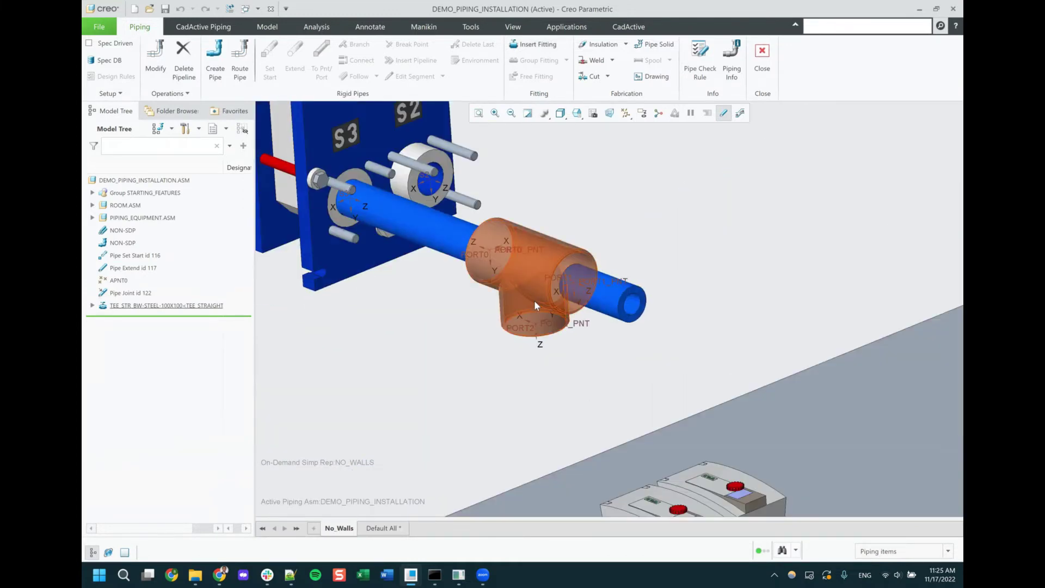
scroll(577, 276, down, 5)
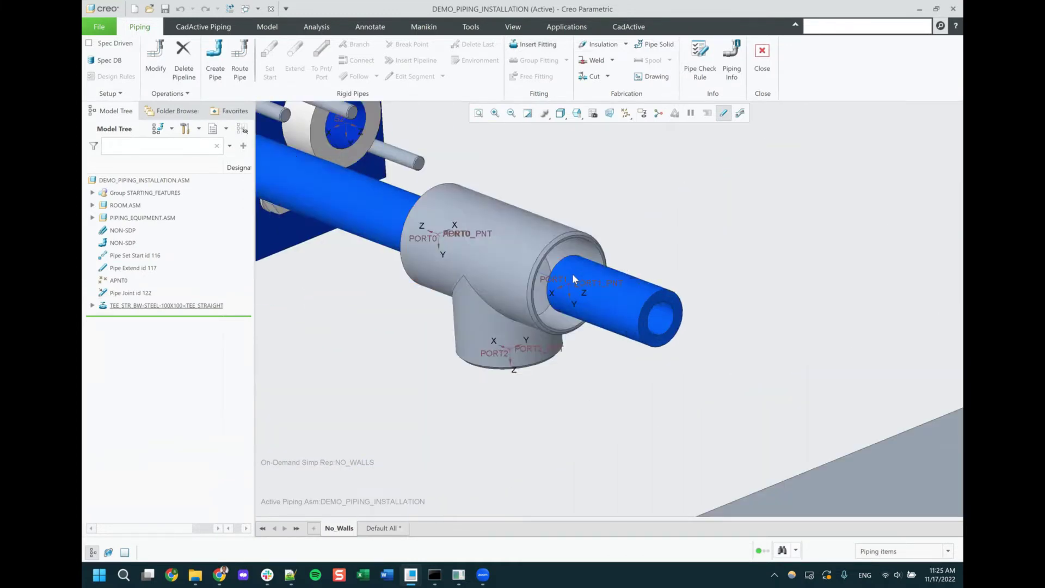
mouse_move(554, 267)
middle_down()
mouse_move(541, 263)
mouse_move(571, 274)
middle_up()
scroll(698, 240, up, 6)
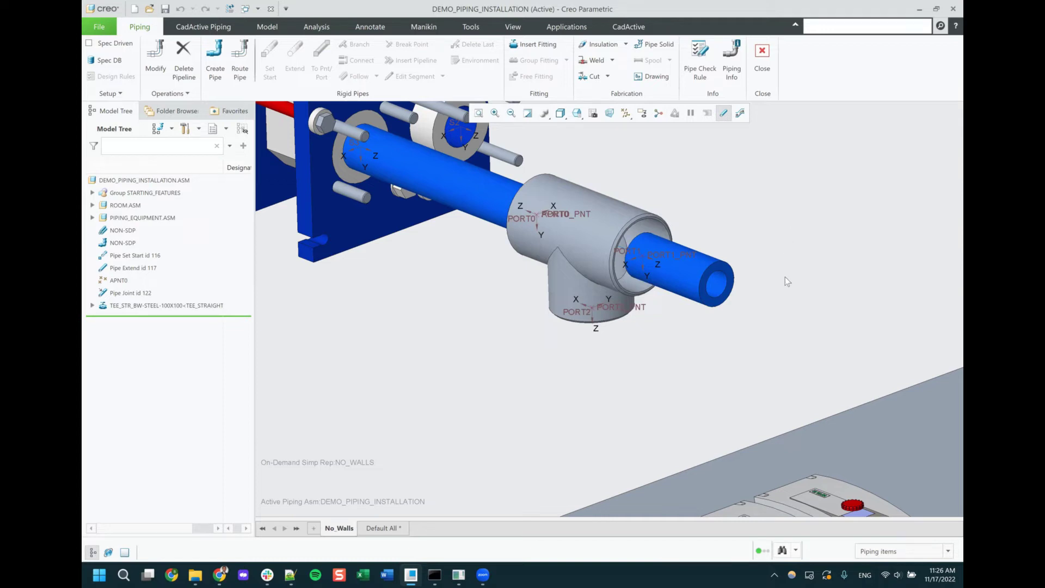
middle_drag(519, 312, 498, 264)
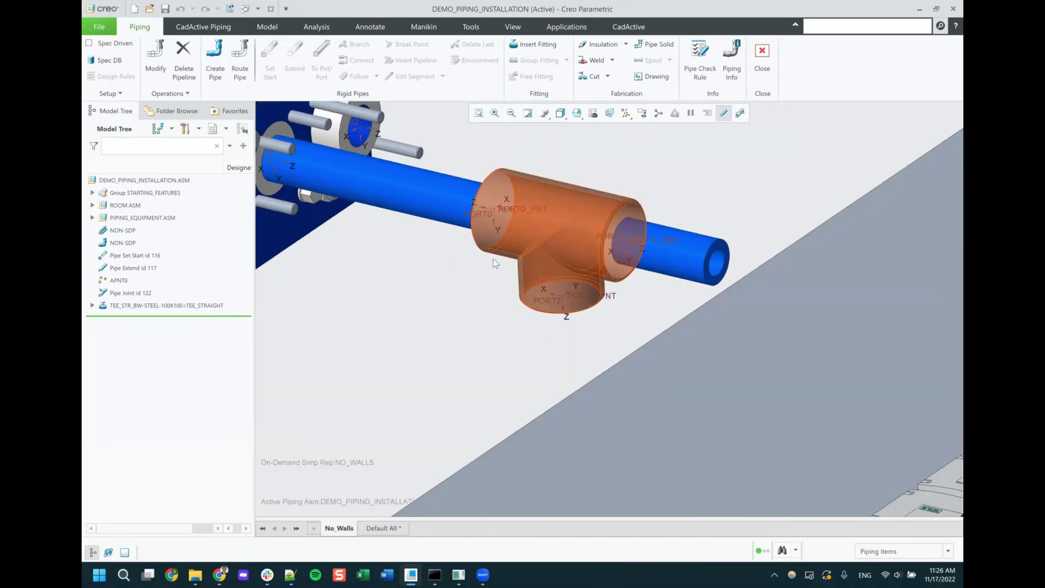
scroll(476, 331, down, 3)
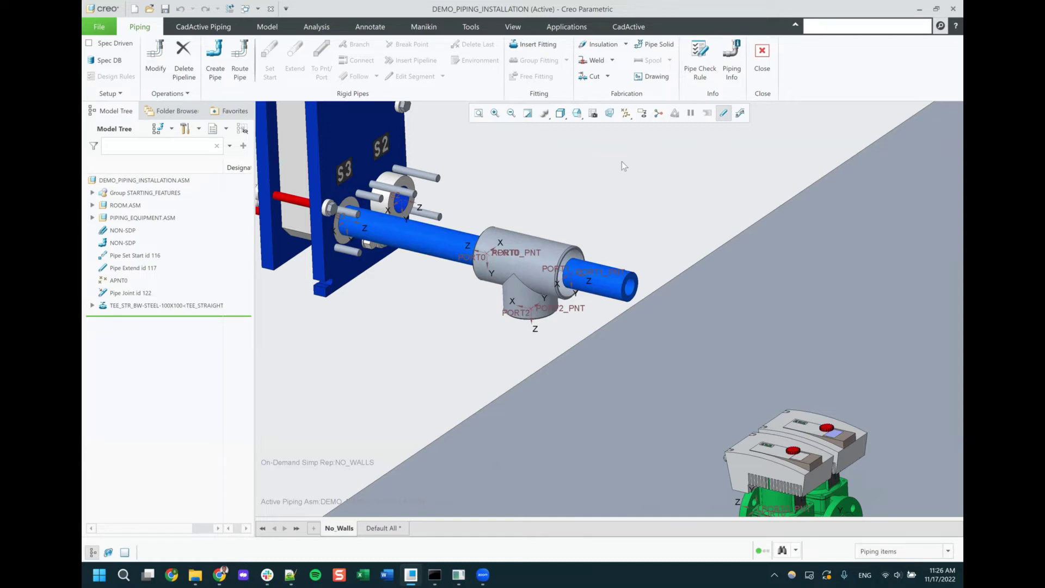
scroll(526, 278, down, 2)
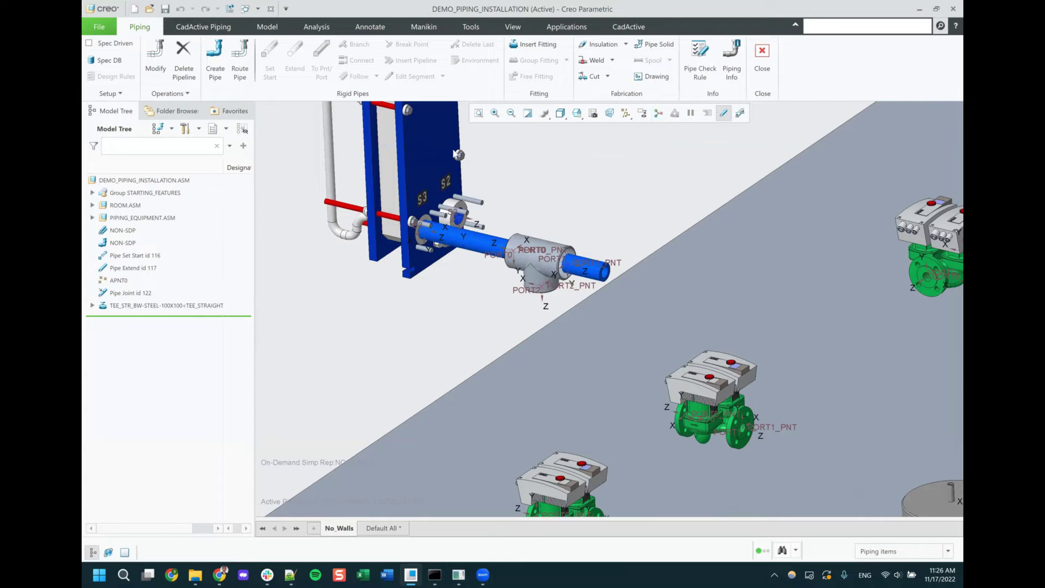
- Exit the piping environment and delete all the pipeline features, from the first NON-SDP entry through the steel tee
click(762, 57)
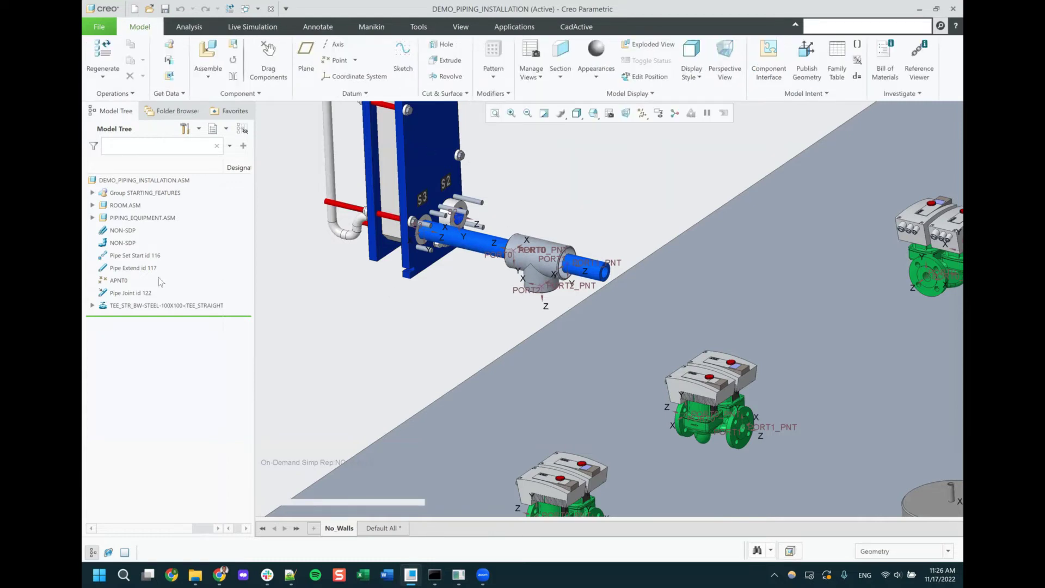
click(117, 231)
shift+click(130, 307)
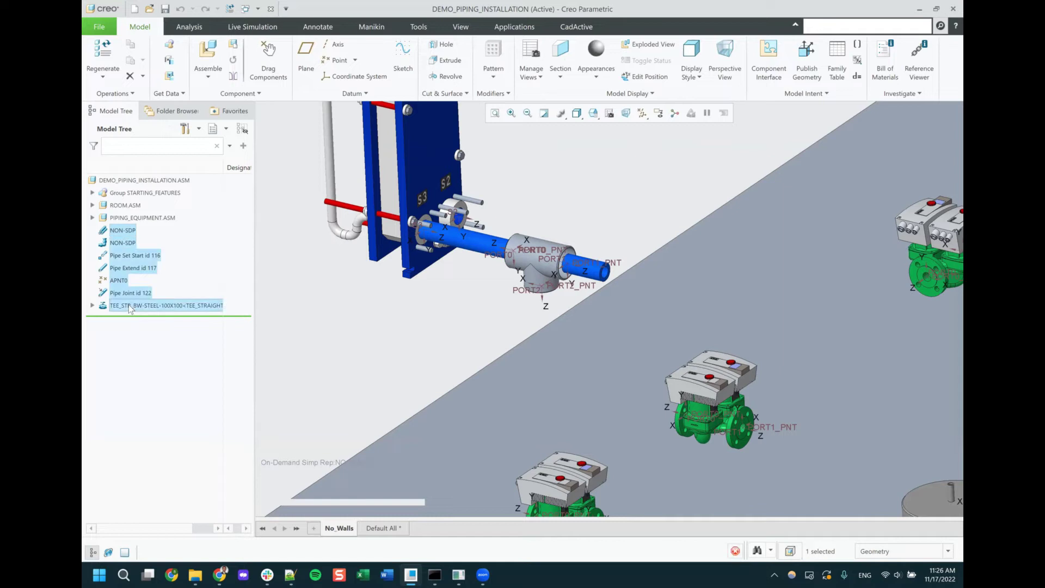
right_click(121, 276)
click(154, 303)
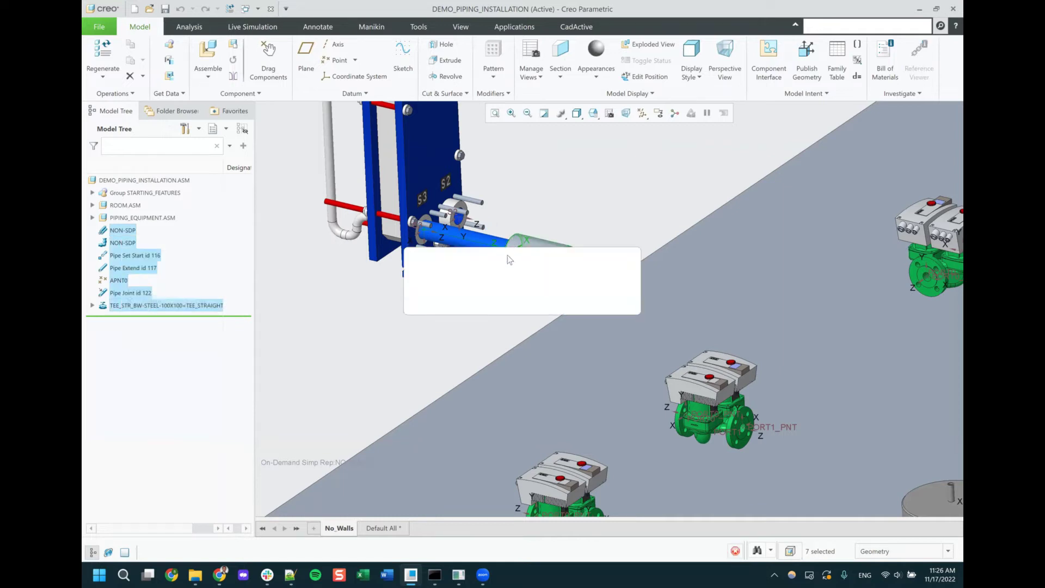
click(492, 299)
scroll(539, 221, up, 4)
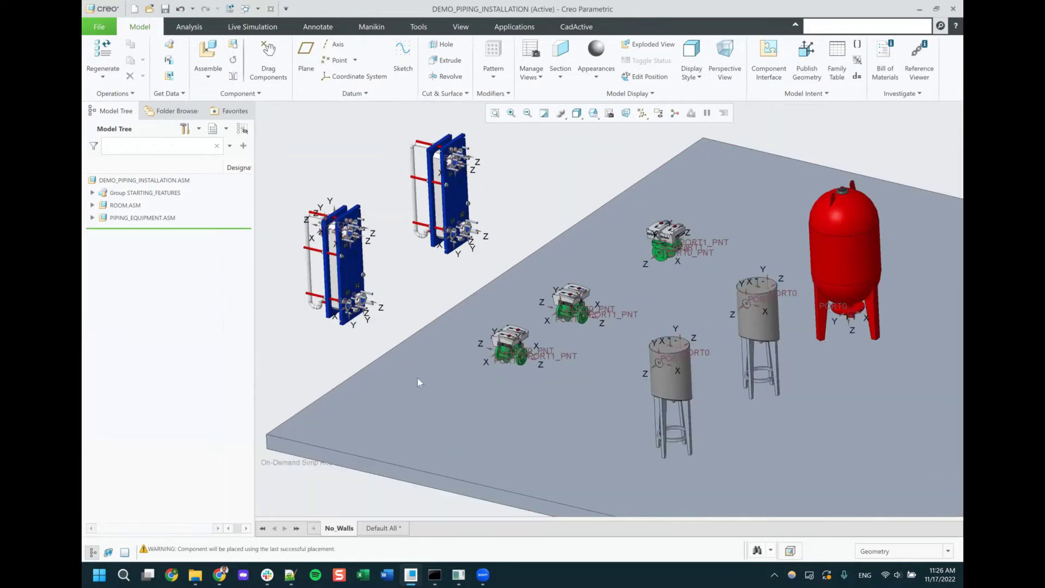
- Reopen the Piping application for the demo piping installation assembly
scroll(418, 381, down, 2)
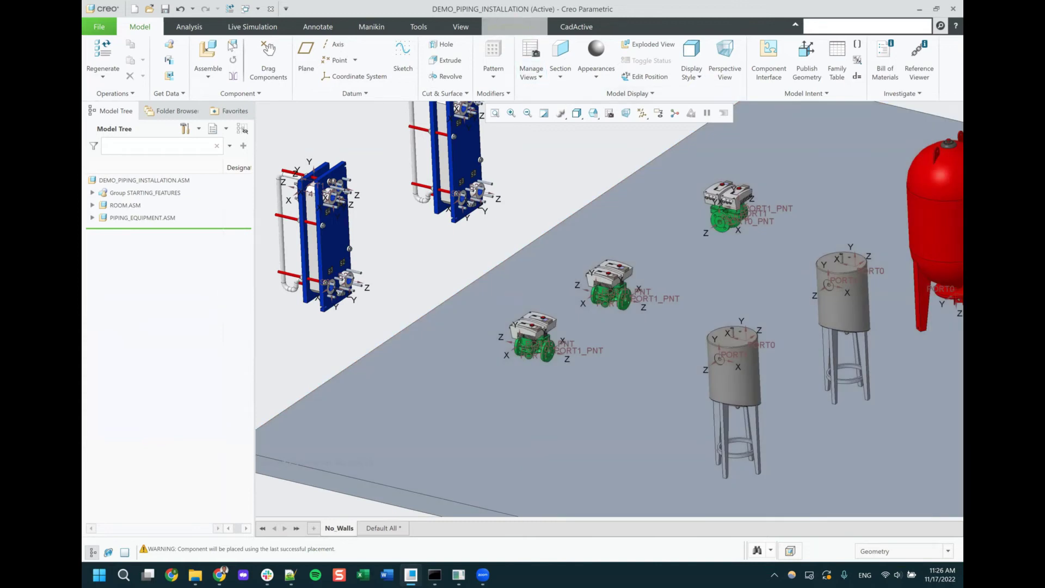
click(515, 27)
click(154, 60)
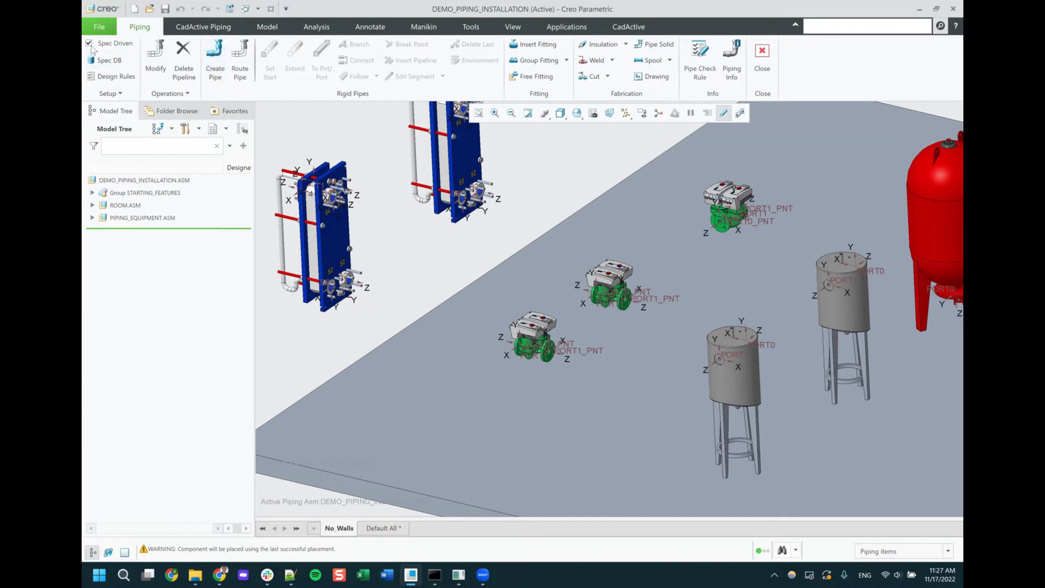
click(215, 60)
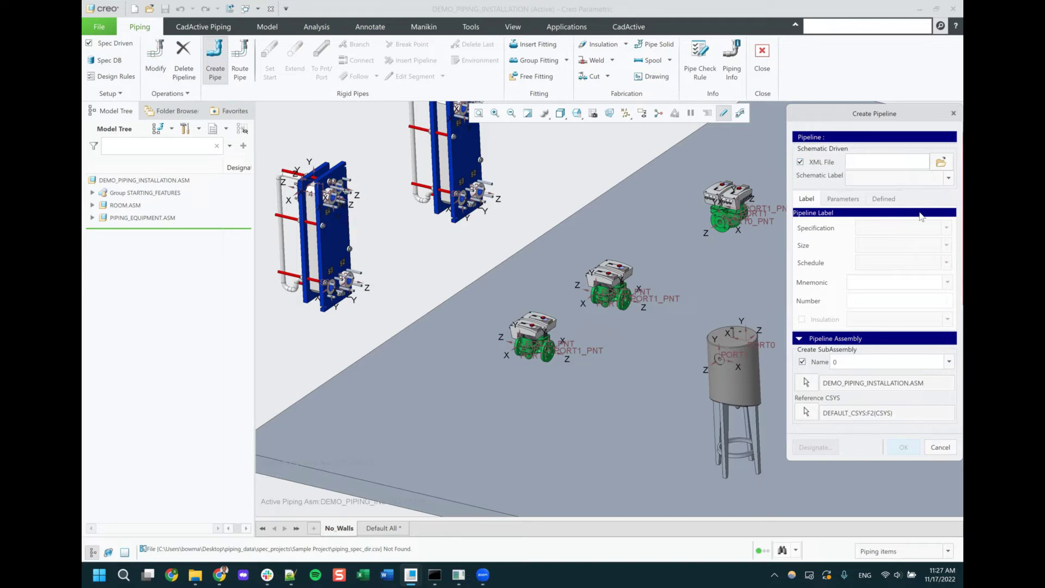
click(800, 162)
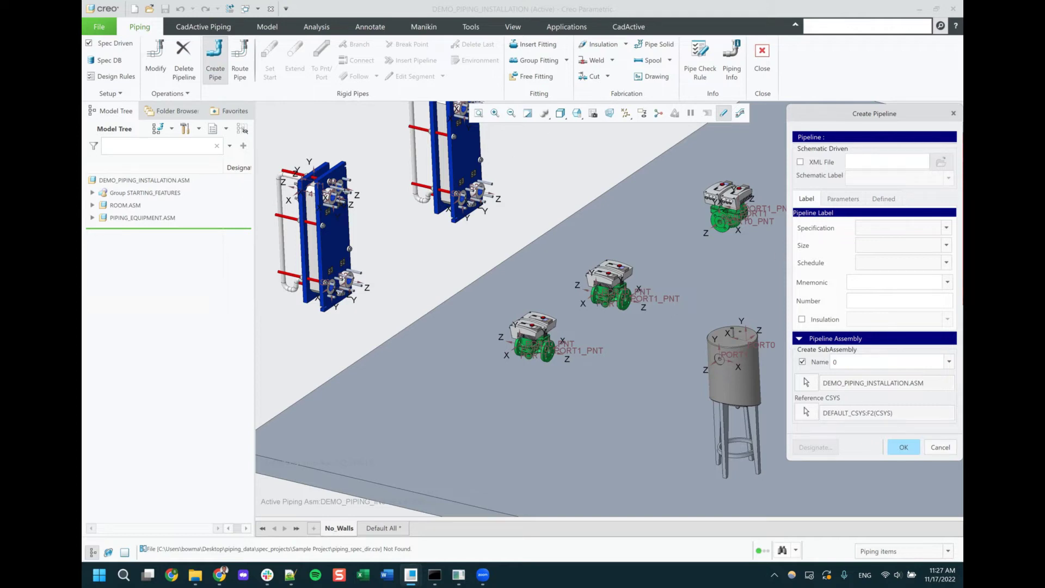
click(943, 446)
- Open the Sync Piping Data diagnostics and start changing the spec-driven piping directory
click(632, 27)
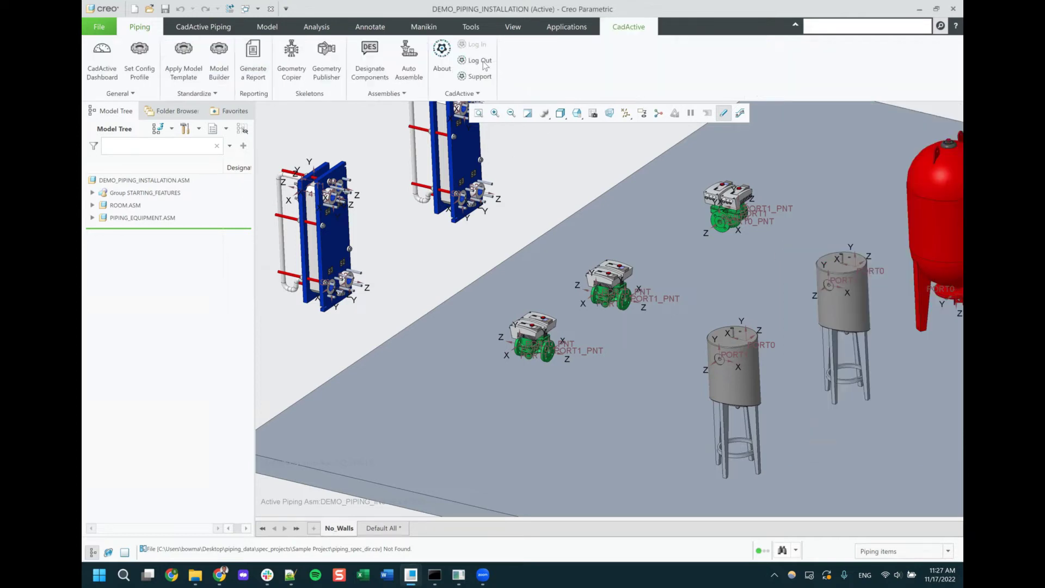
click(203, 27)
click(221, 60)
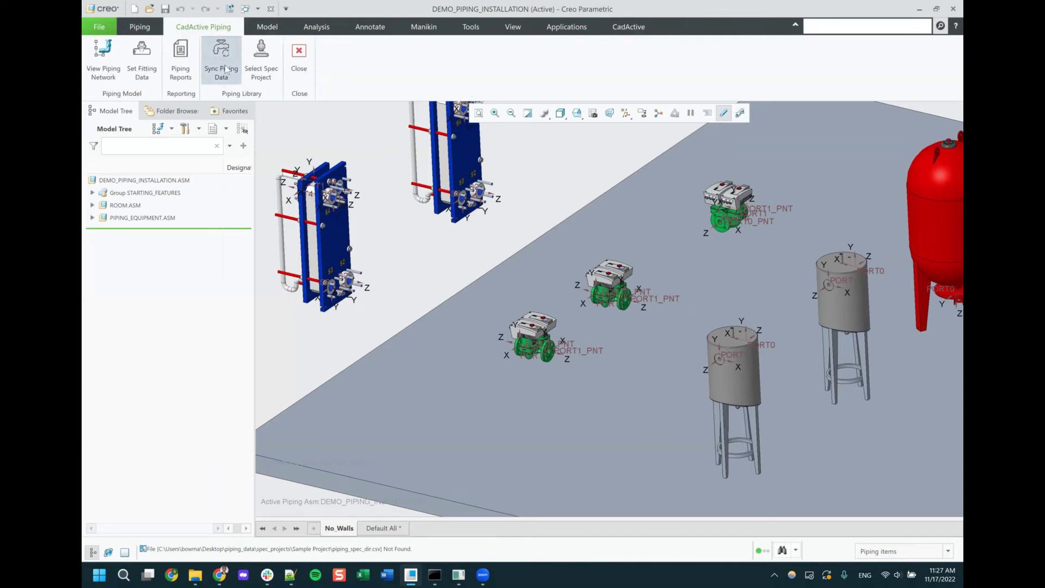
click(472, 254)
click(718, 277)
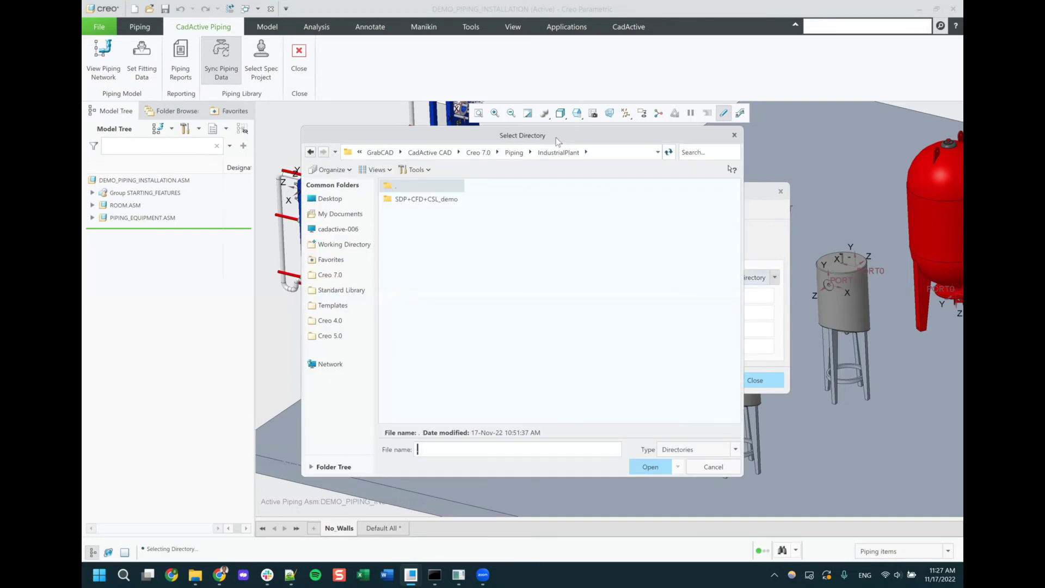
key(Escape)
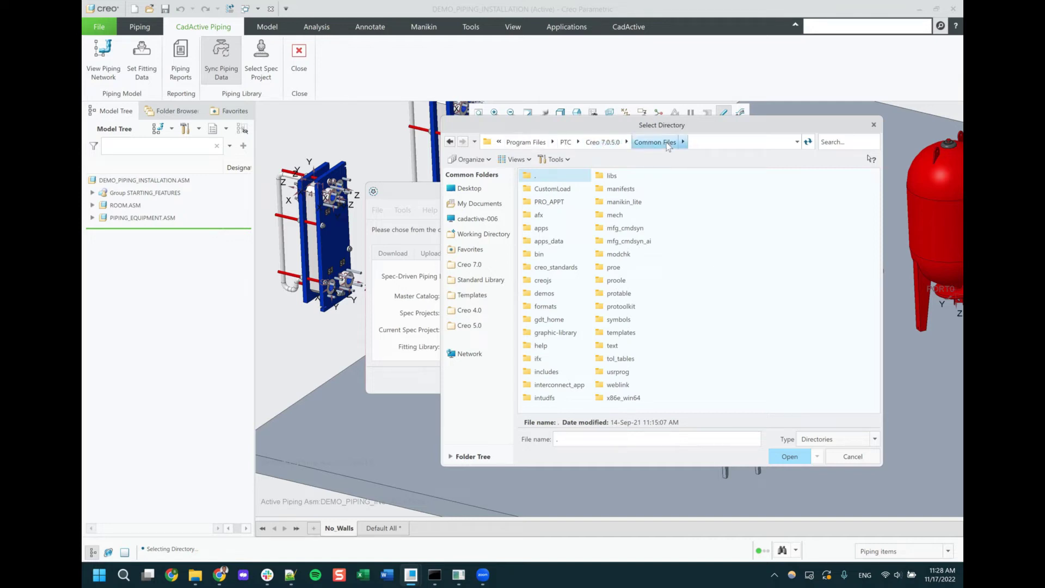
- Set the piping directory to the piping_data folder under Creo 7.0.5.0\Common Files\text and close the sync dialog
double_click(613, 346)
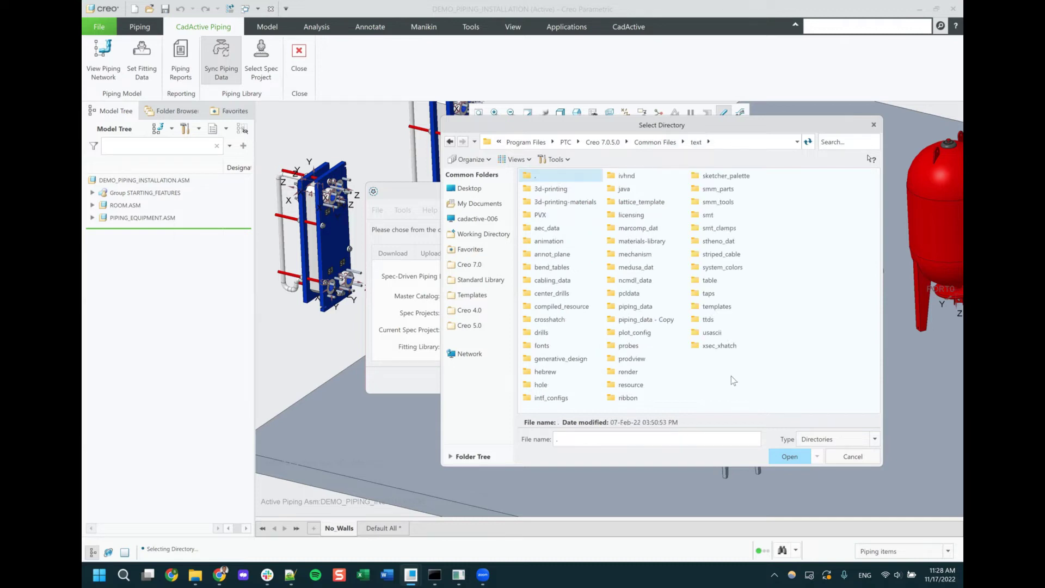
click(647, 311)
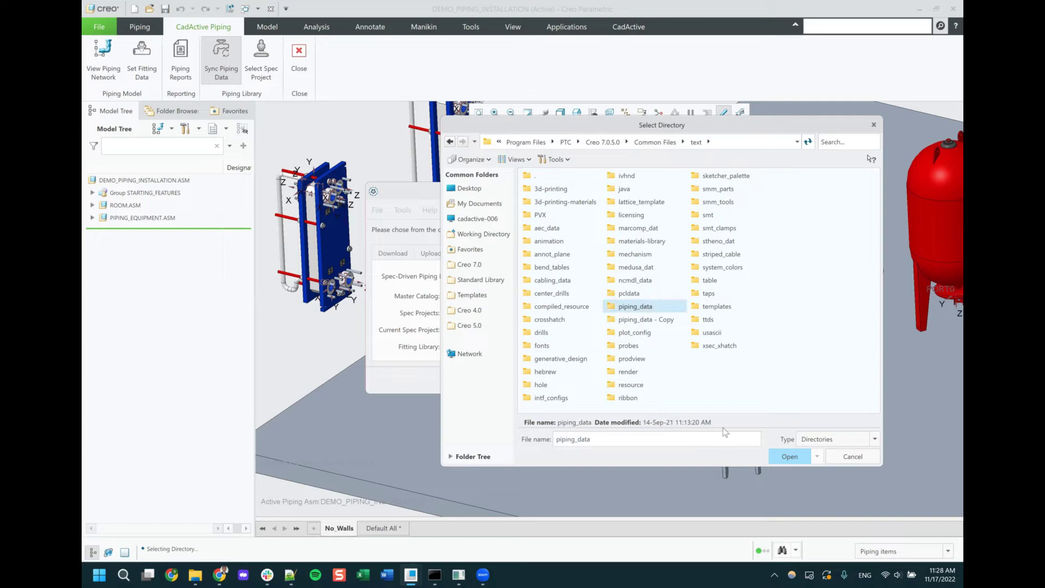
double_click(647, 311)
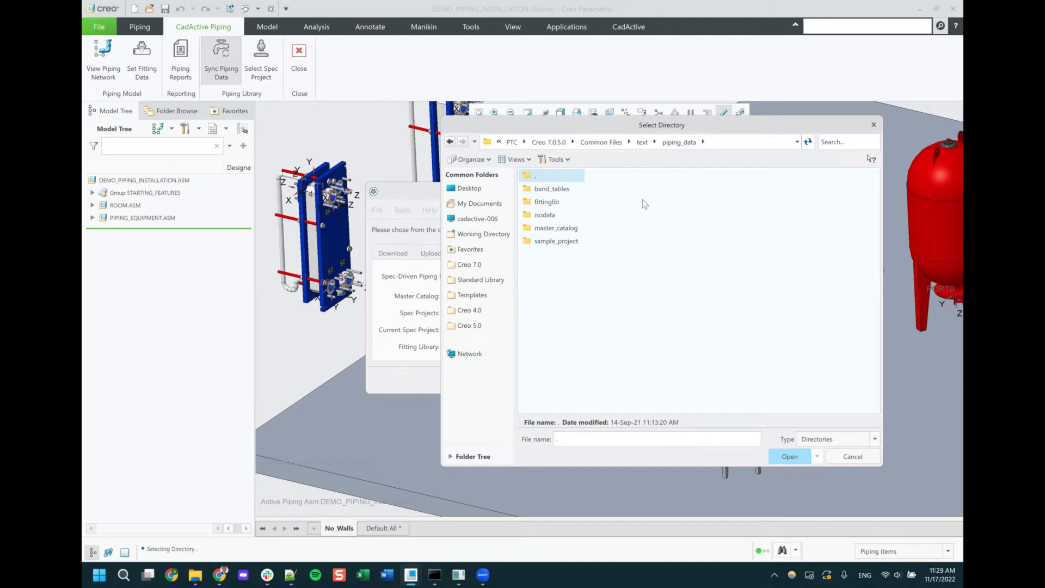
click(643, 143)
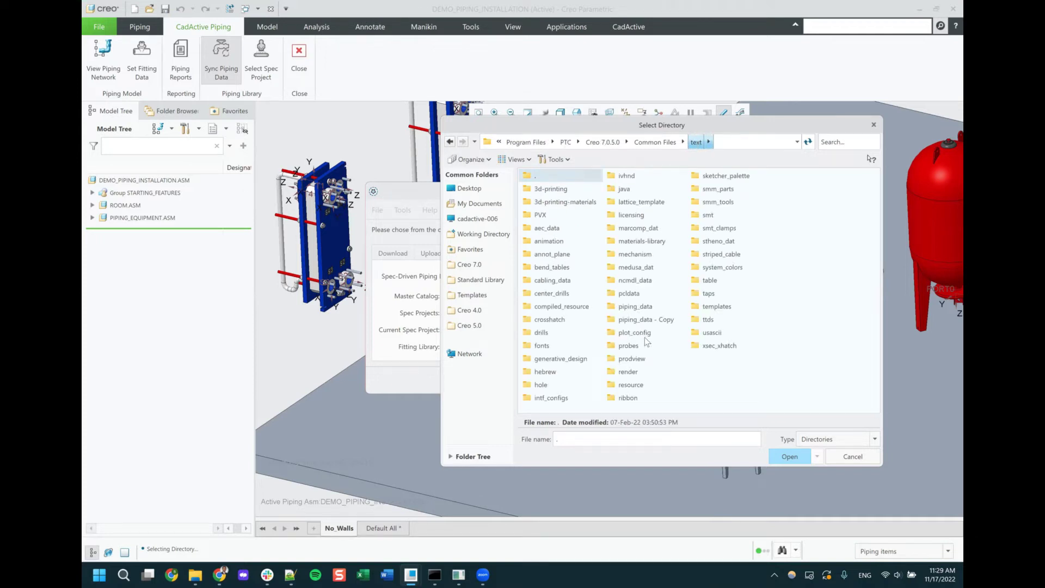
click(635, 306)
click(789, 456)
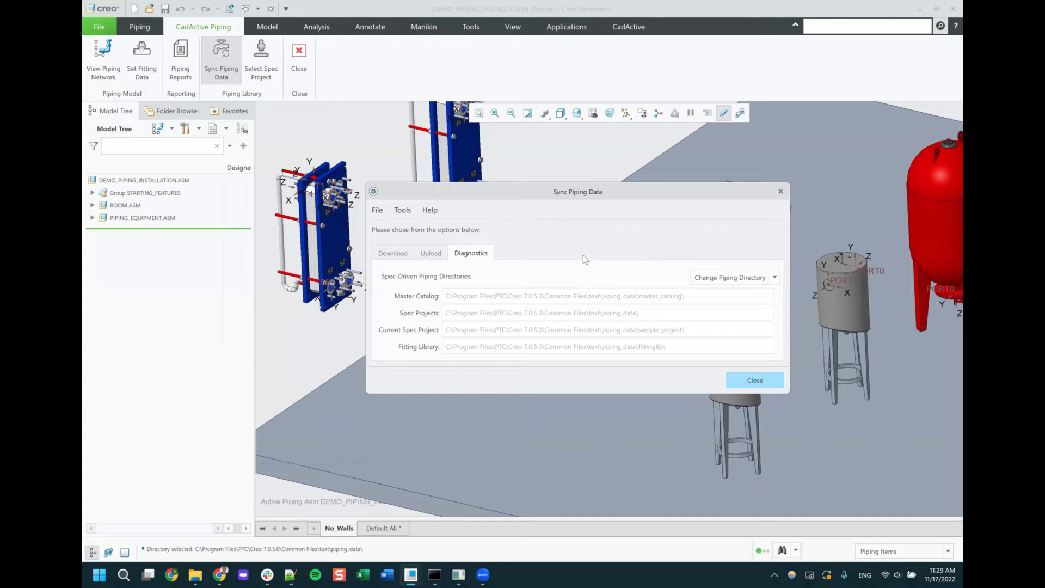
click(754, 379)
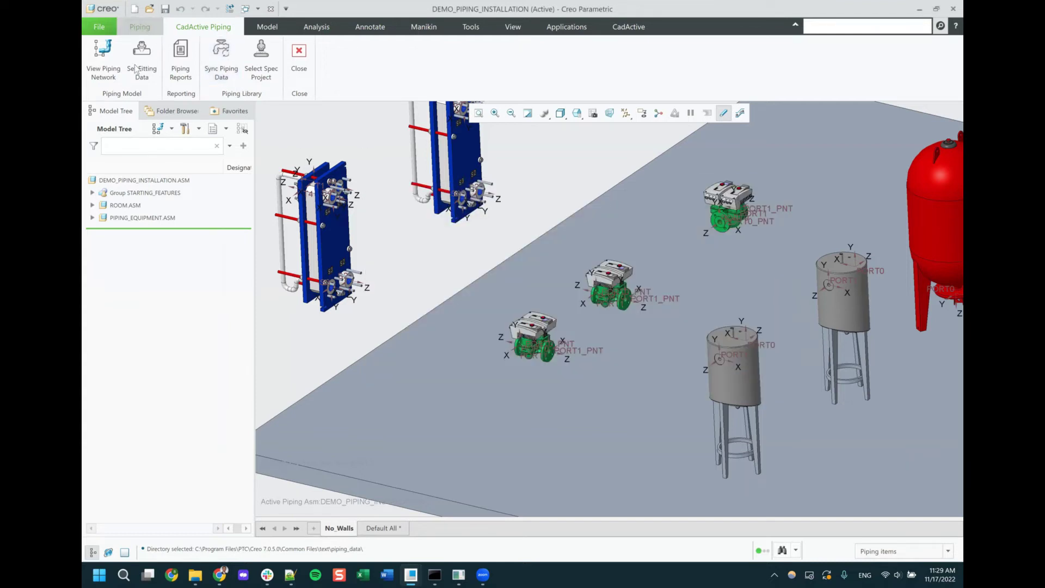
- Start creating a spec-driven pipeline with the schematic XML file option turned off
click(140, 27)
click(215, 63)
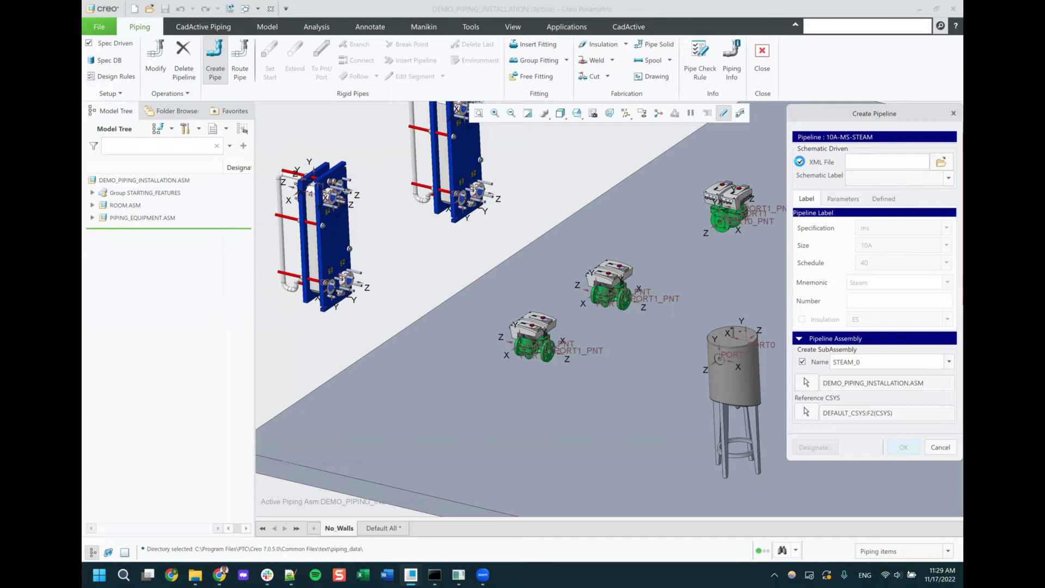
click(800, 162)
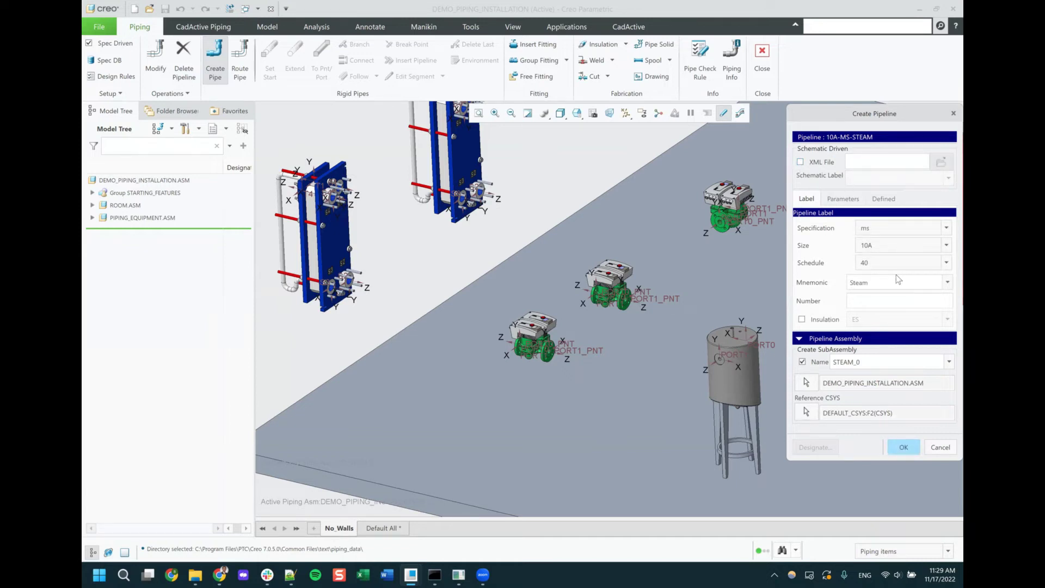
- Review the specification, size and schedule choices for the ms pipeline at size 10A
click(942, 229)
click(941, 242)
click(890, 245)
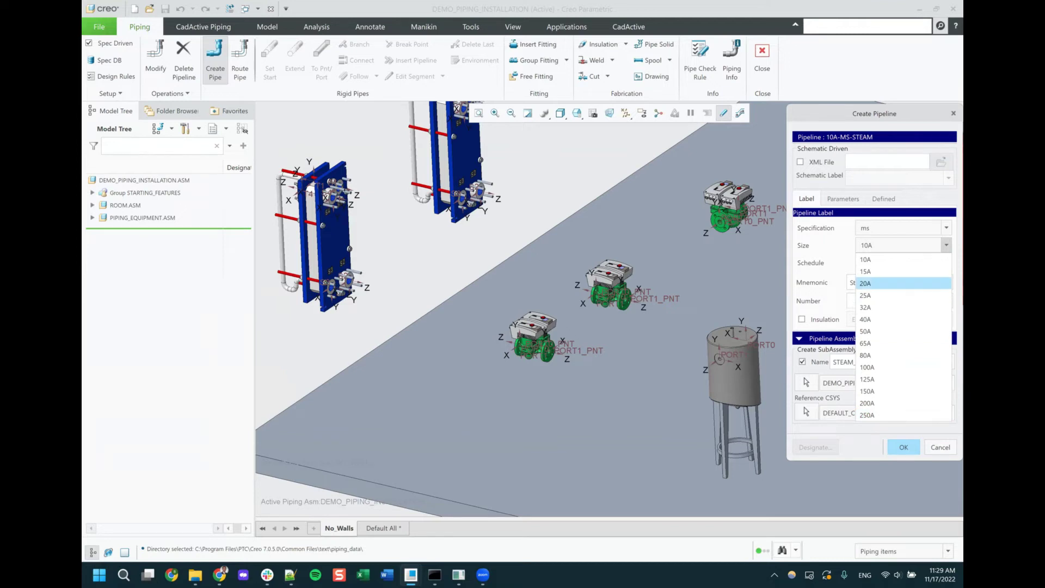
click(868, 260)
click(945, 264)
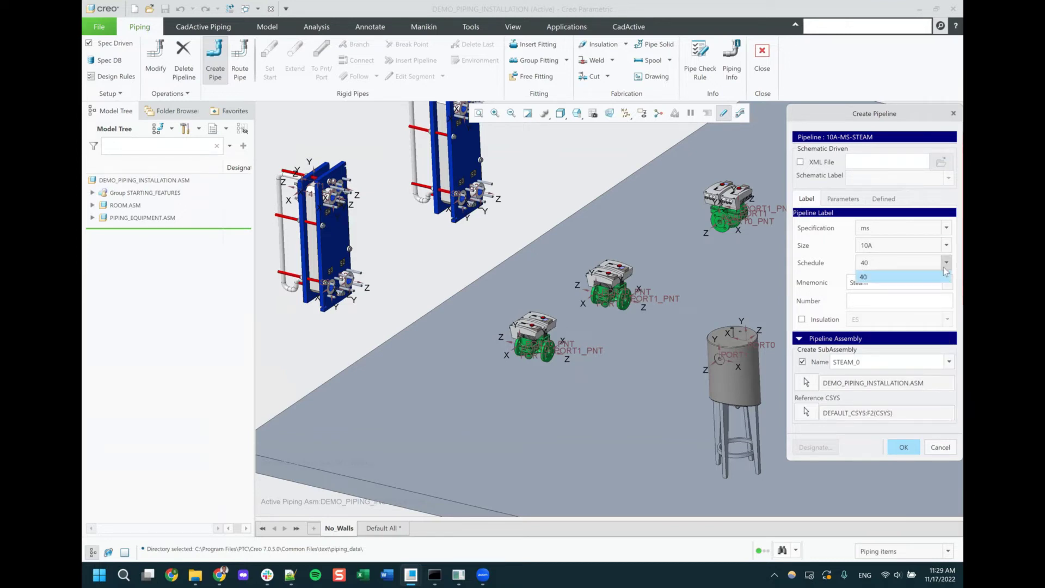
click(946, 264)
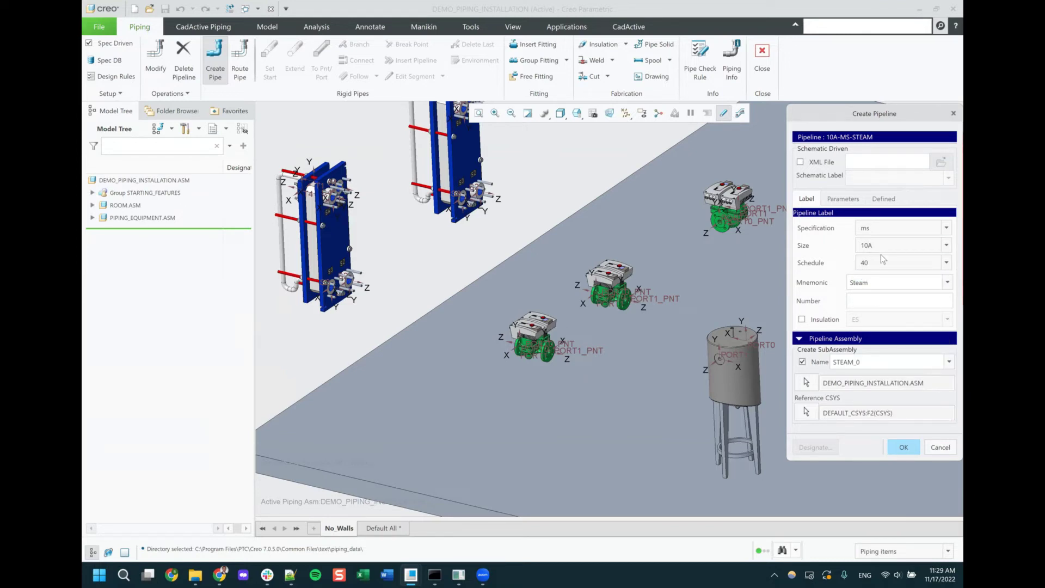
- Try the ha specification for the pipeline and review its size and schedule choices
click(946, 228)
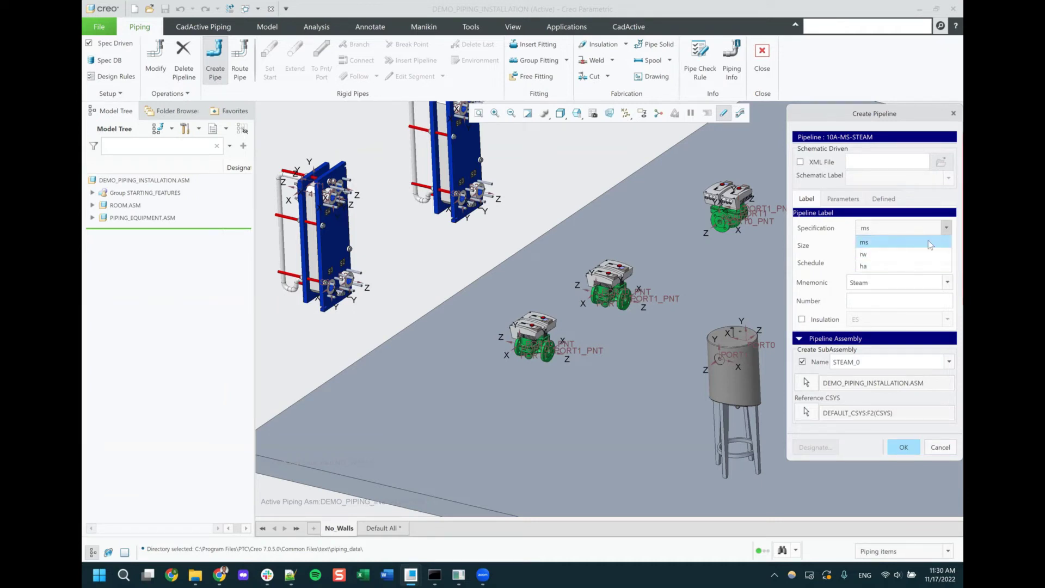
click(915, 266)
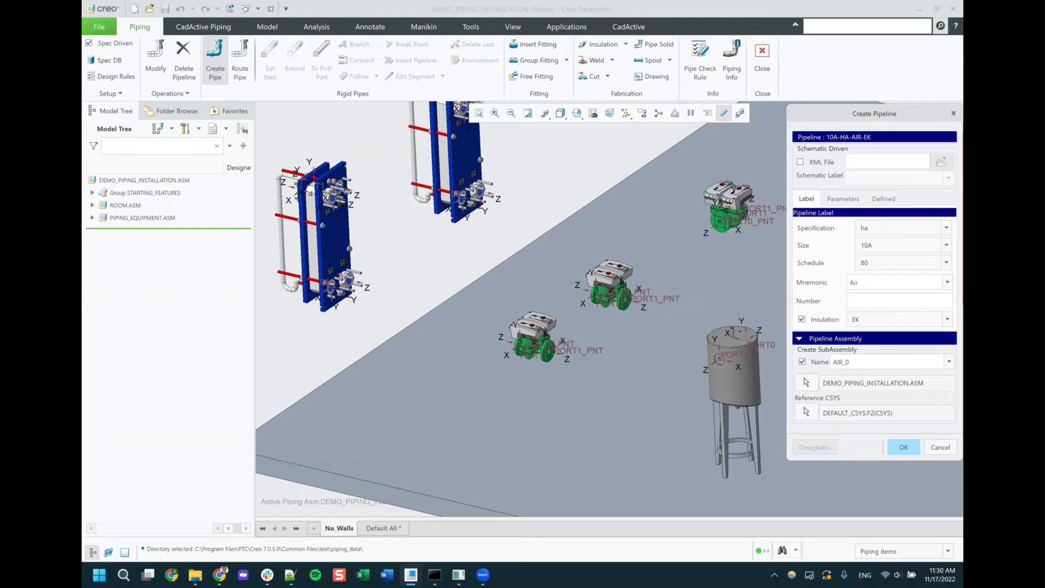
click(926, 245)
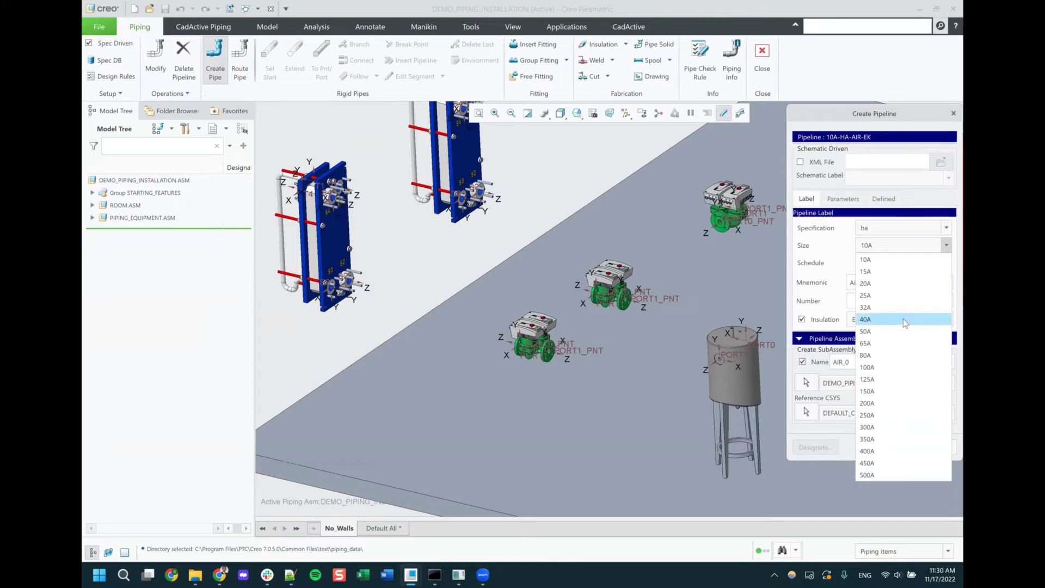
click(936, 260)
click(936, 262)
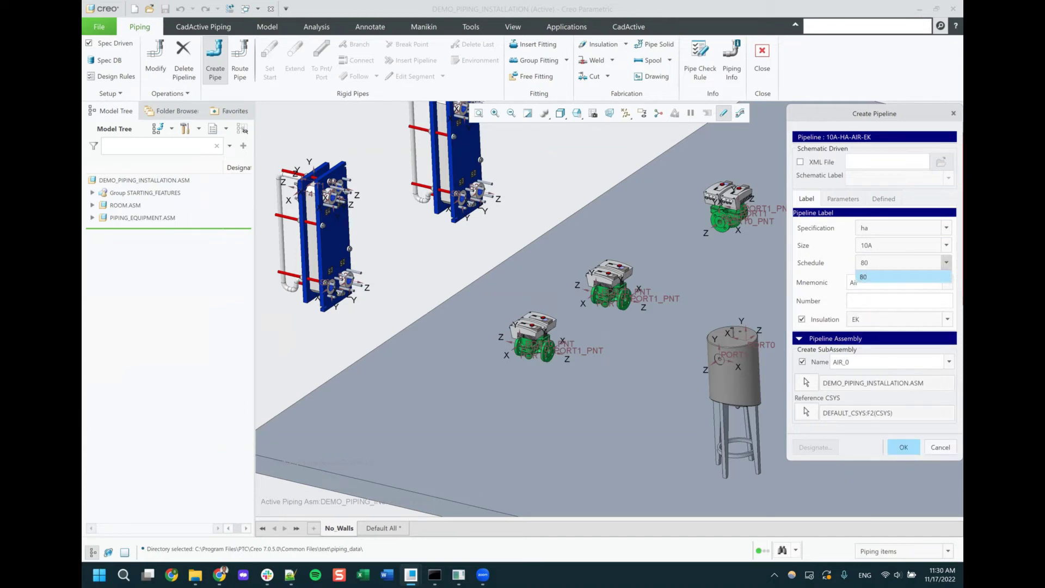
click(926, 276)
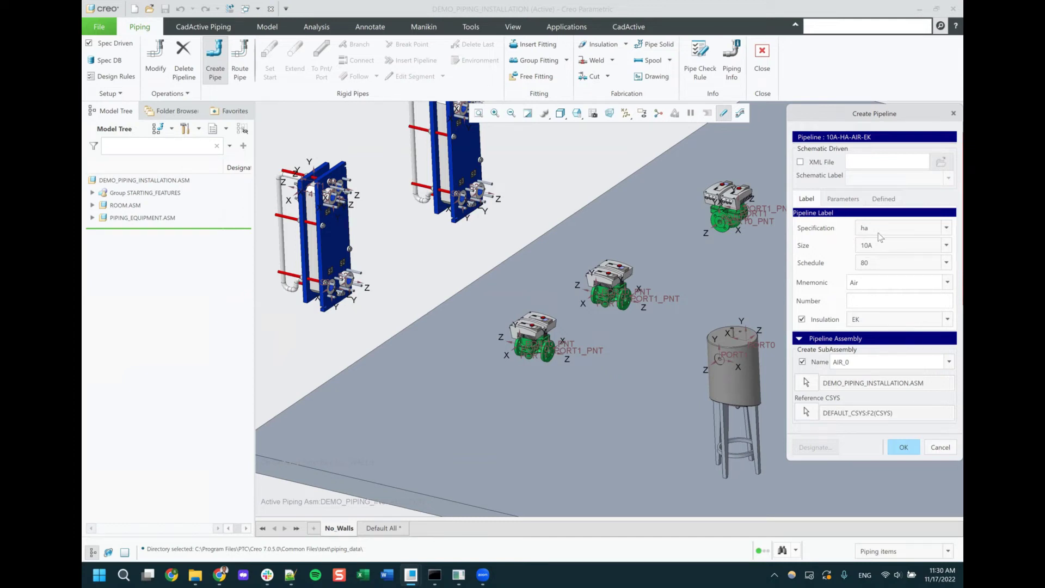
- Create the steam pipeline with specification ms, size 40A and schedule 40 in the STEAM_0 subassembly
click(947, 227)
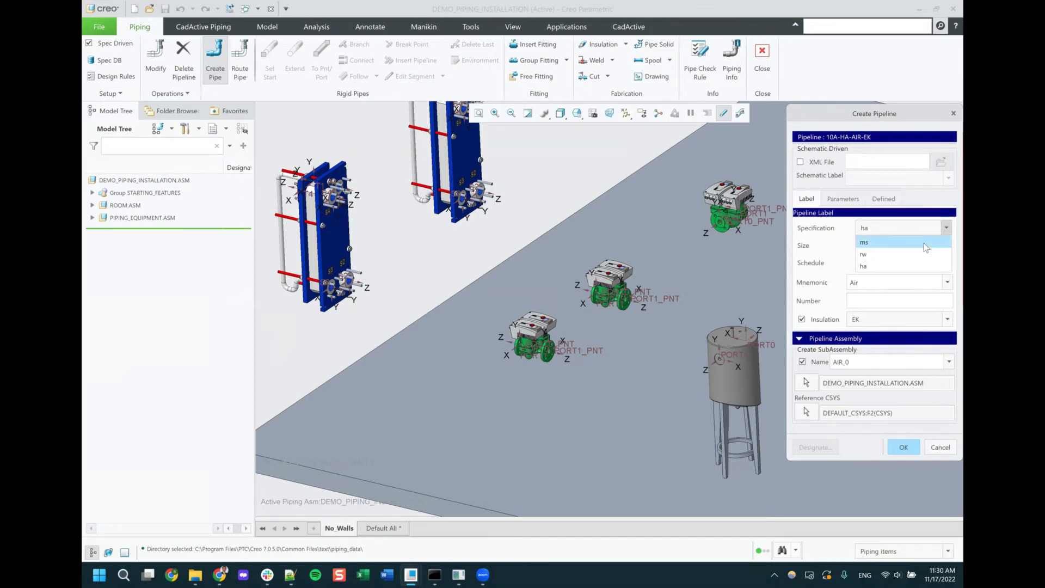
click(871, 253)
click(944, 245)
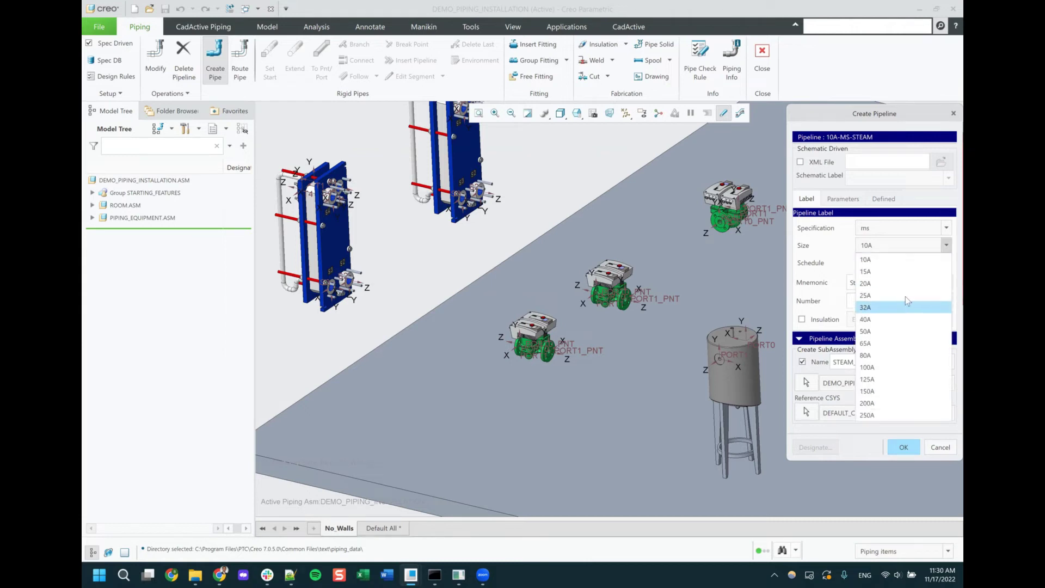
click(884, 320)
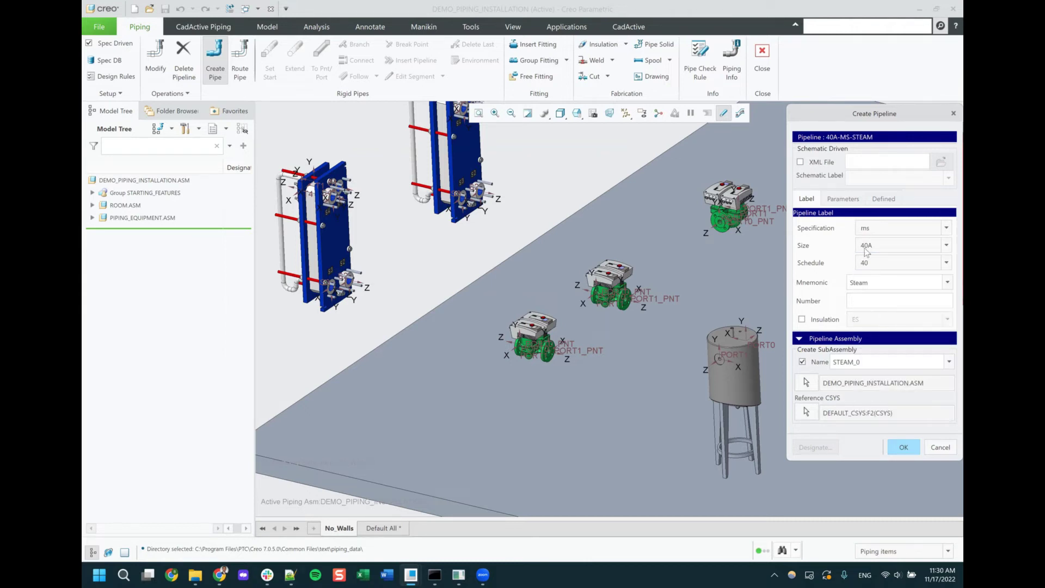
click(902, 447)
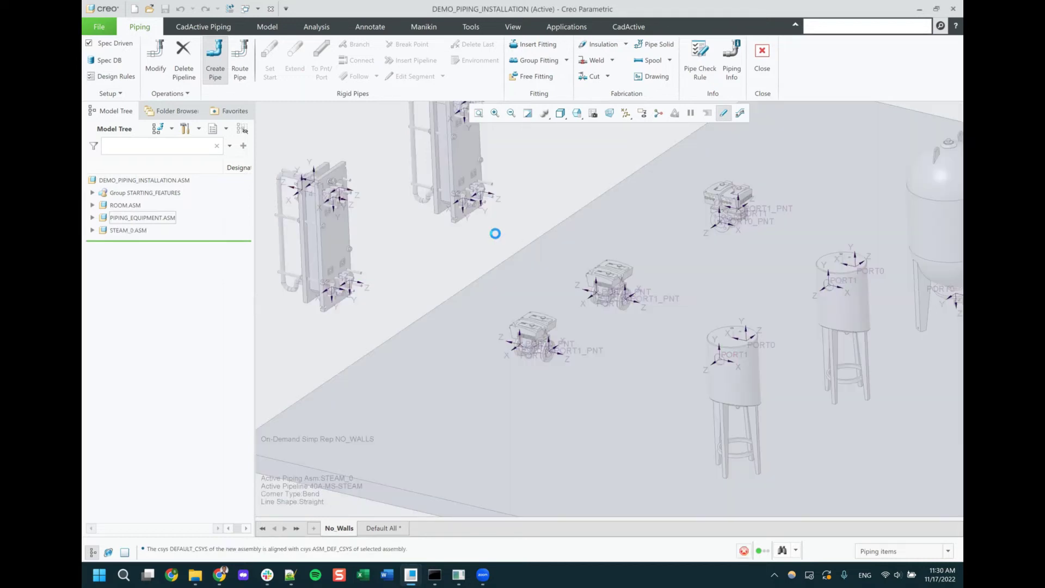
- Set the pipe start at the S2 coordinate system on the 6_PORT_PANEL's lower port, keeping ms, size 40A and schedule 40
scroll(547, 224, up, 1)
scroll(373, 282, down, 1)
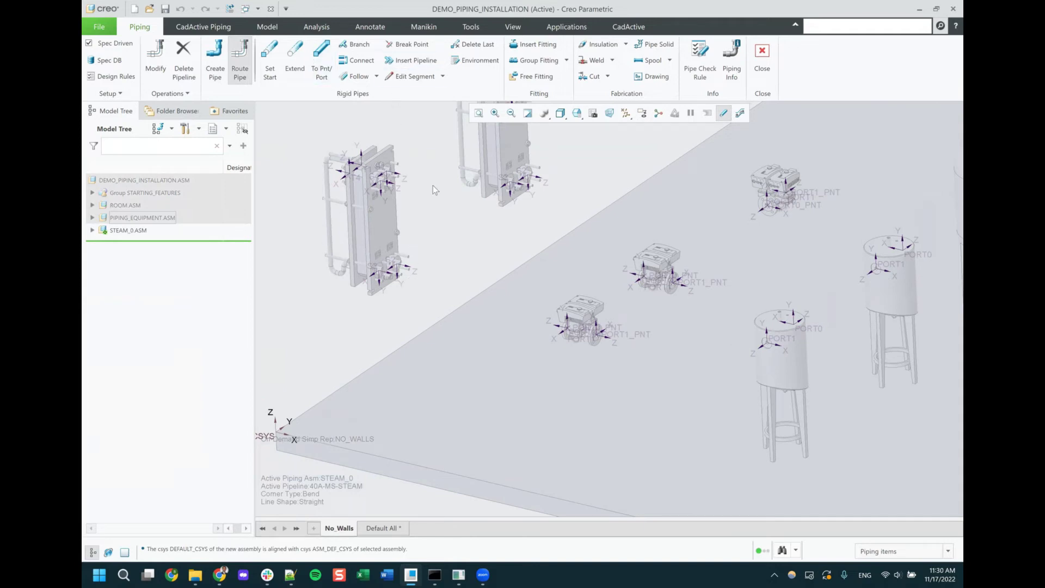
click(271, 59)
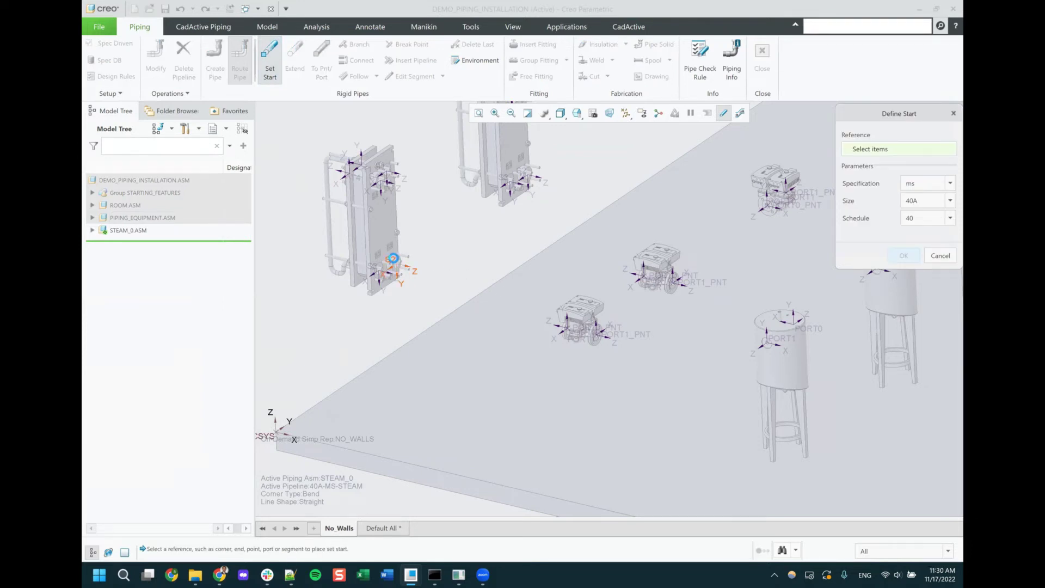
click(394, 263)
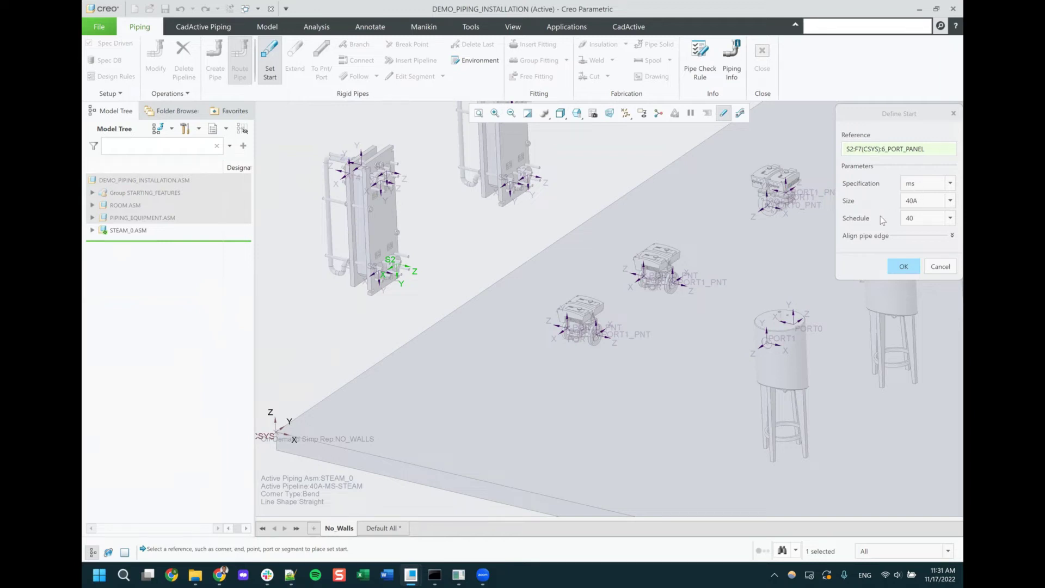
click(950, 200)
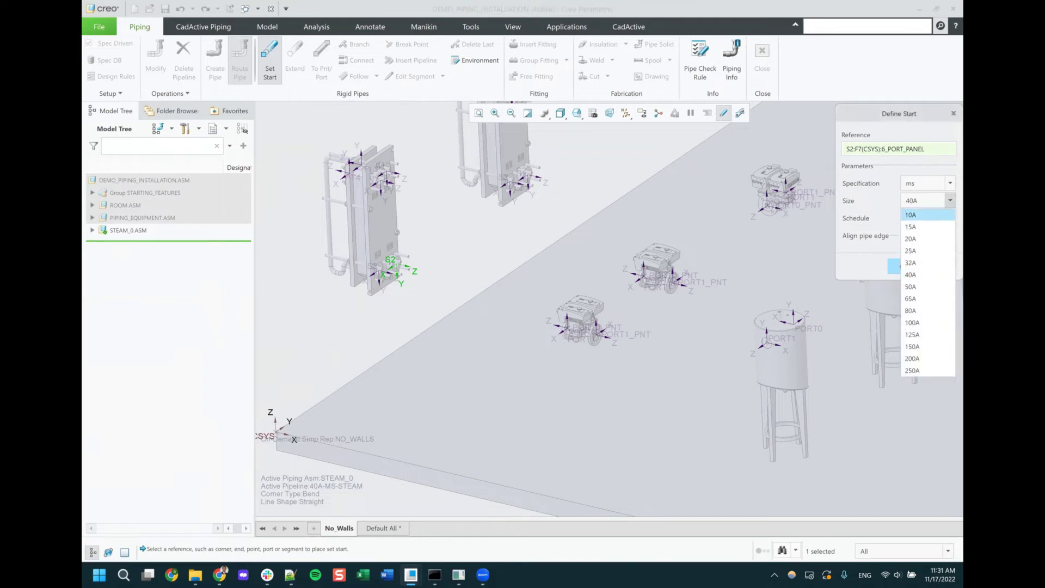
click(921, 214)
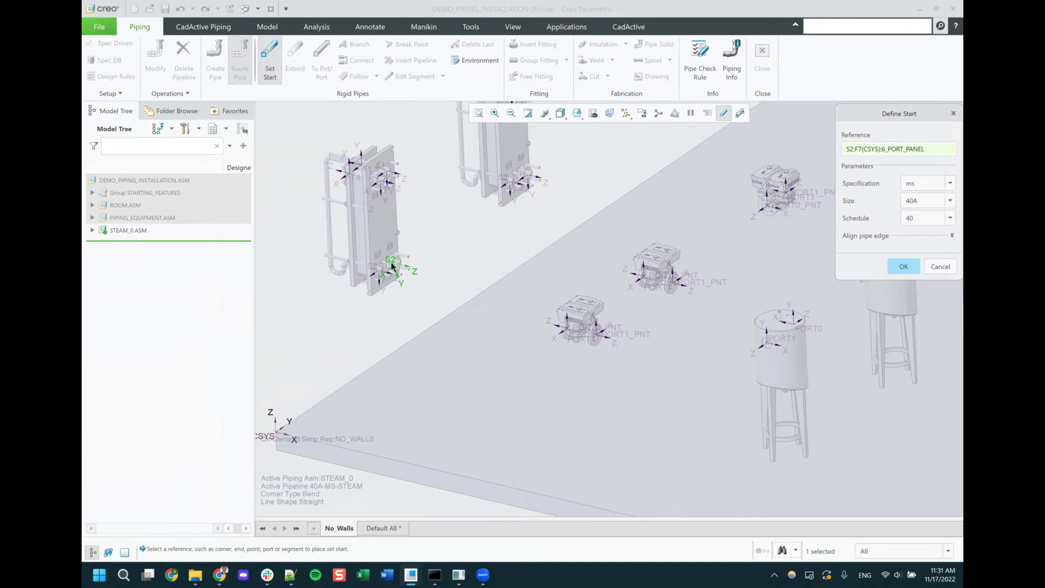
click(904, 267)
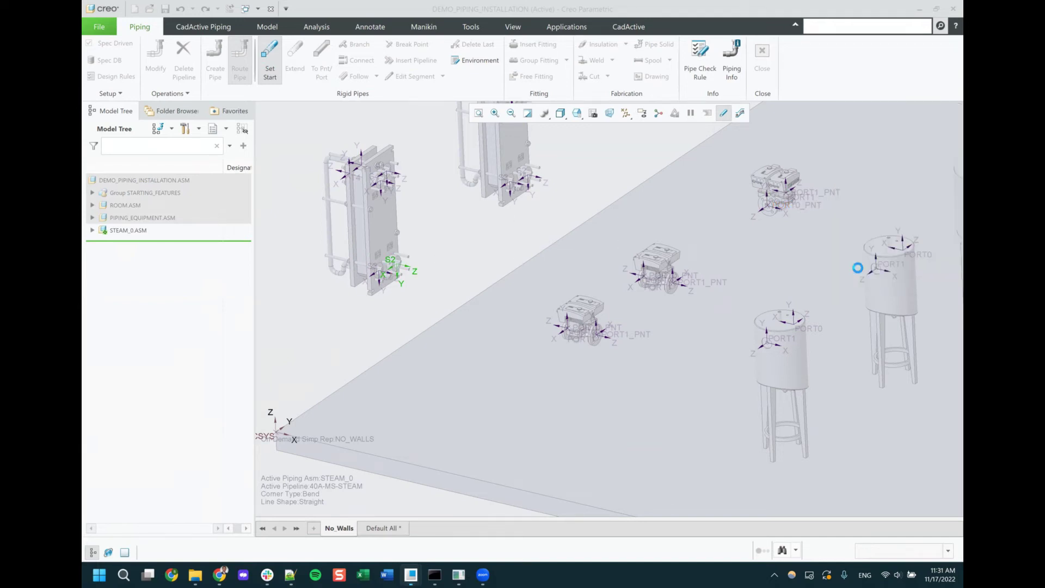
- Extend the pipe from the panel's S2 port by 300 along the z direction
click(295, 60)
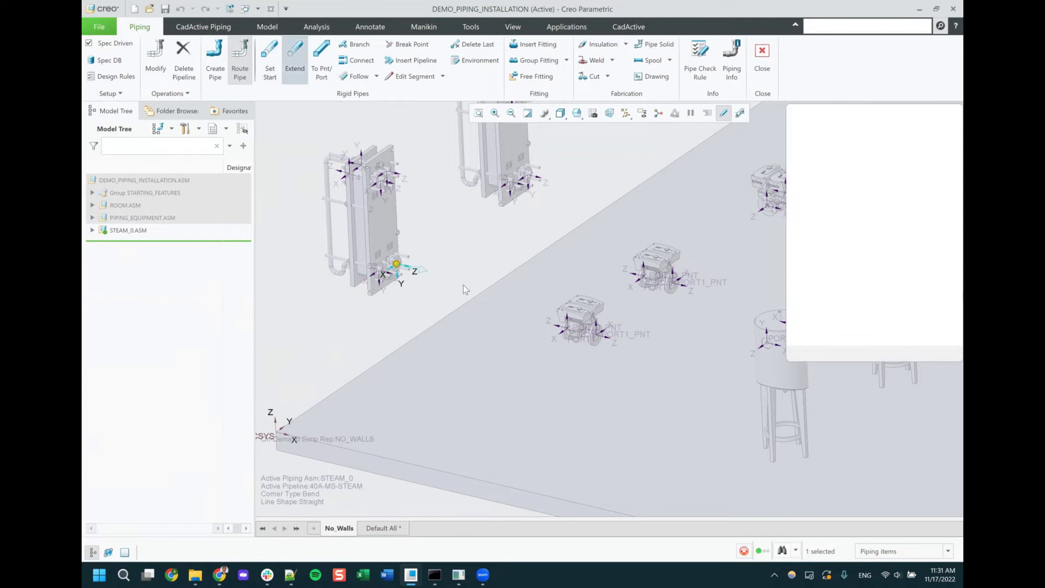
drag(418, 276, 452, 284)
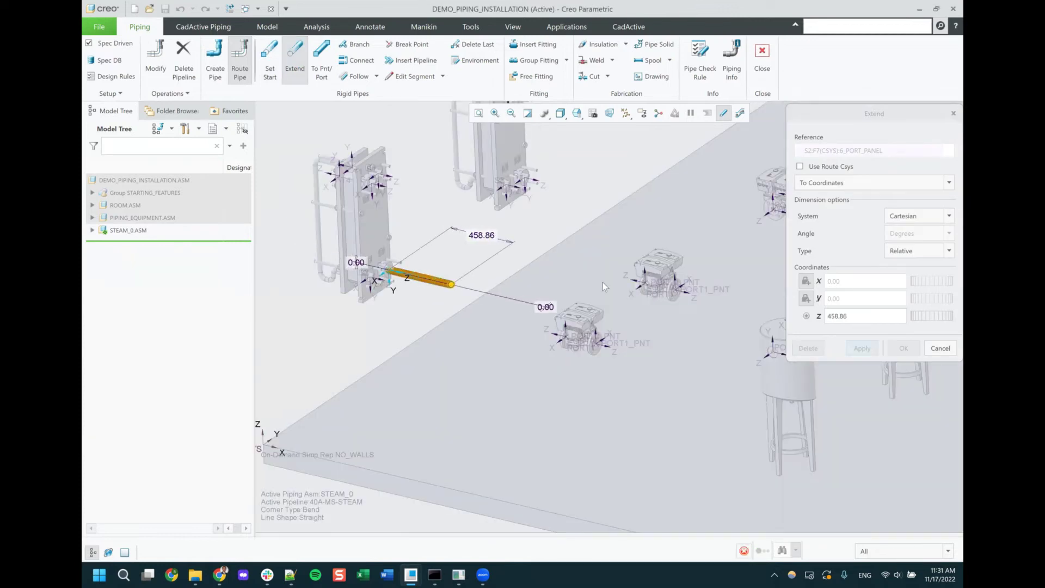
click(866, 320)
text(300)
key(Return)
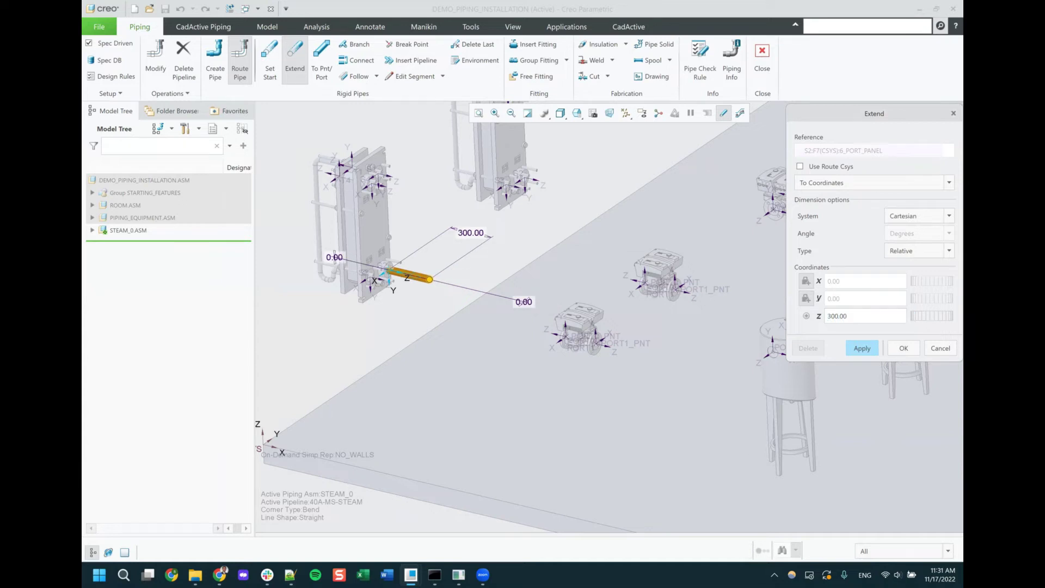
key(alt+Tab)
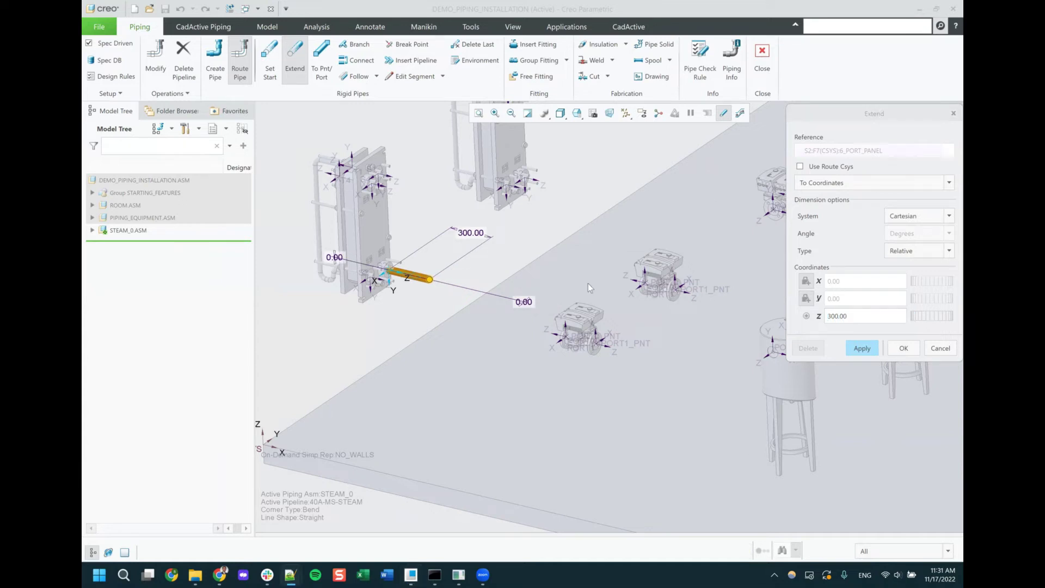
click(863, 348)
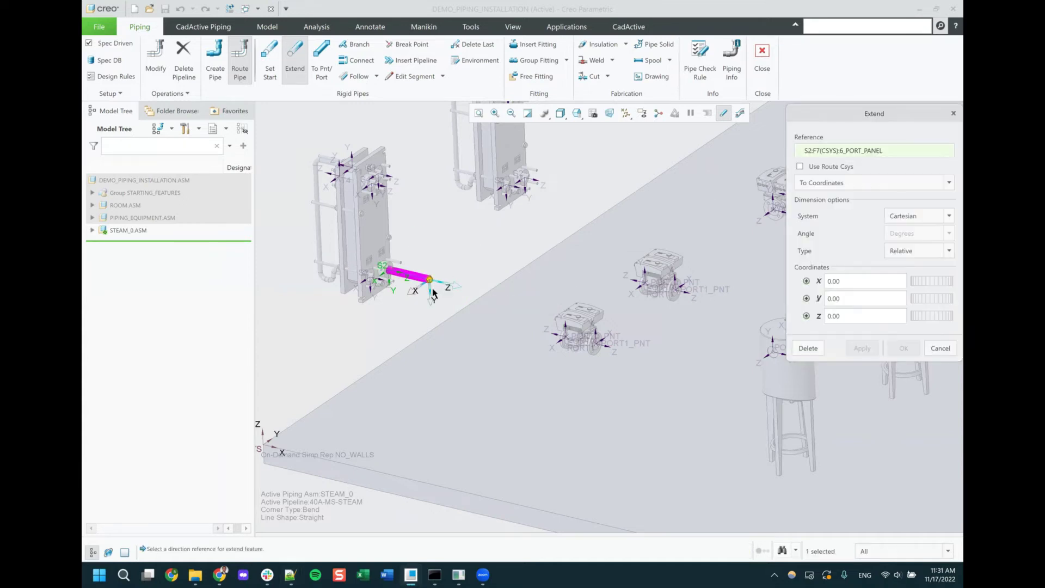
- Extend the pipe upward from its free end with a y coordinate of -350
drag(434, 293, 430, 226)
double_click(867, 297)
text(-350)
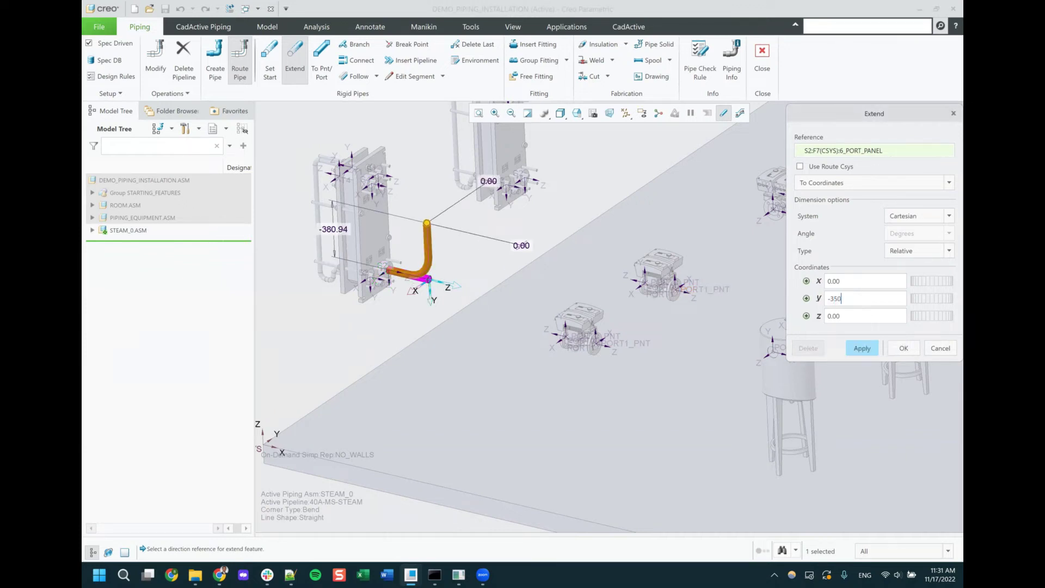
key(Return)
scroll(362, 285, up, 5)
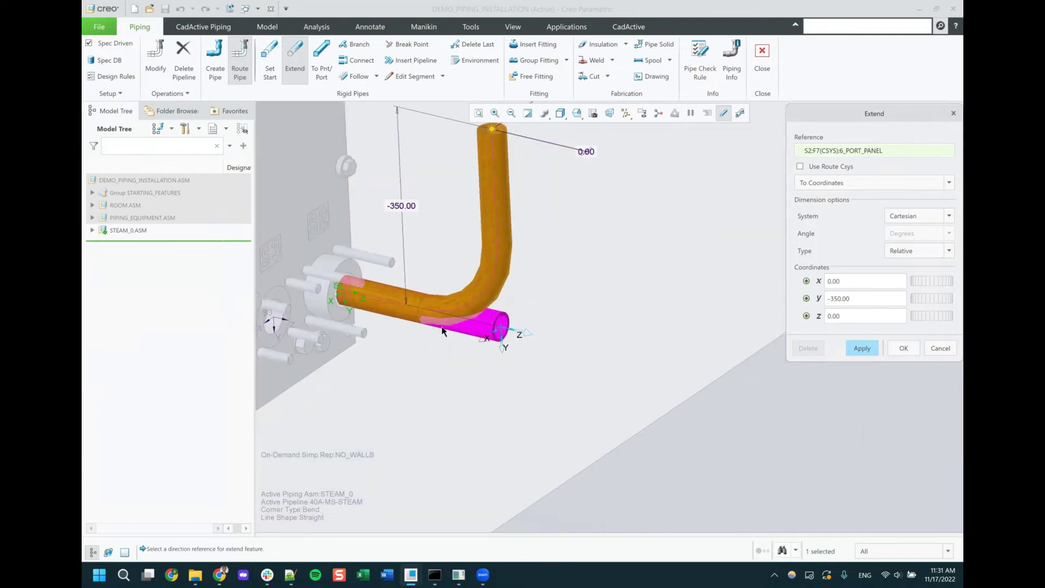
scroll(479, 372, down, 3)
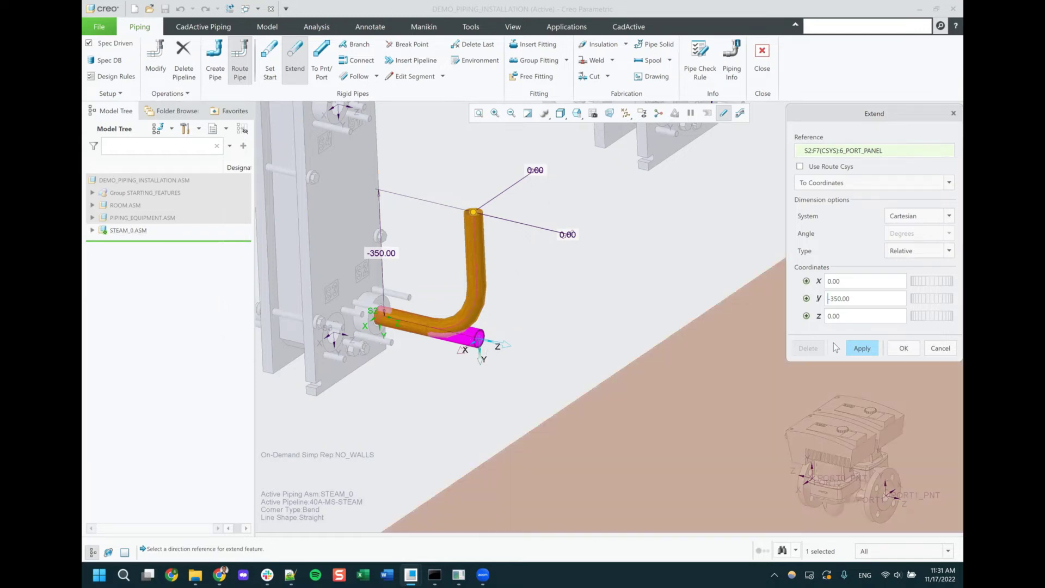
click(904, 347)
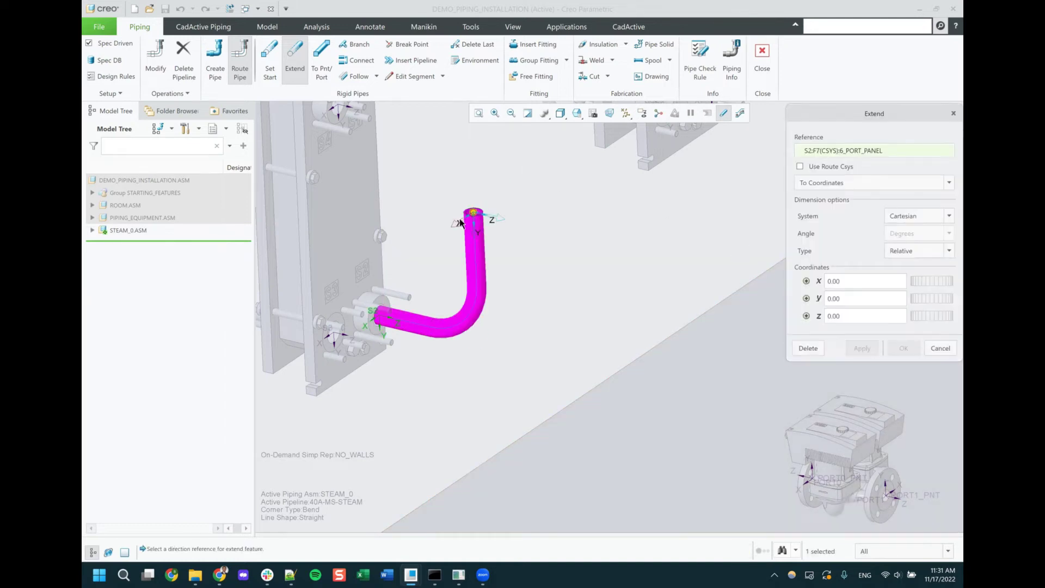
- Extend the pipe sideways from its upper end by 350 along x and finish the extension
drag(462, 222, 403, 306)
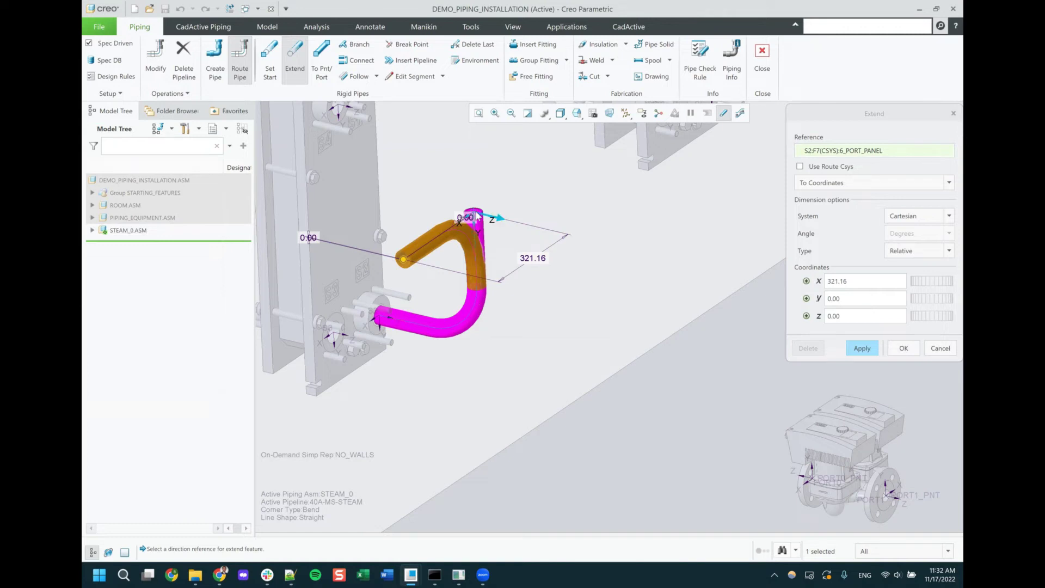
double_click(849, 280)
text(350)
key(Return)
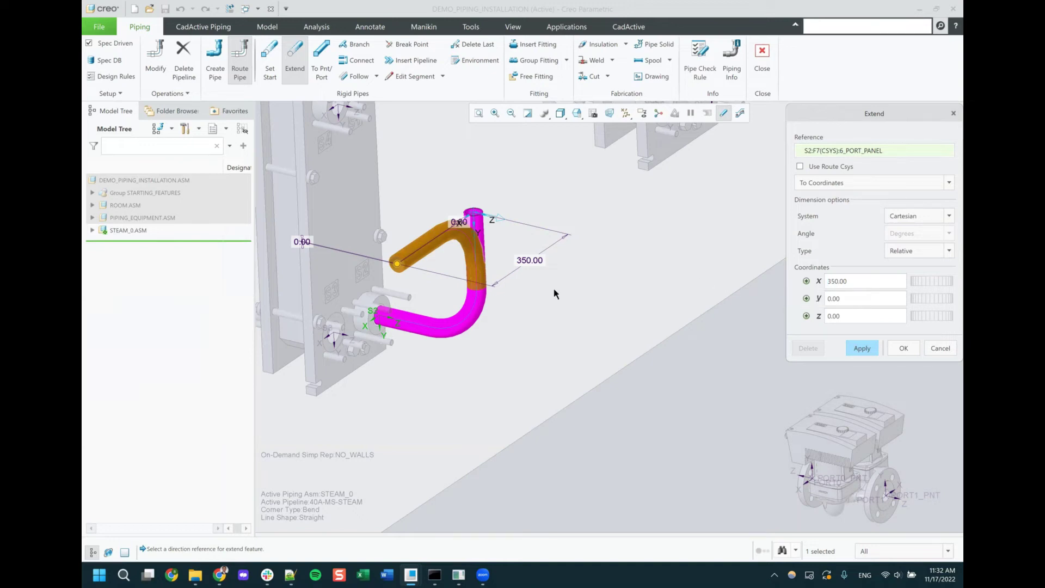
scroll(416, 368, down, 3)
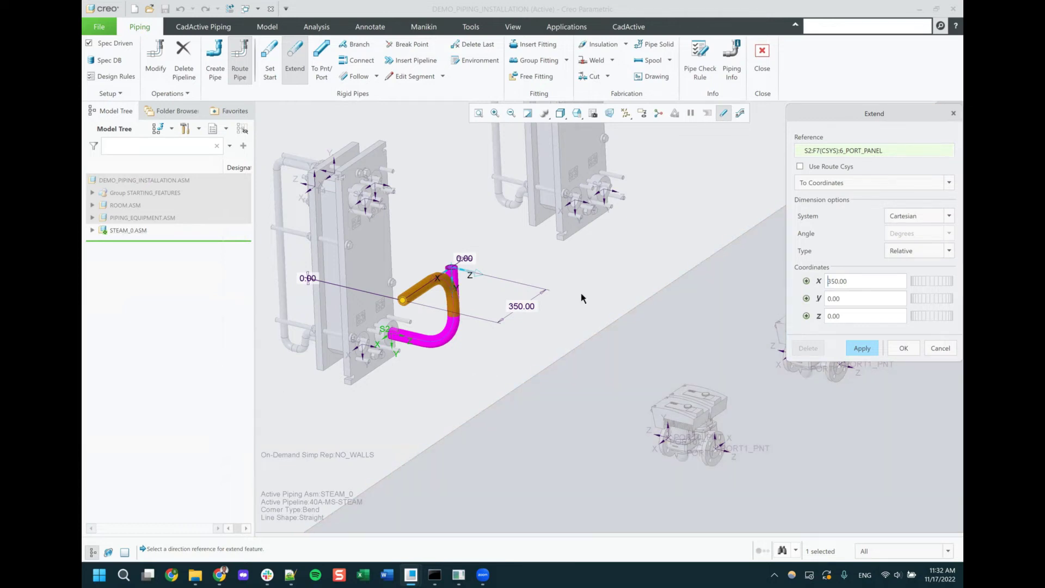
click(904, 348)
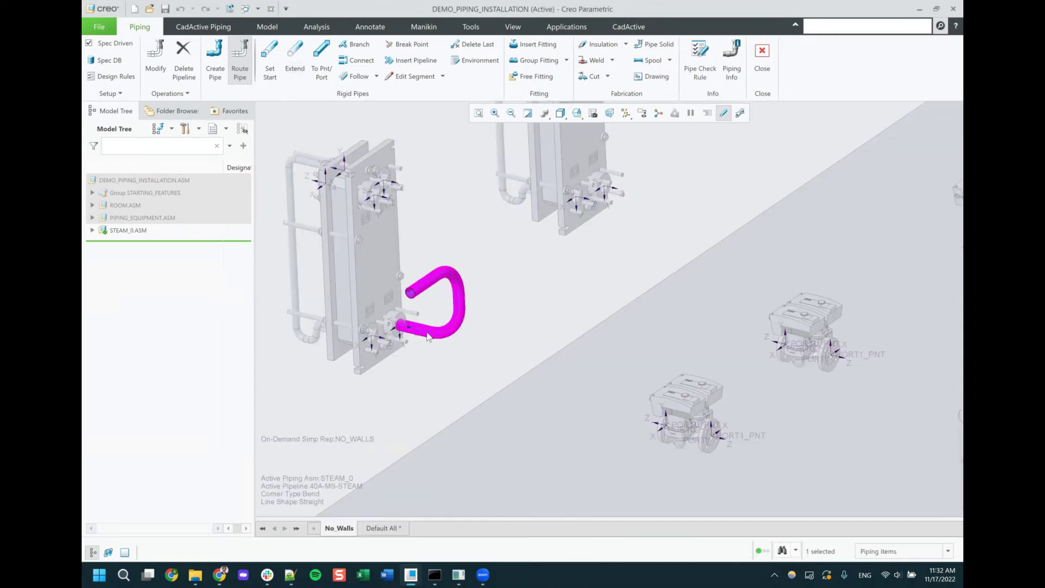
- Connect the pipe's free end near the panel to the PORT0 coordinate system of the nearest DOUBLE_PUMP
mouse_move(431, 347)
middle_down()
mouse_move(442, 332)
mouse_move(434, 344)
mouse_move(385, 316)
middle_up()
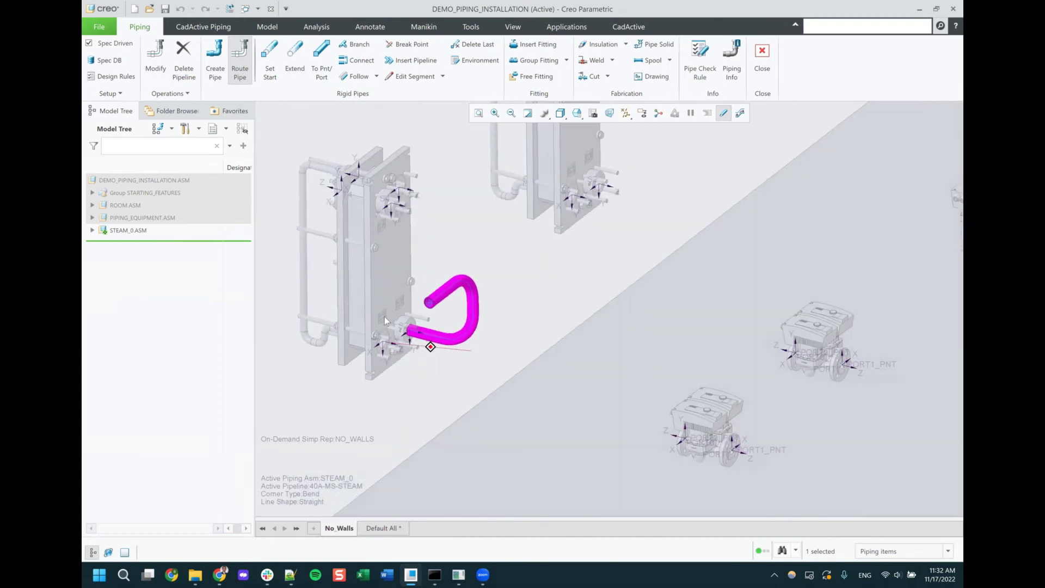
scroll(384, 316, up, 2)
shift+middle_drag(575, 384, 535, 371)
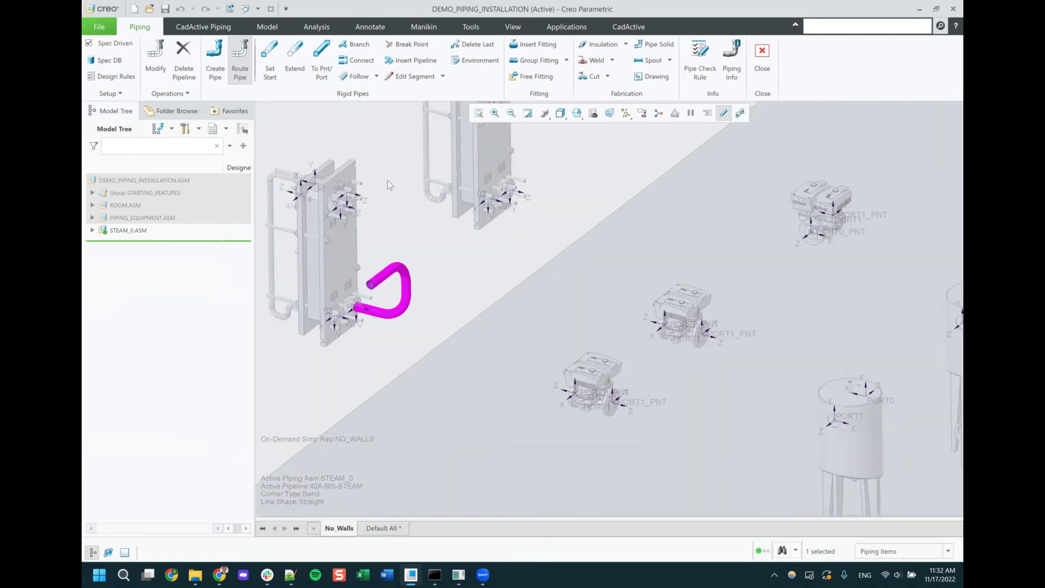
click(361, 61)
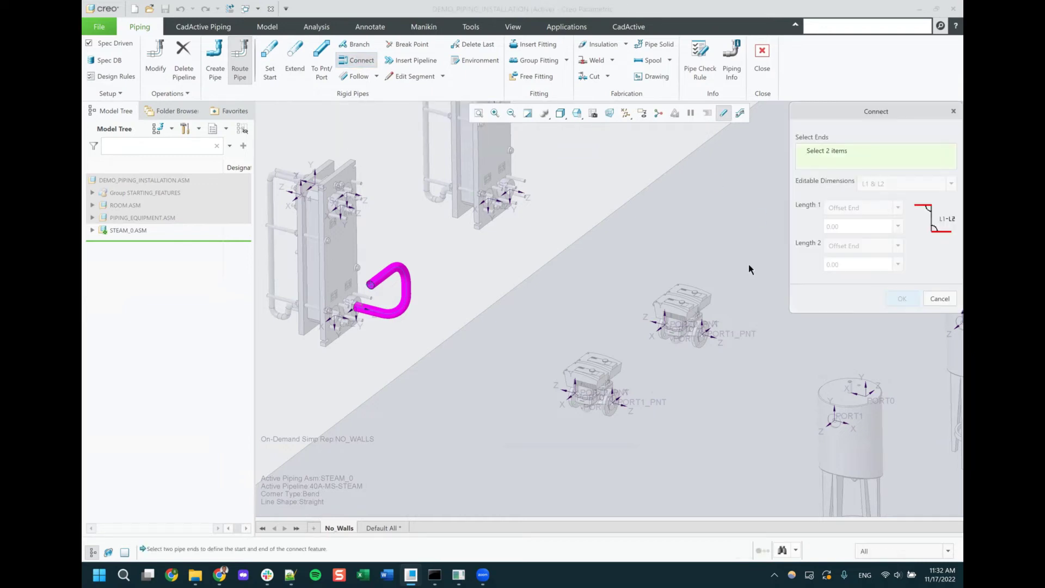
scroll(397, 217, up, 1)
scroll(476, 336, down, 1)
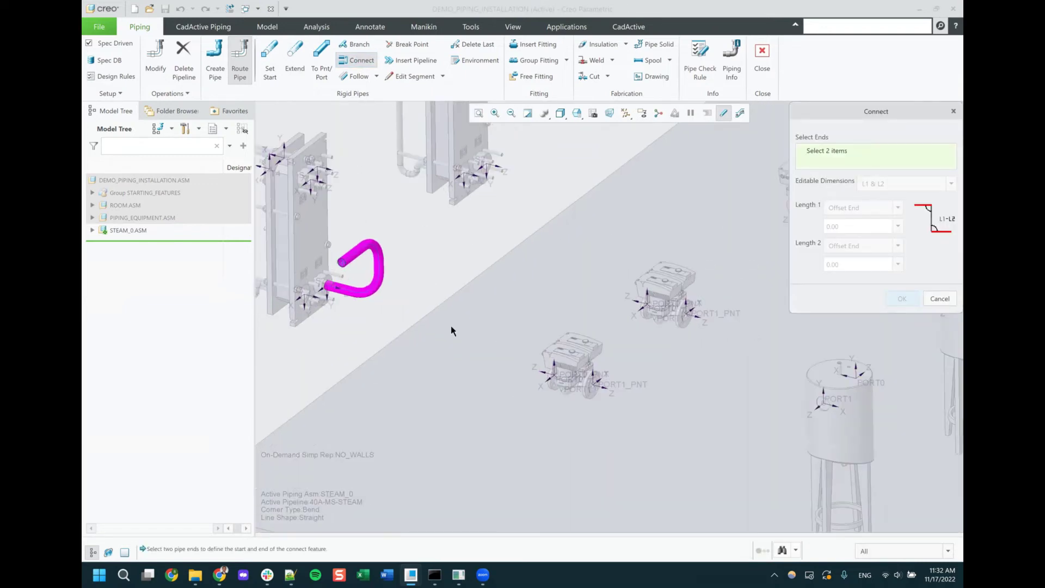
click(343, 267)
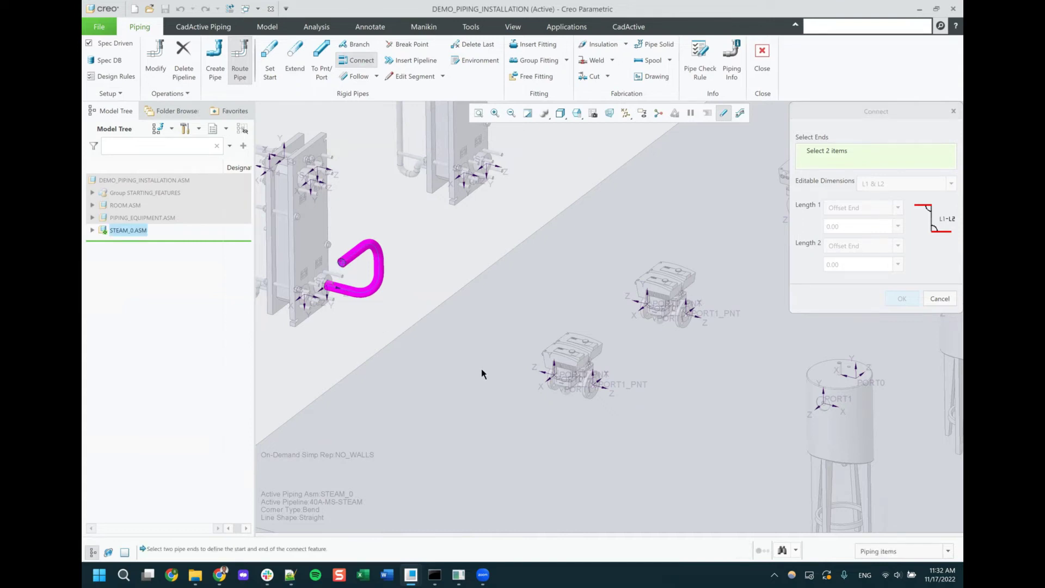
click(561, 381)
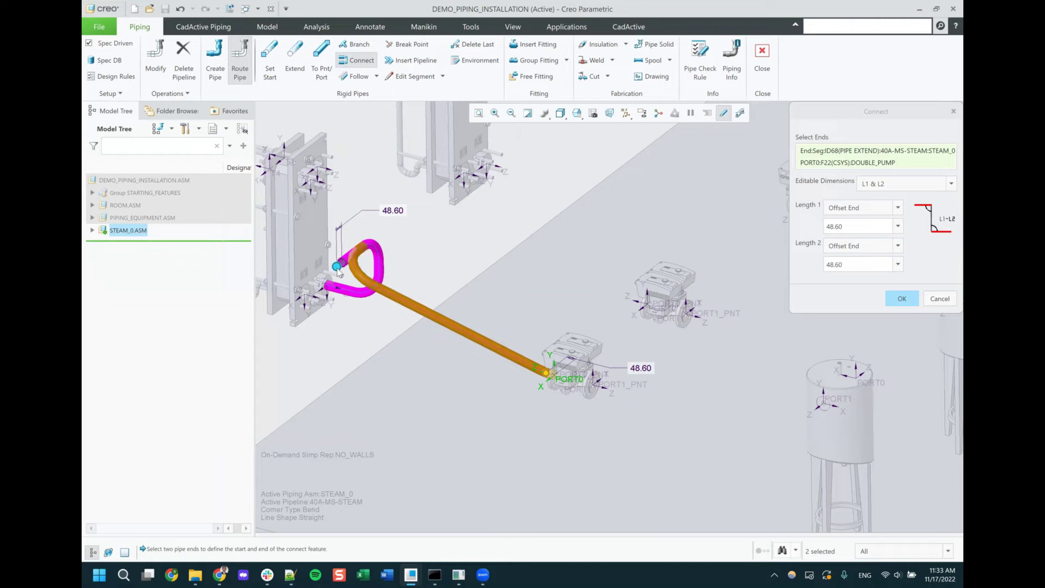
- Lengthen the connection's Length 1 end offset to about 244, set Length 2 to 200, and accept the connection
drag(338, 270, 319, 289)
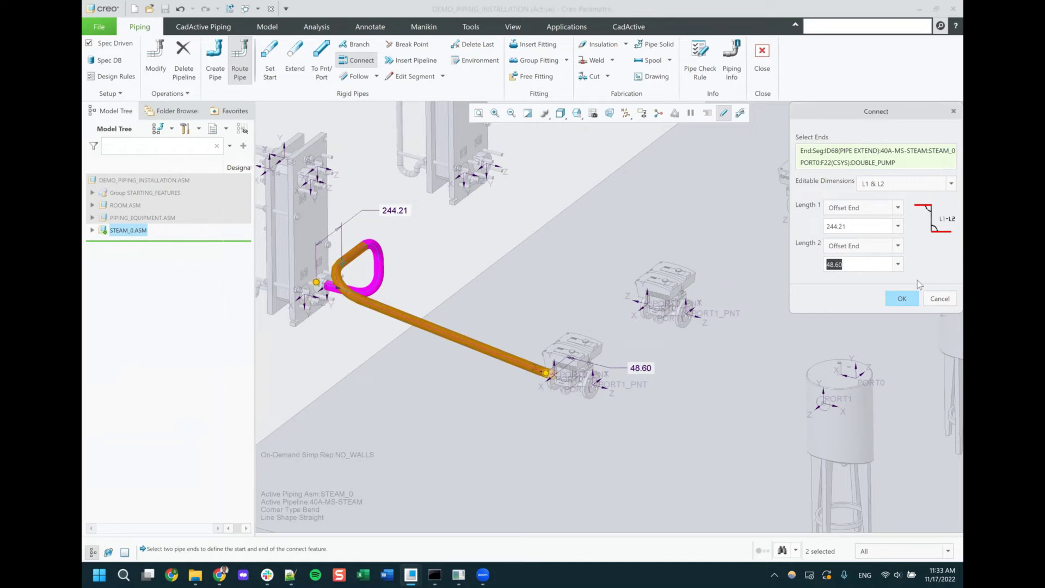
text(200)
key(Return)
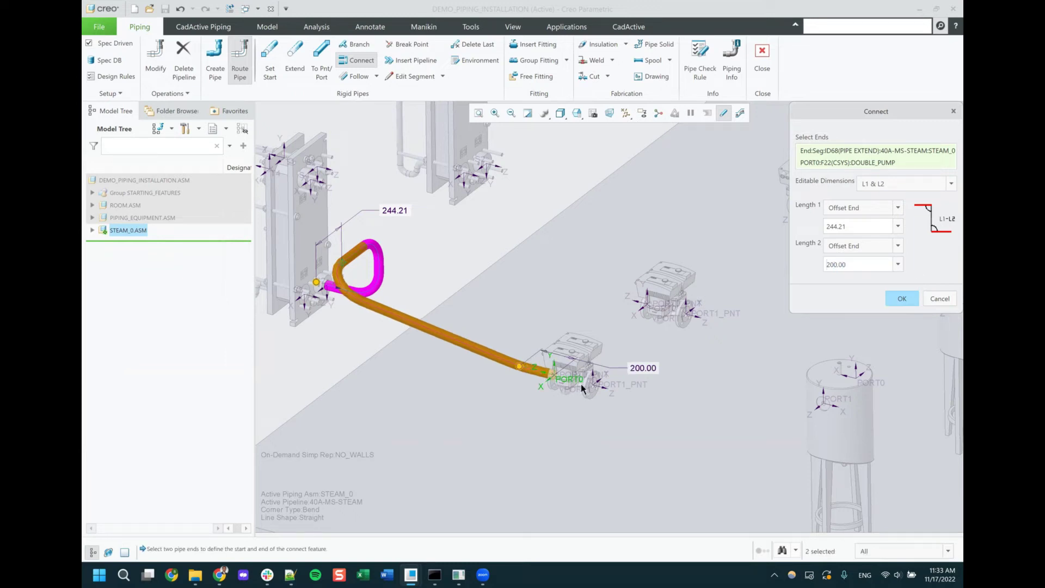
middle_drag(577, 388, 518, 376)
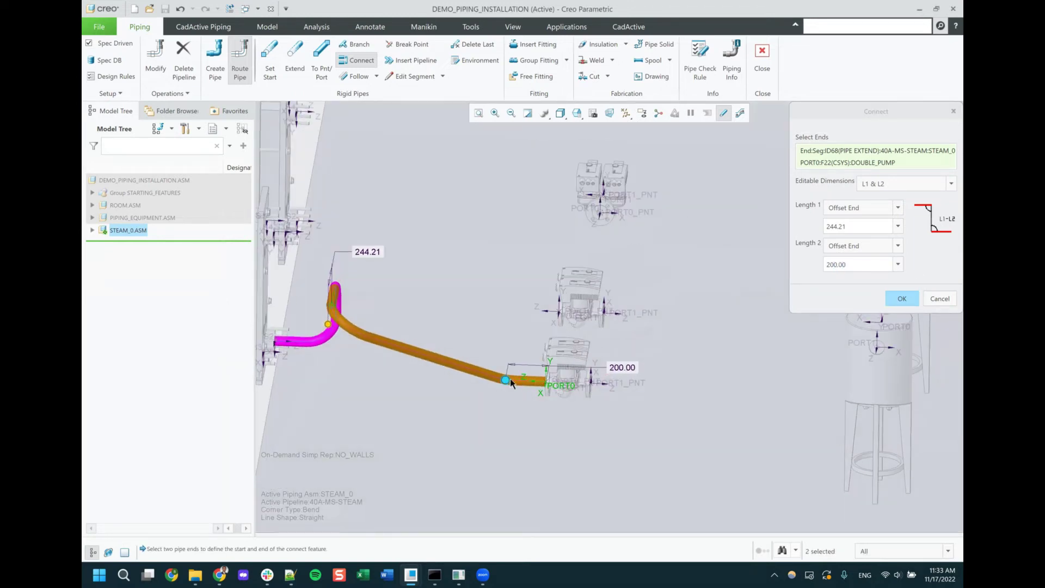
click(899, 298)
mouse_move(420, 348)
middle_down()
mouse_move(409, 334)
mouse_move(436, 340)
middle_up()
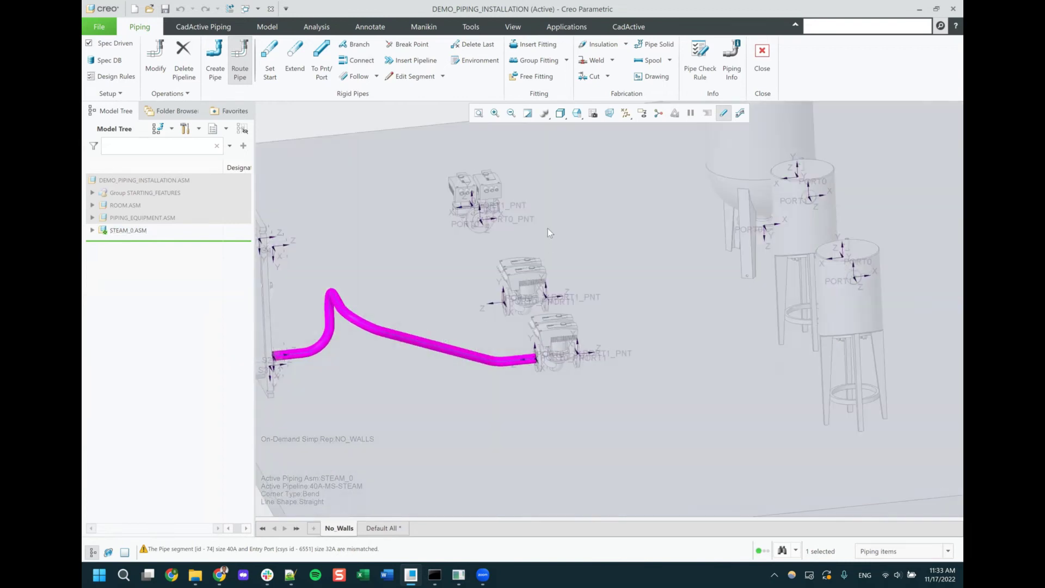
- Start inserting a SLIPFLANGE fitting on the short straight pipe segment at the pump and expand STEAM_0.ASM in the model tree
click(538, 45)
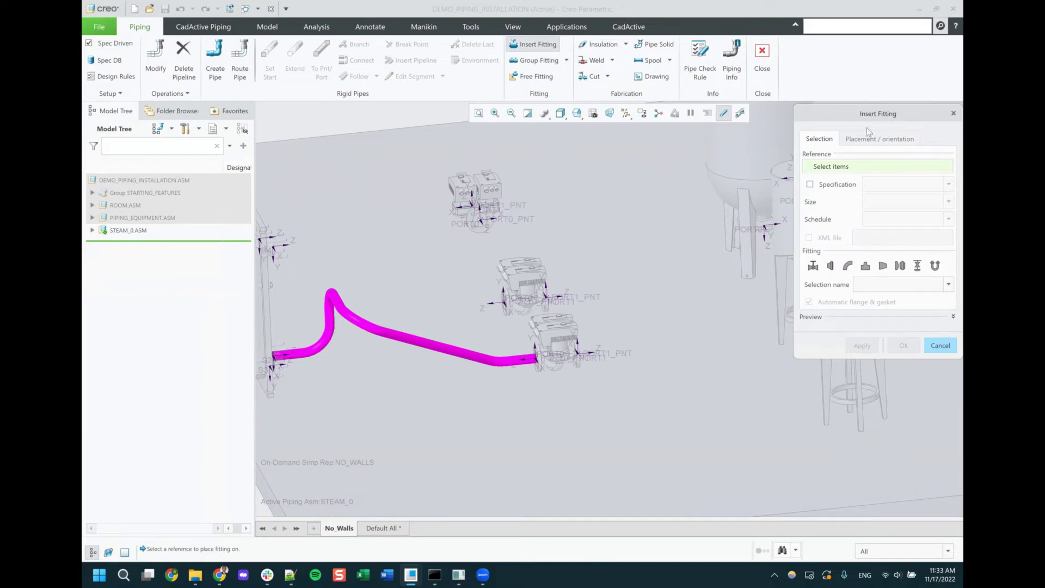
scroll(389, 316, up, 3)
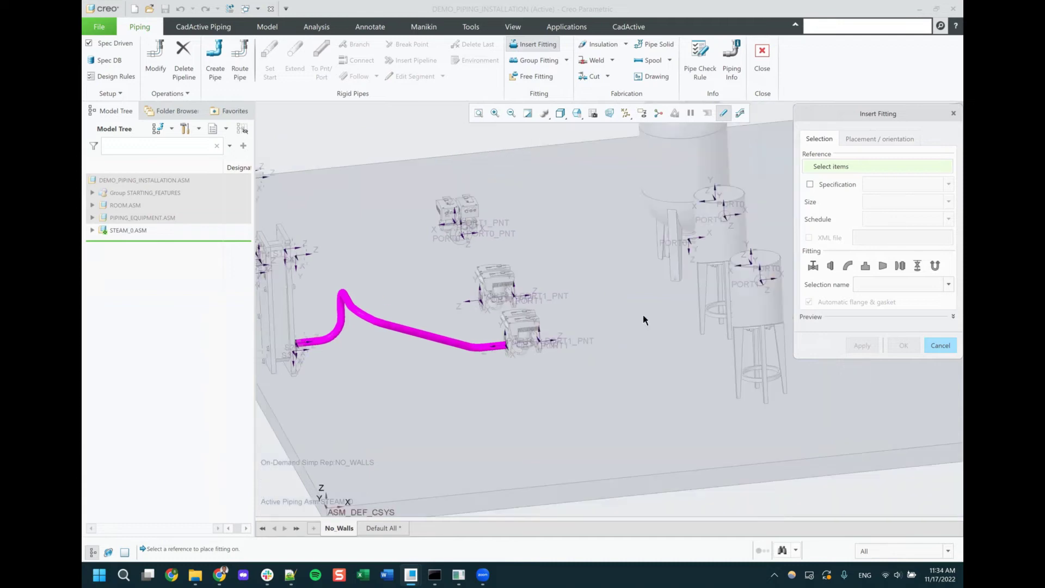
scroll(530, 337, down, 8)
scroll(530, 336, down, 2)
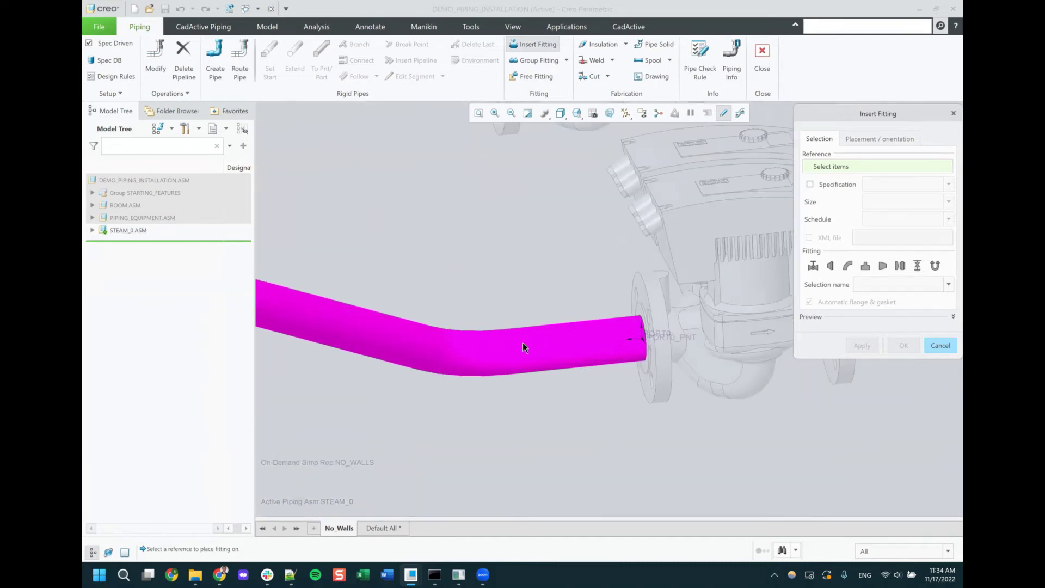
click(565, 344)
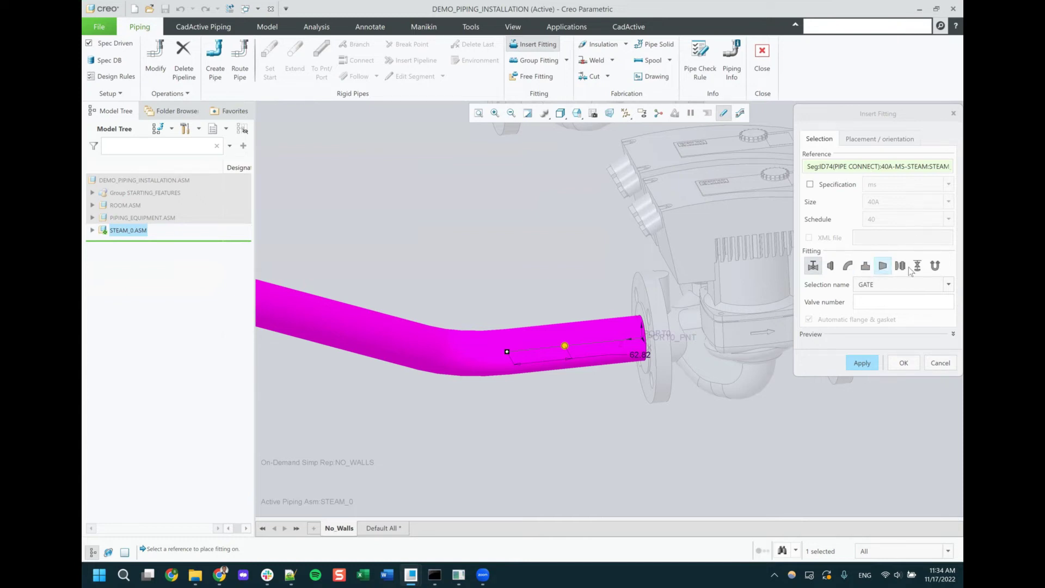
click(830, 265)
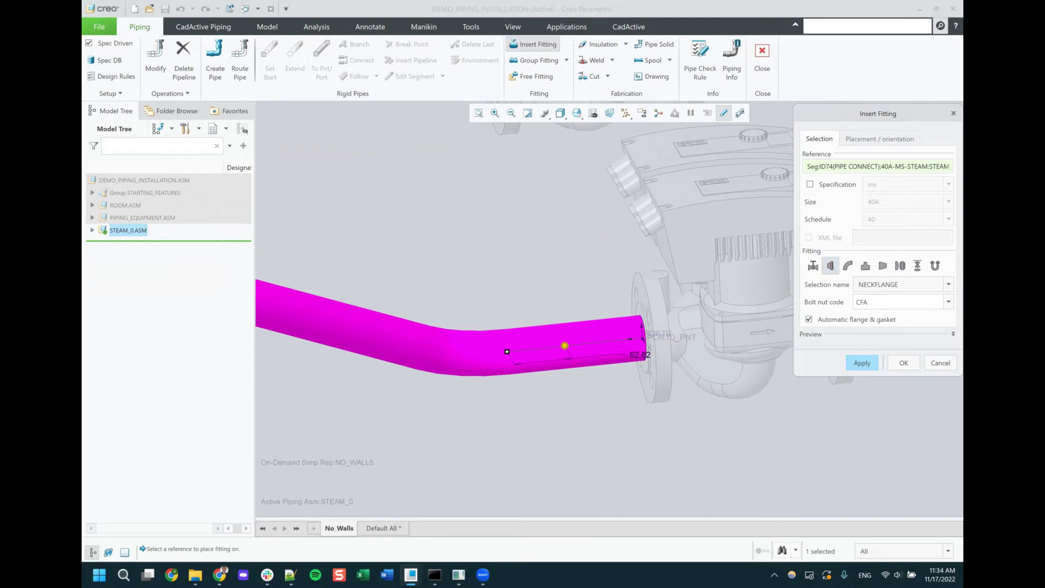
click(925, 284)
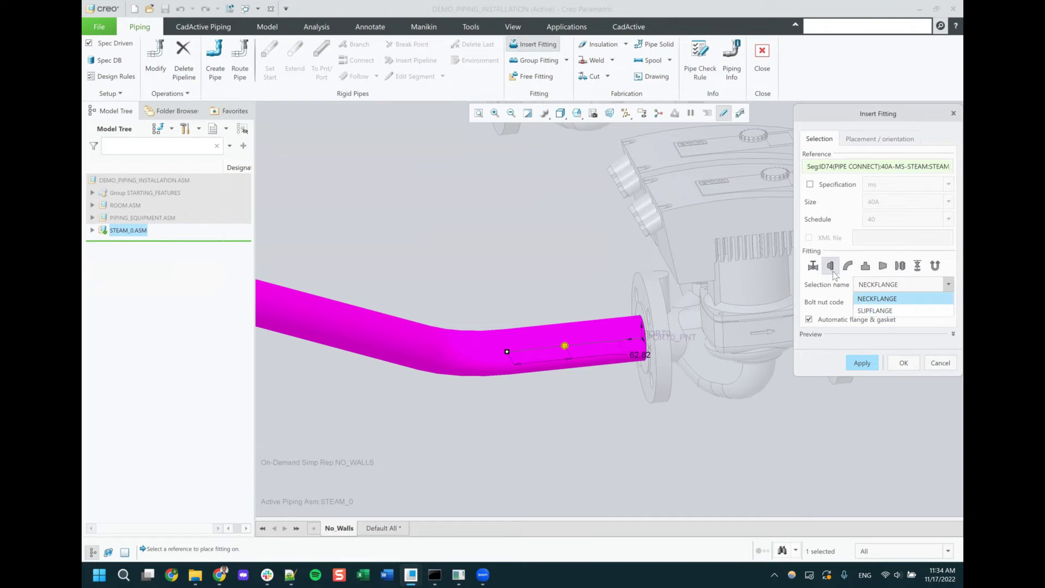
click(903, 310)
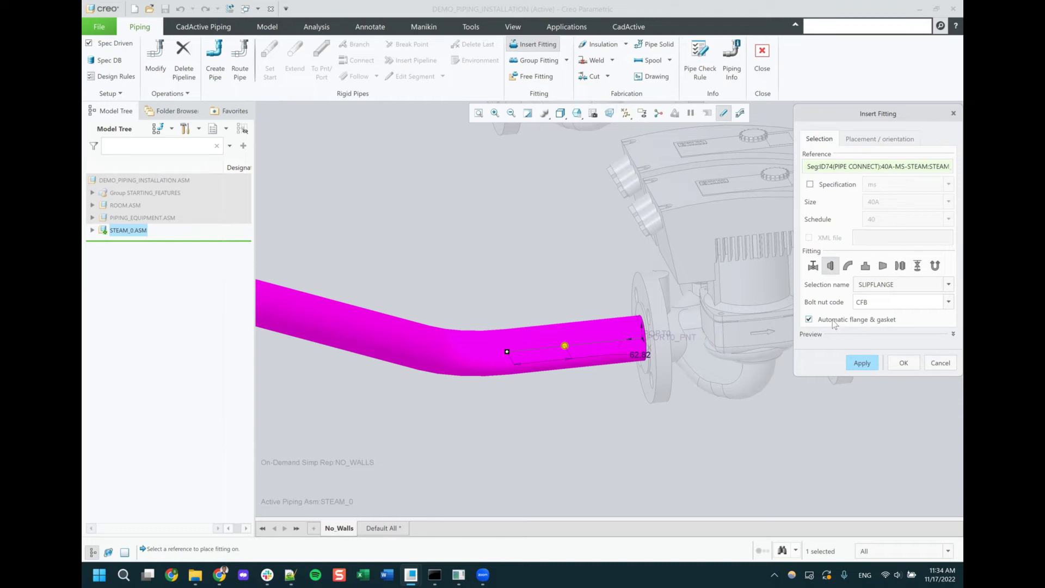
click(93, 230)
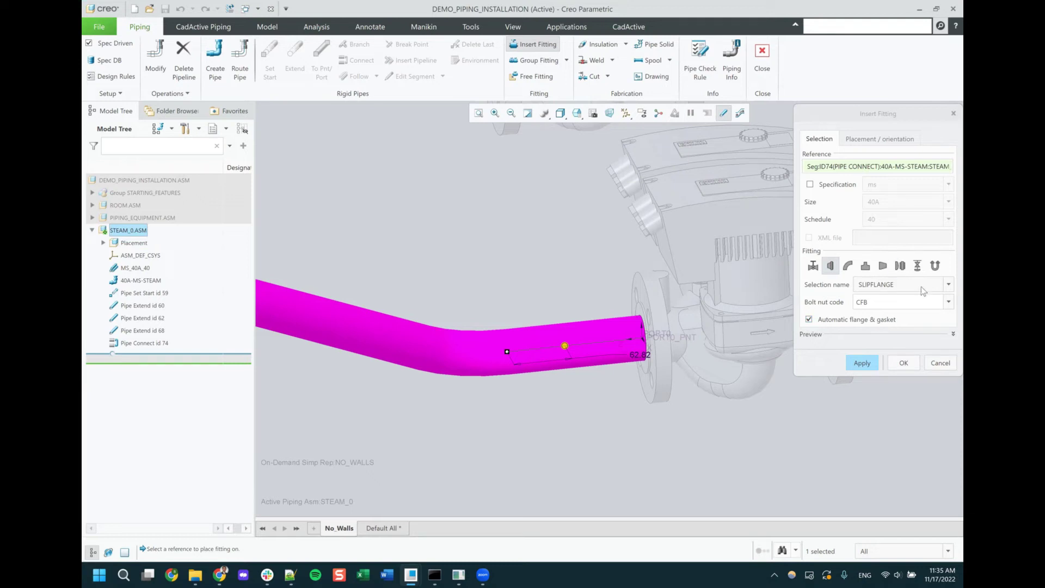
- Place the slip flange at the end of the segment against the pump flange and apply it with automatic gasket
click(863, 138)
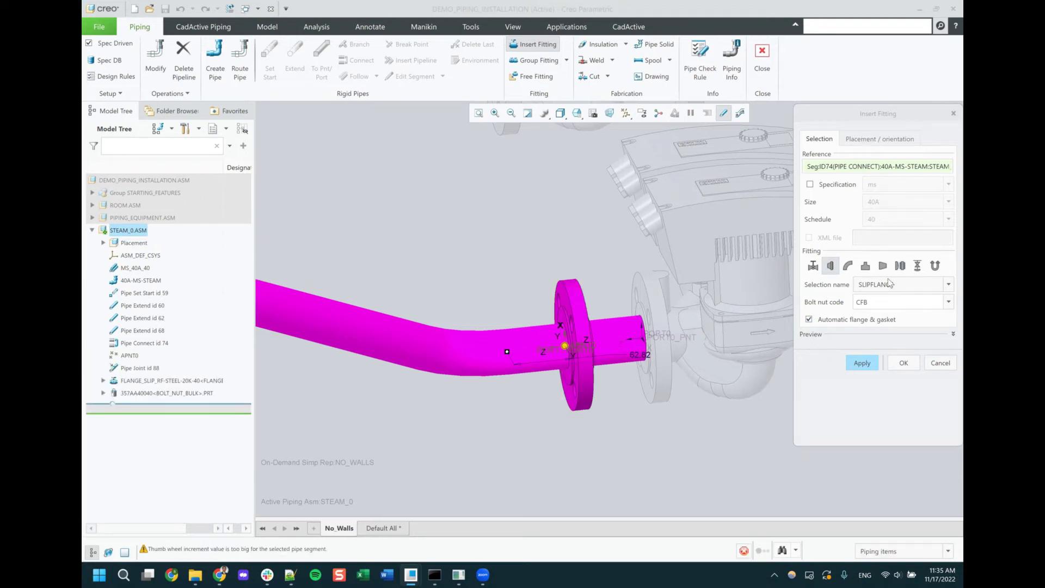
click(874, 140)
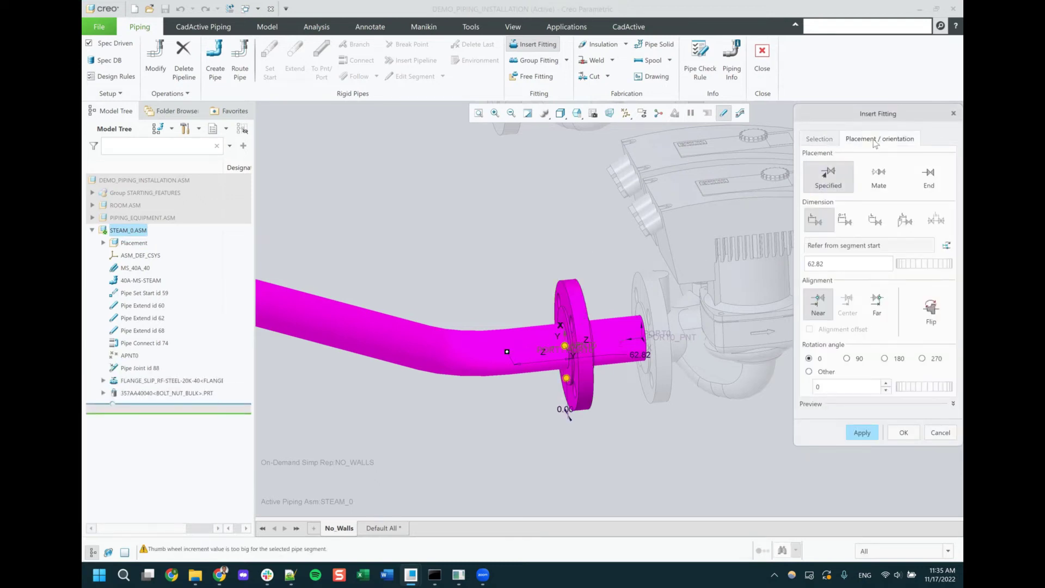
middle_drag(531, 342, 566, 334)
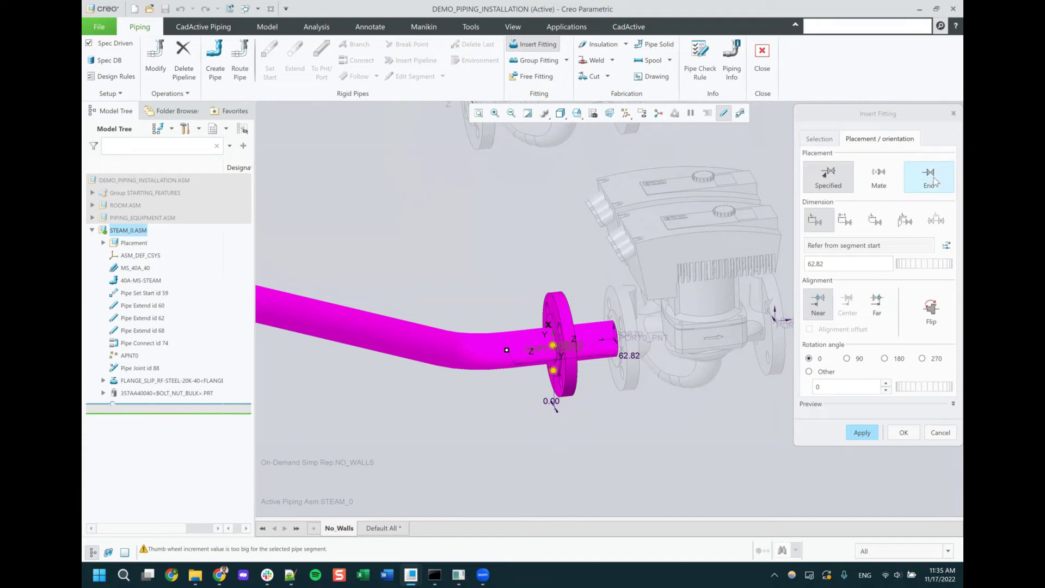
click(934, 177)
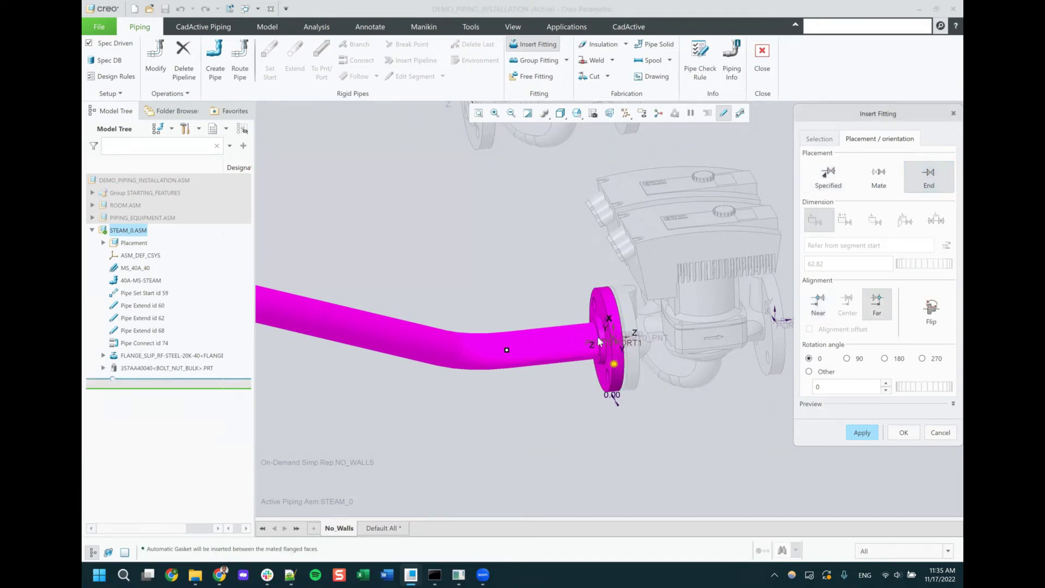
scroll(599, 341, up, 3)
scroll(615, 342, up, 1)
middle_drag(618, 342, 626, 342)
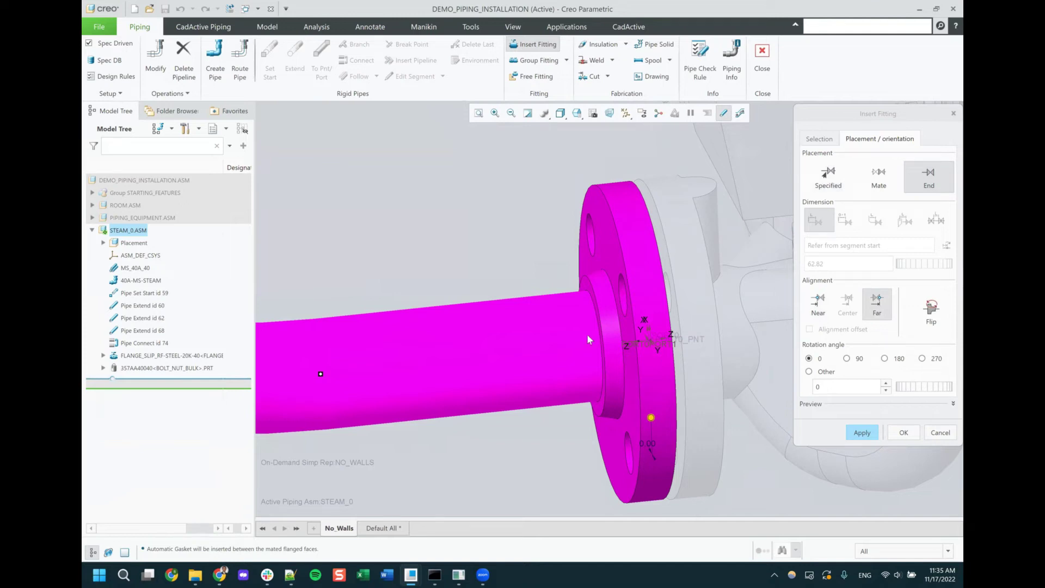
scroll(501, 360, down, 1)
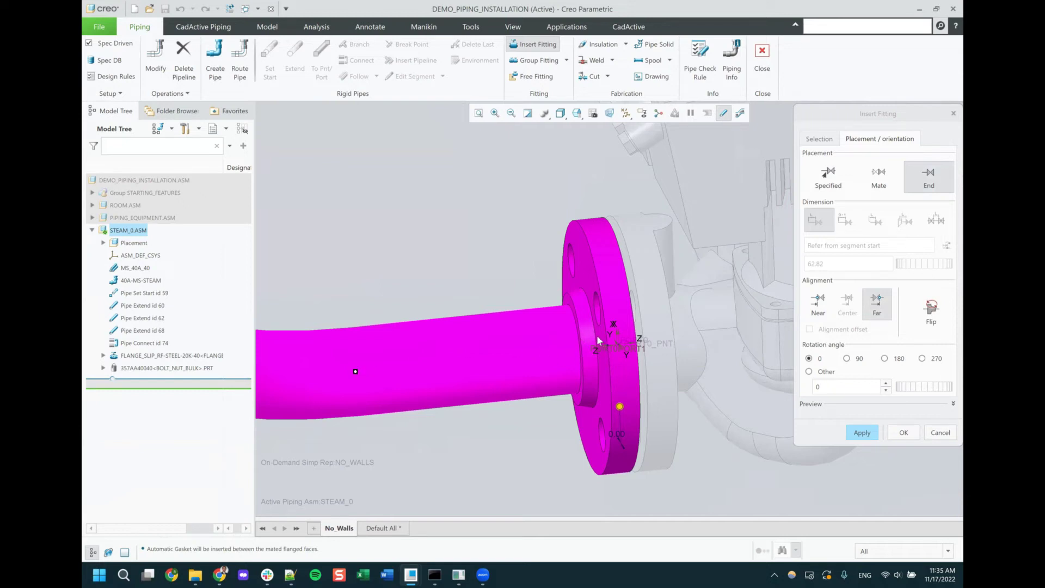
middle_drag(576, 355, 587, 330)
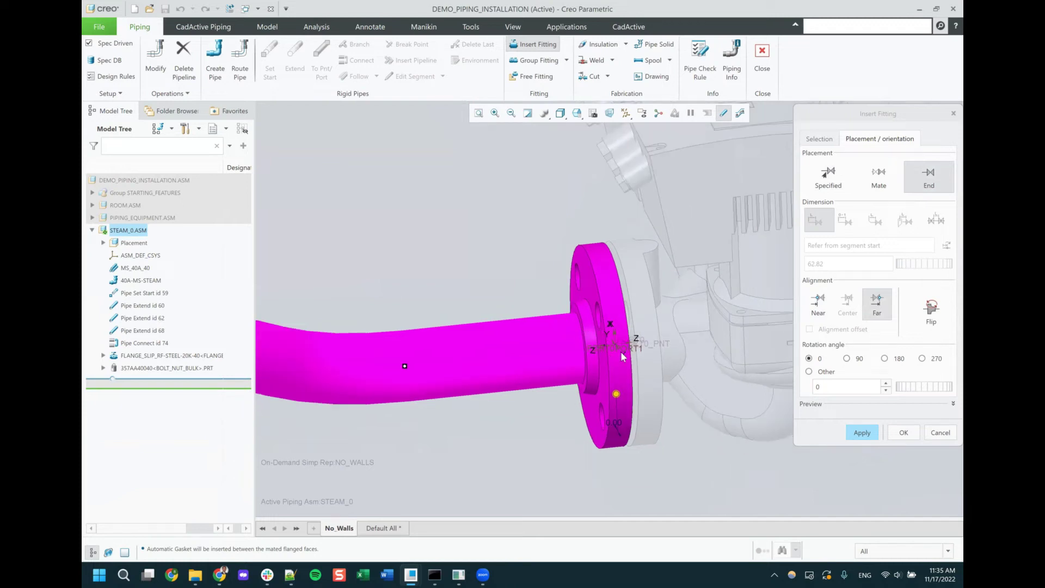
click(863, 433)
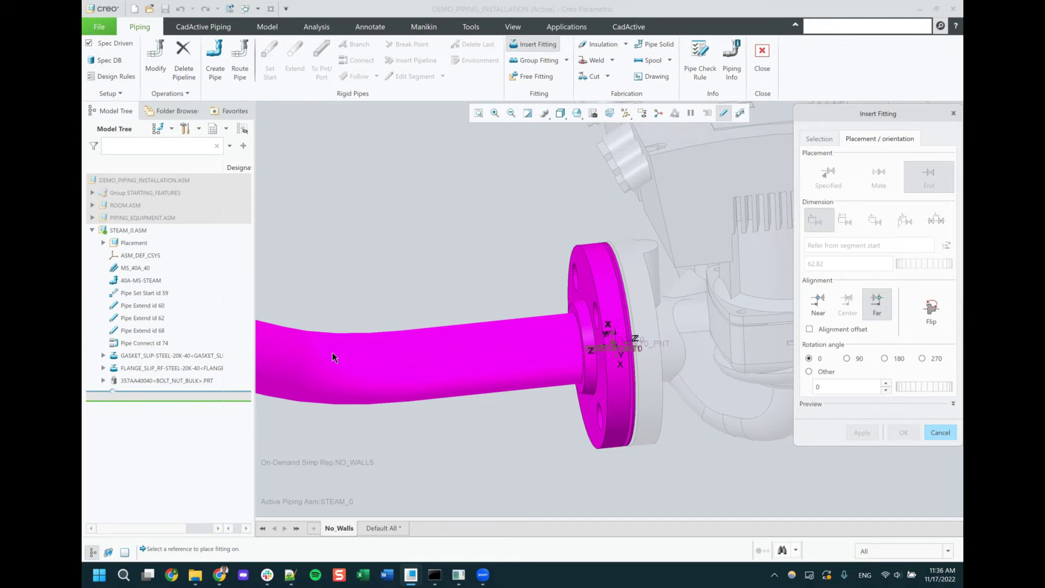
- Insert a mated slip flange pair with automatic gasket on the same straight segment, about 32 from the segment start with Far alignment
click(641, 303)
middle_drag(607, 306, 640, 302)
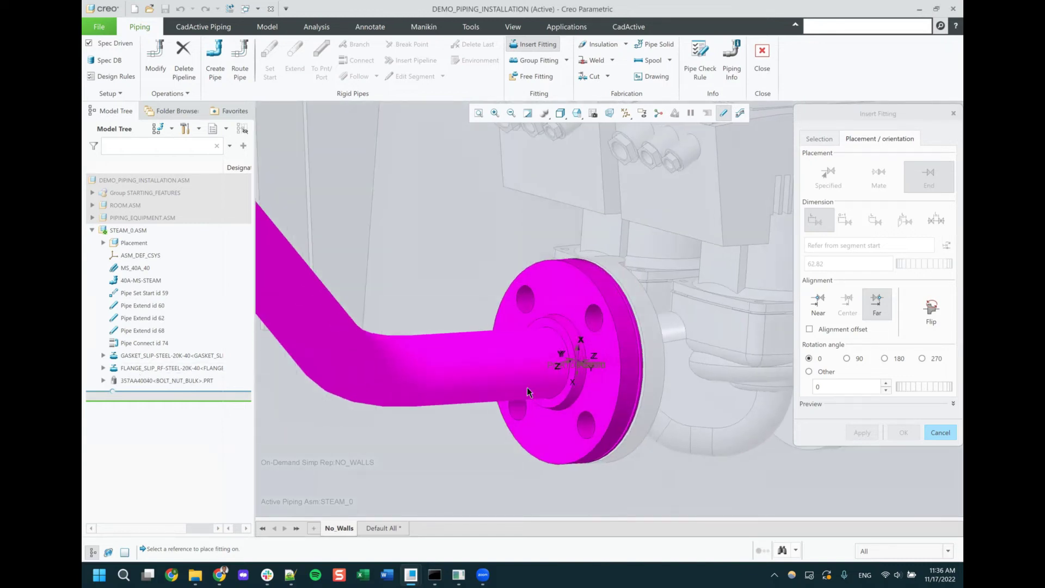
scroll(561, 334, up, 3)
middle_drag(570, 354, 555, 362)
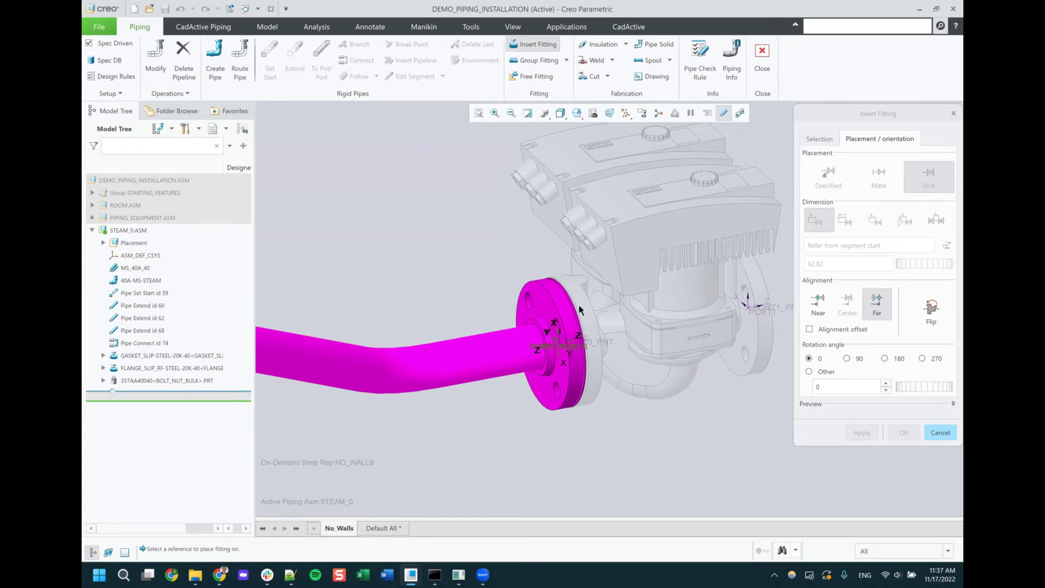
scroll(579, 314, down, 5)
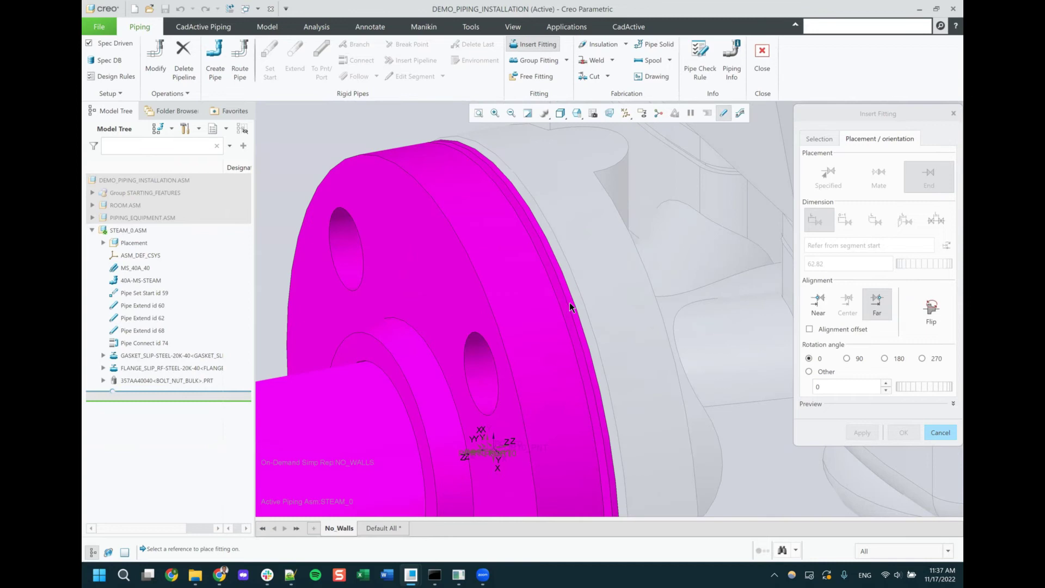
scroll(576, 306, up, 5)
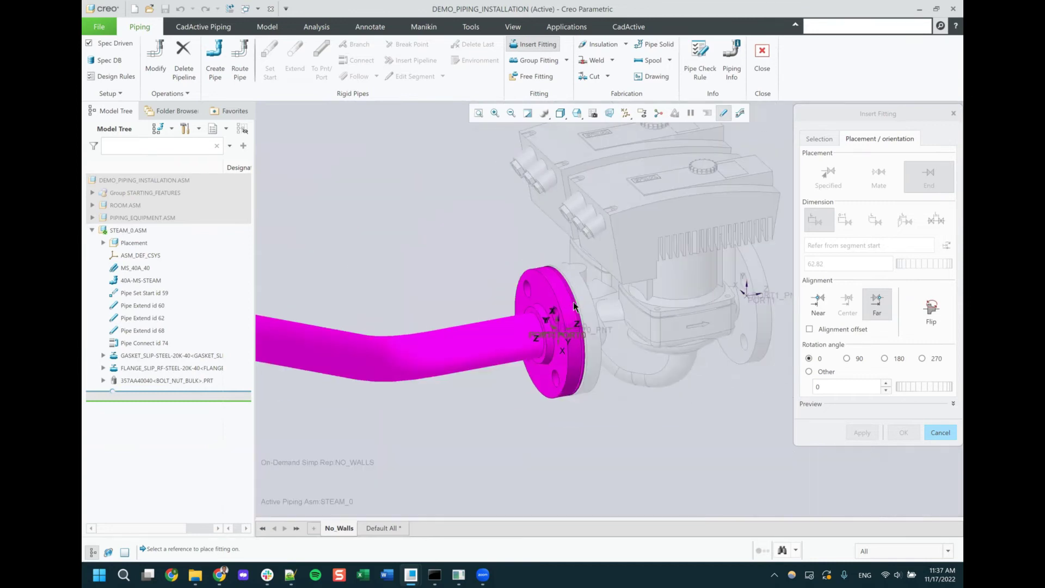
click(817, 139)
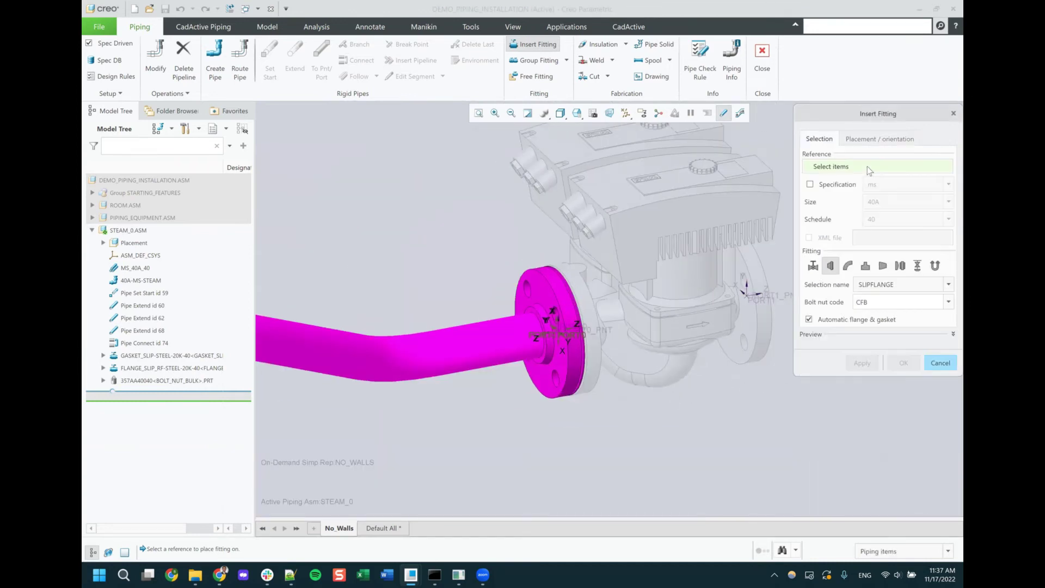
click(460, 348)
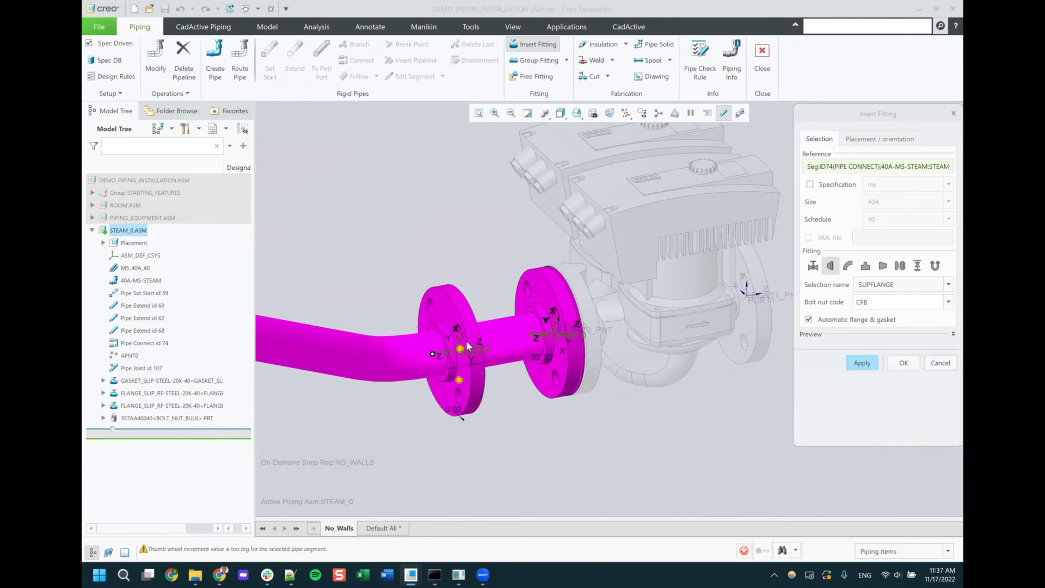
click(879, 138)
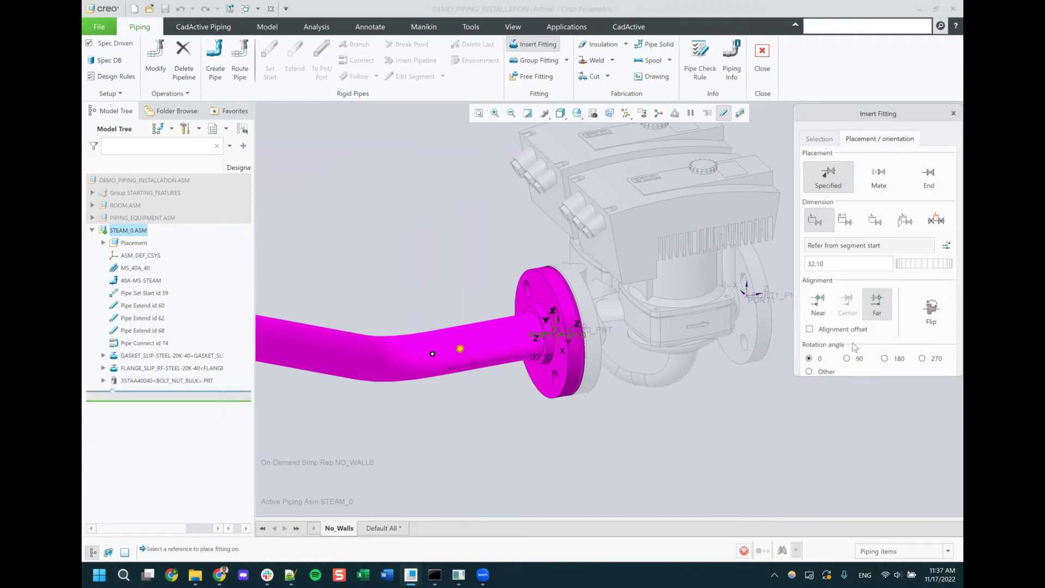
click(863, 362)
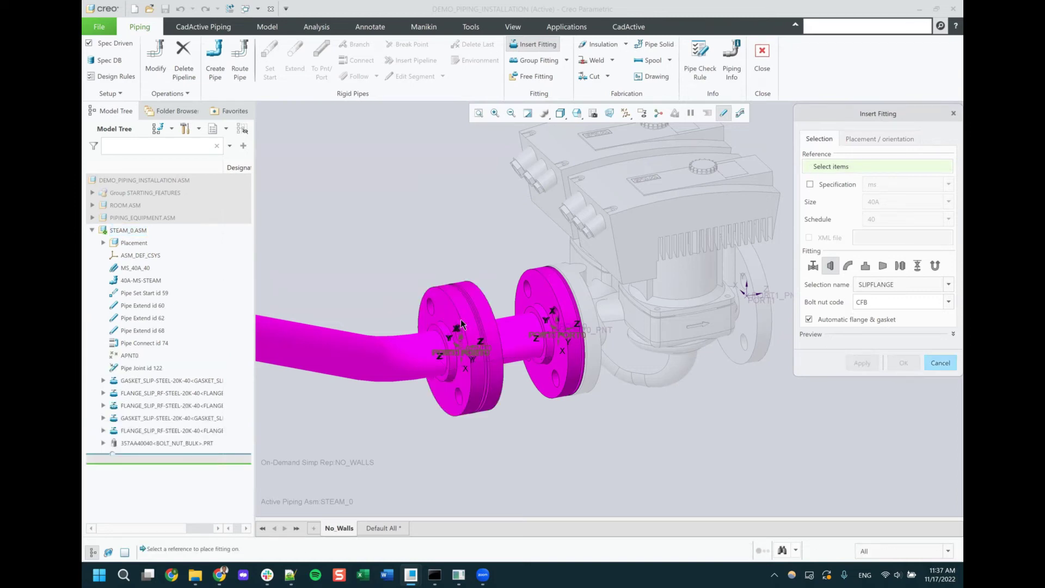
mouse_move(471, 326)
middle_down()
mouse_move(456, 334)
mouse_move(492, 324)
mouse_move(488, 337)
middle_up()
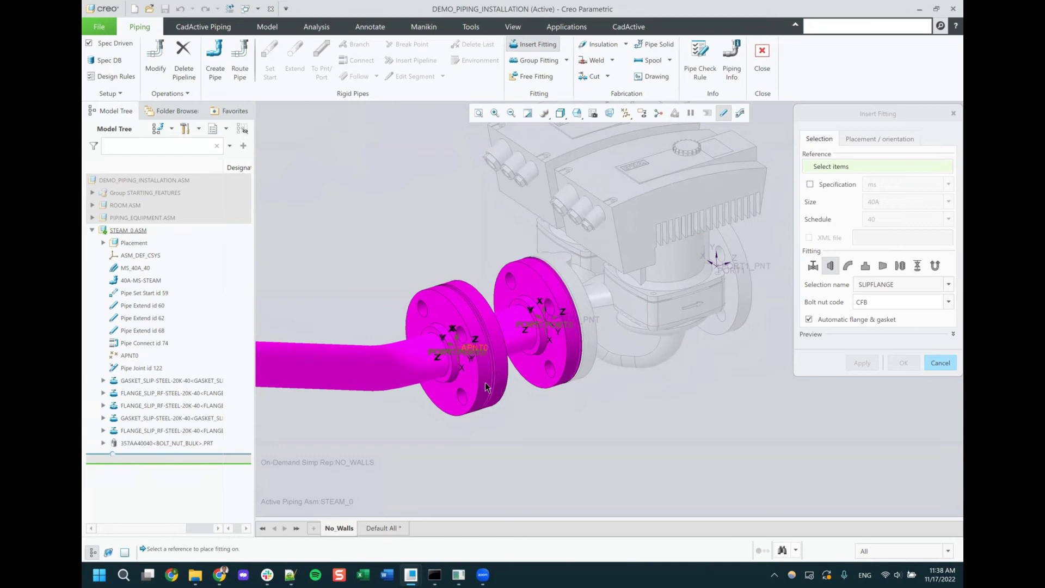
- Place a GATE valve on the long straight pipe segment before the pump, about 716 from the segment start with Far alignment
scroll(552, 362, up, 2)
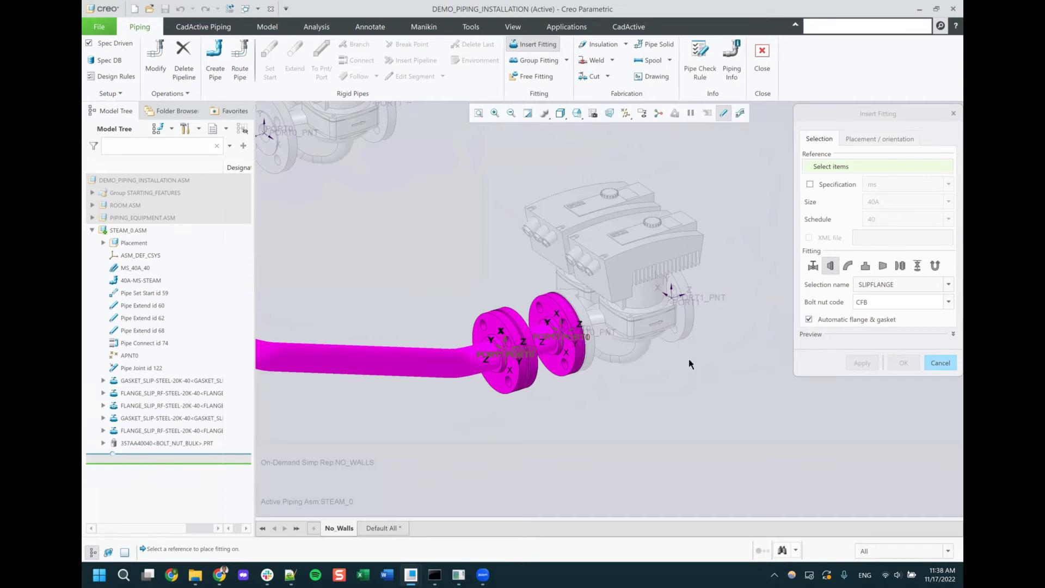
scroll(689, 364, up, 4)
mouse_move(577, 362)
middle_down()
mouse_move(568, 346)
mouse_move(579, 362)
mouse_move(588, 354)
middle_up()
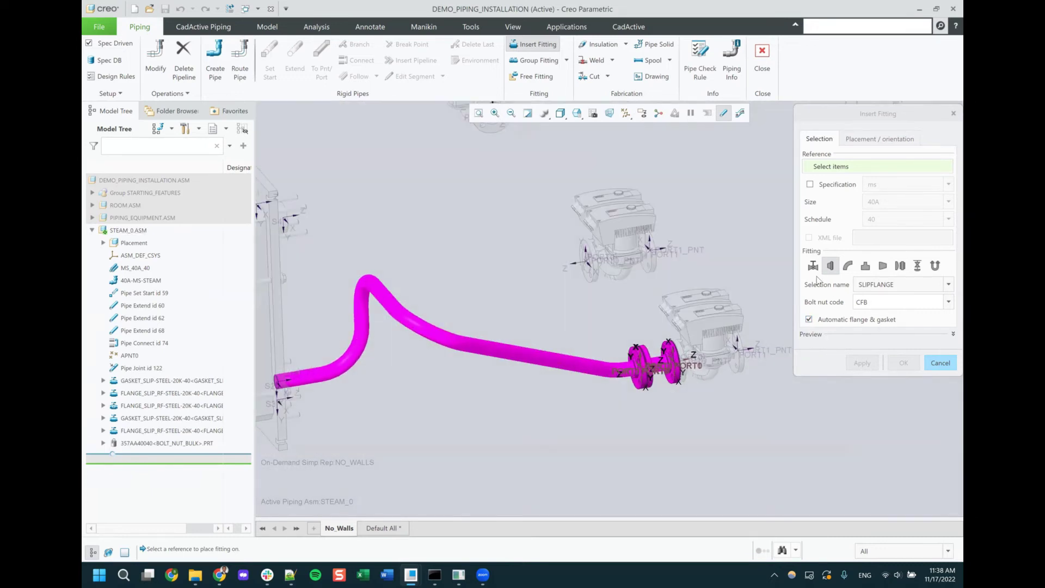
click(813, 266)
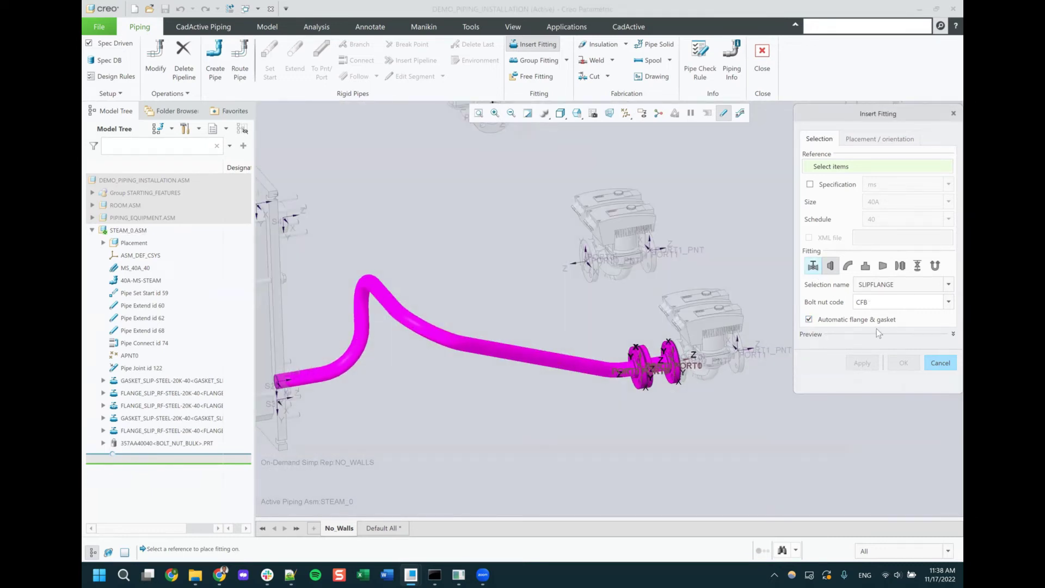
click(592, 372)
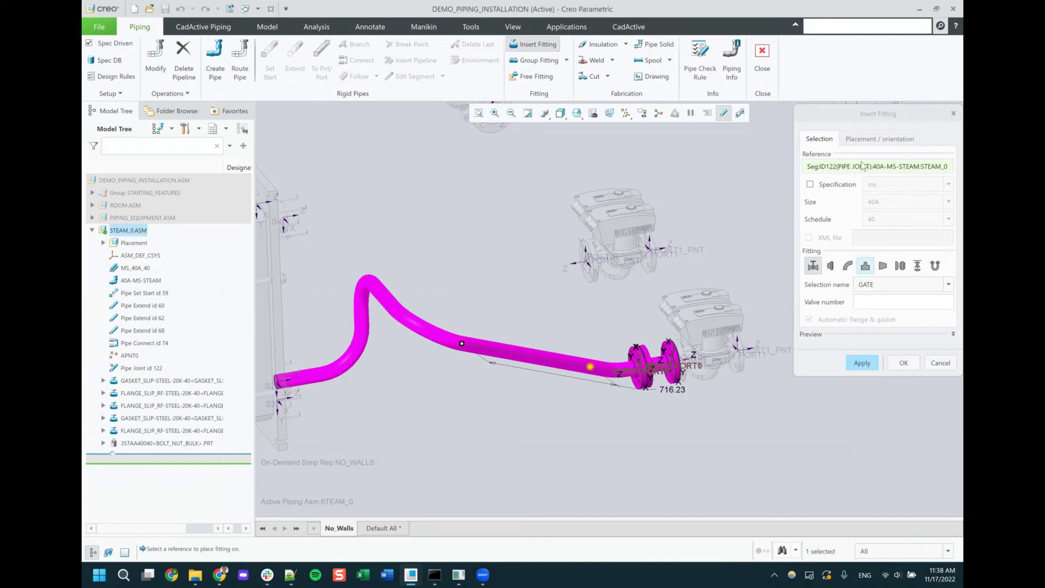
click(867, 141)
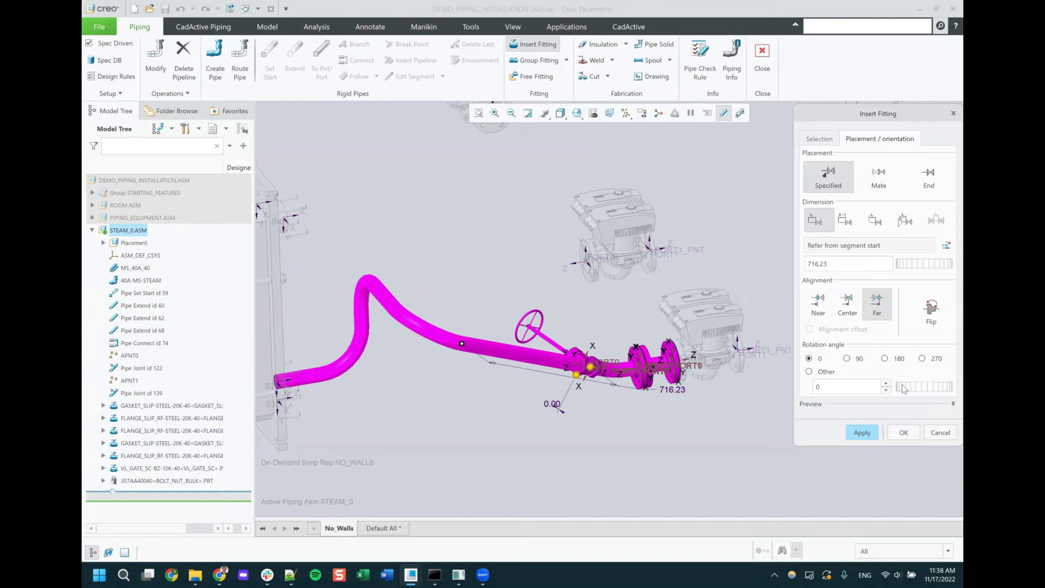
- Set the gate valve's rotation angle to 90 so the handwheel points upward, and apply the valve
drag(906, 388, 935, 387)
double_click(830, 387)
click(885, 359)
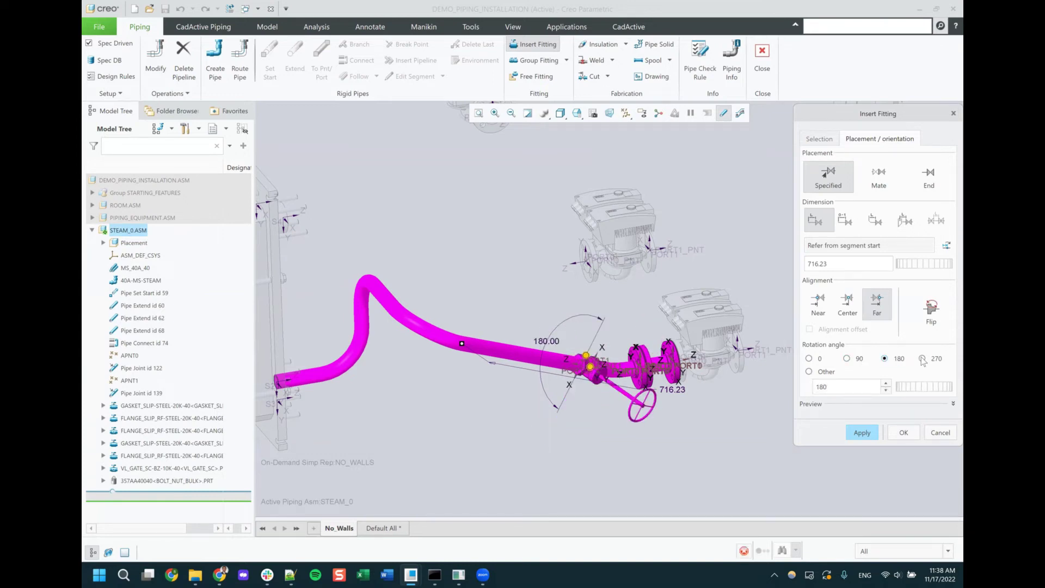
click(922, 358)
click(847, 358)
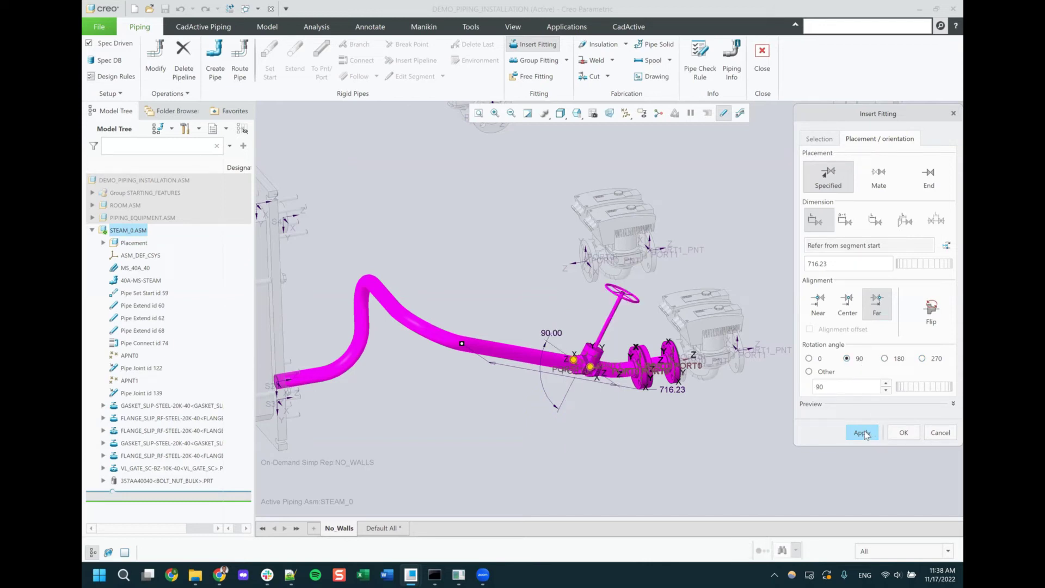
click(862, 432)
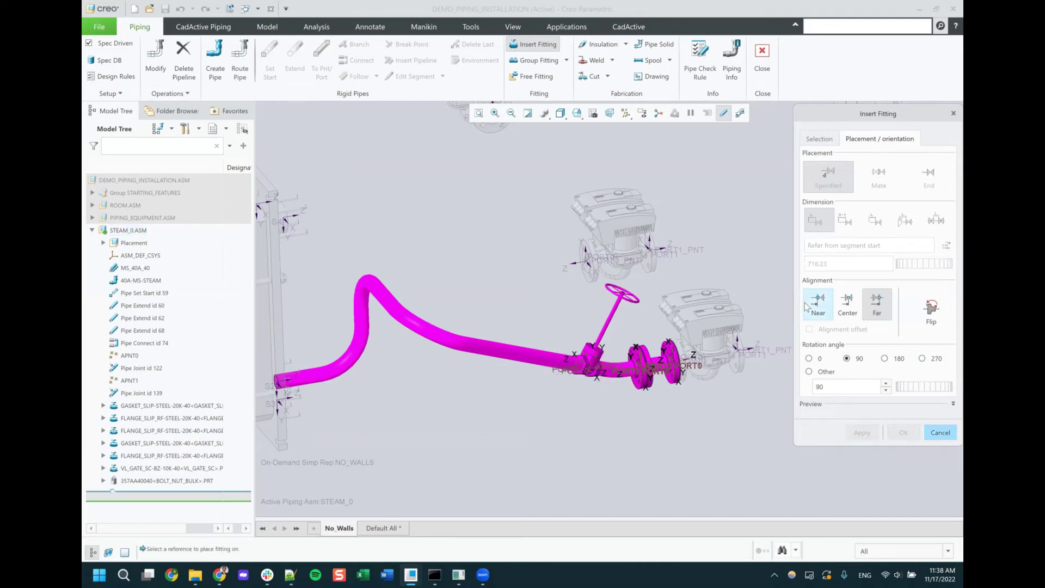
- Insert a BRAN branch fitting with branch size 15A upstream of the gate valve, about 332 from the segment start with Center alignment
middle_drag(517, 351, 499, 326)
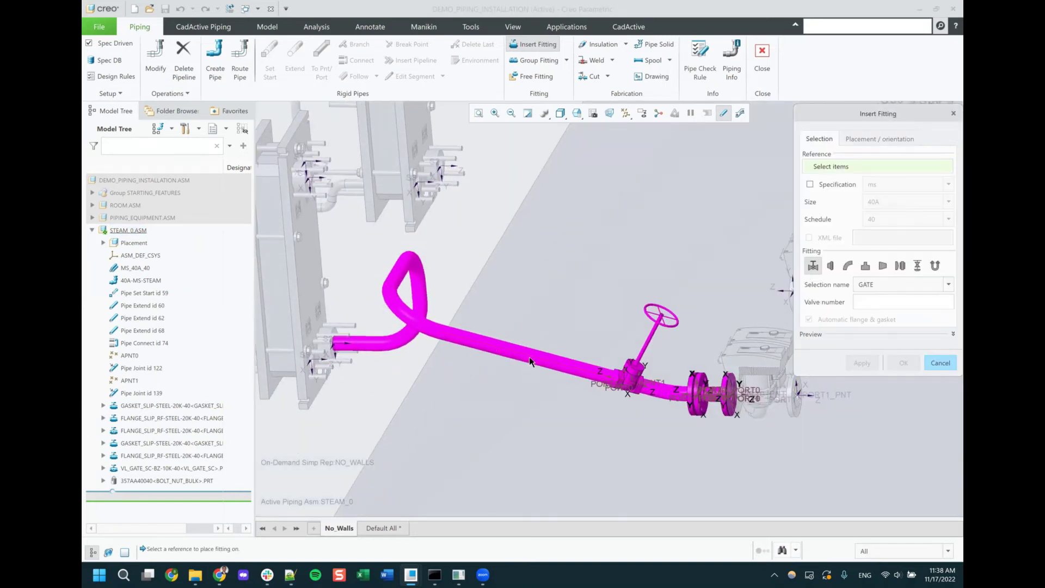
click(866, 267)
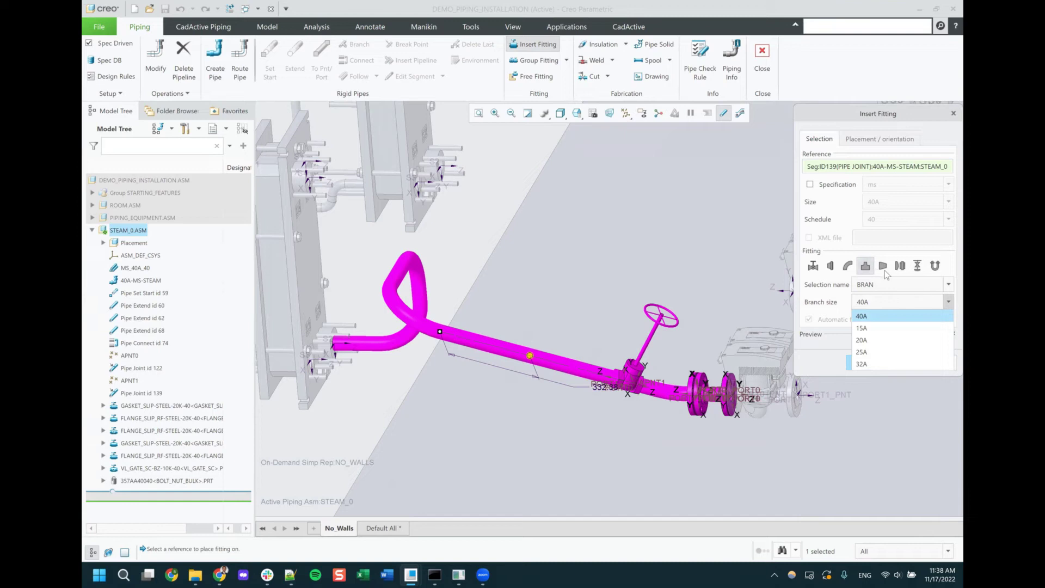
click(892, 332)
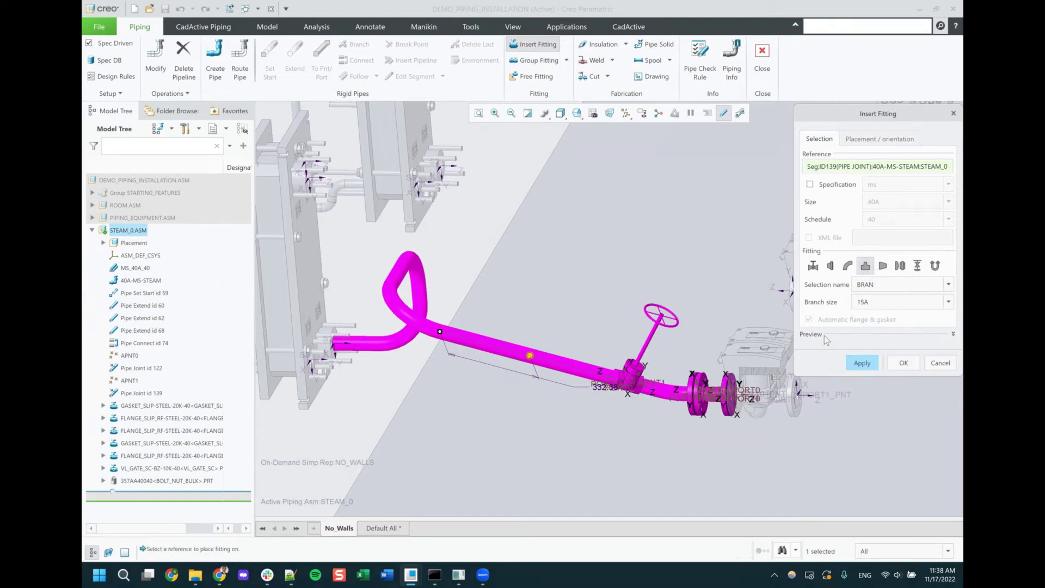
click(875, 138)
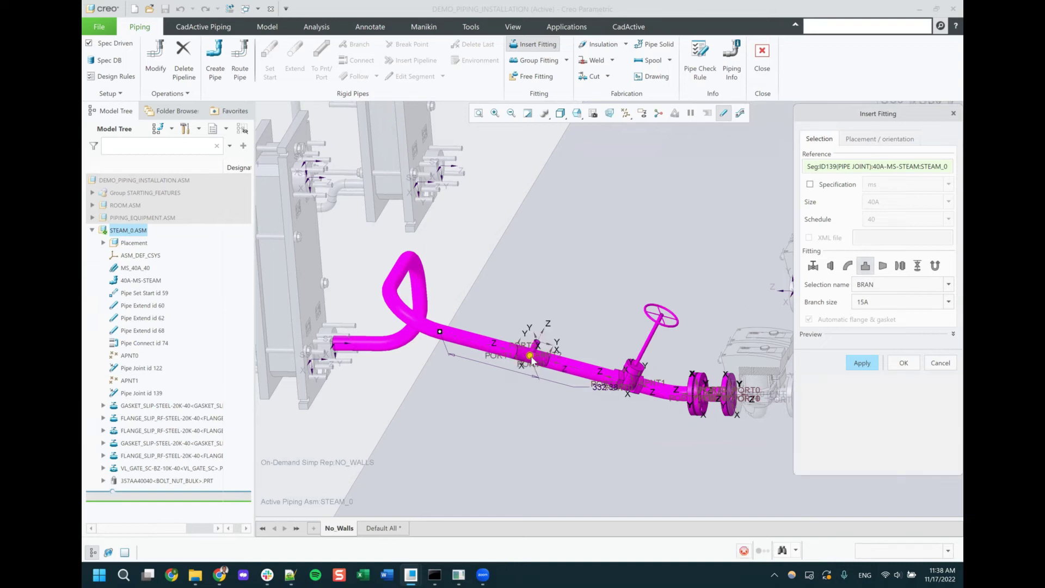
click(822, 140)
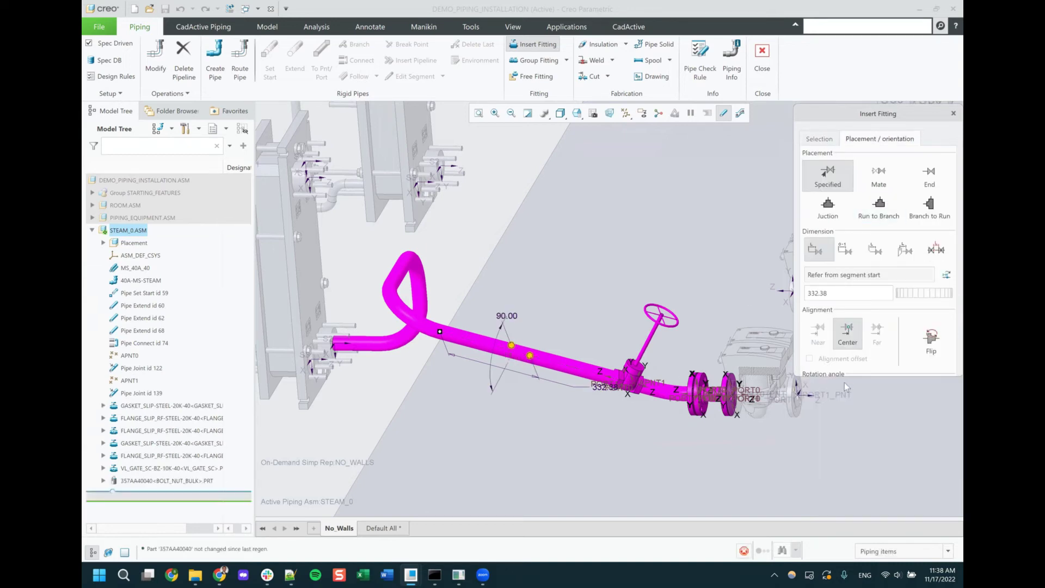
click(863, 364)
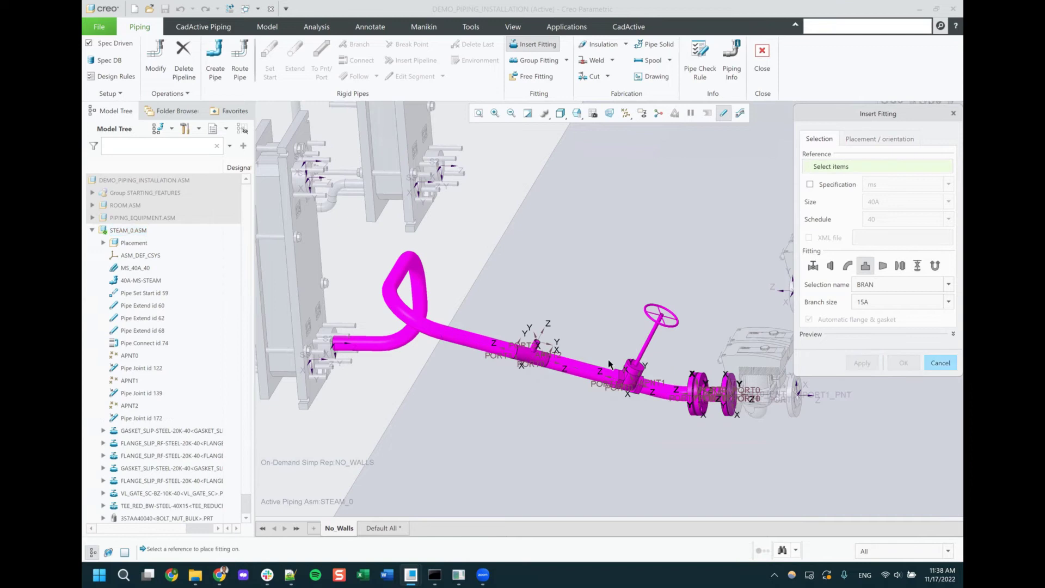
- Insert a CLIP support on the pipe just upstream of the branch fitting, about 244 from the segment start
mouse_move(514, 351)
middle_down()
mouse_move(537, 333)
mouse_move(473, 337)
mouse_move(473, 349)
mouse_move(530, 348)
mouse_move(657, 407)
middle_up()
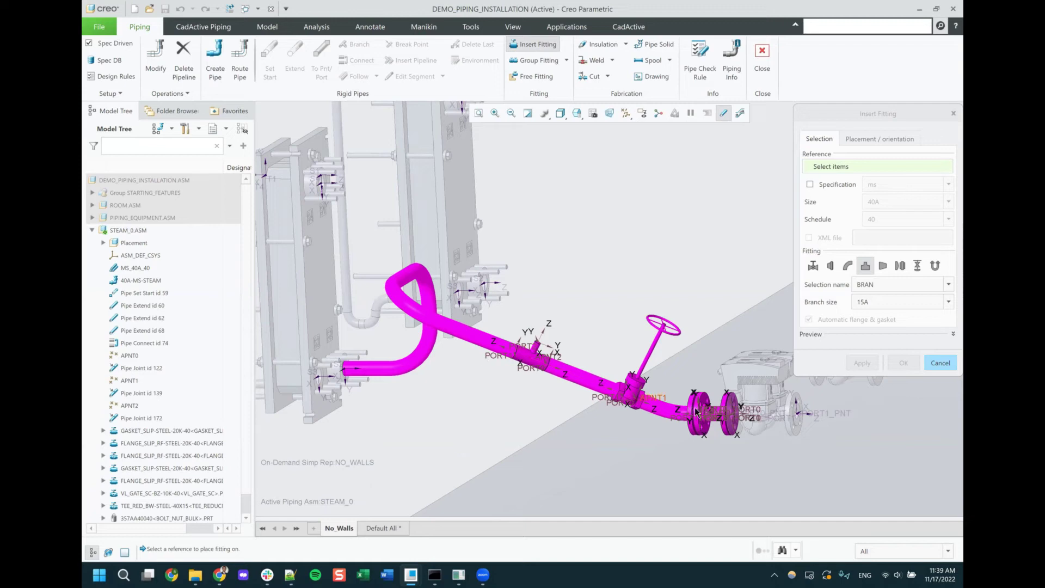
scroll(527, 361, down, 3)
middle_drag(528, 358, 610, 304)
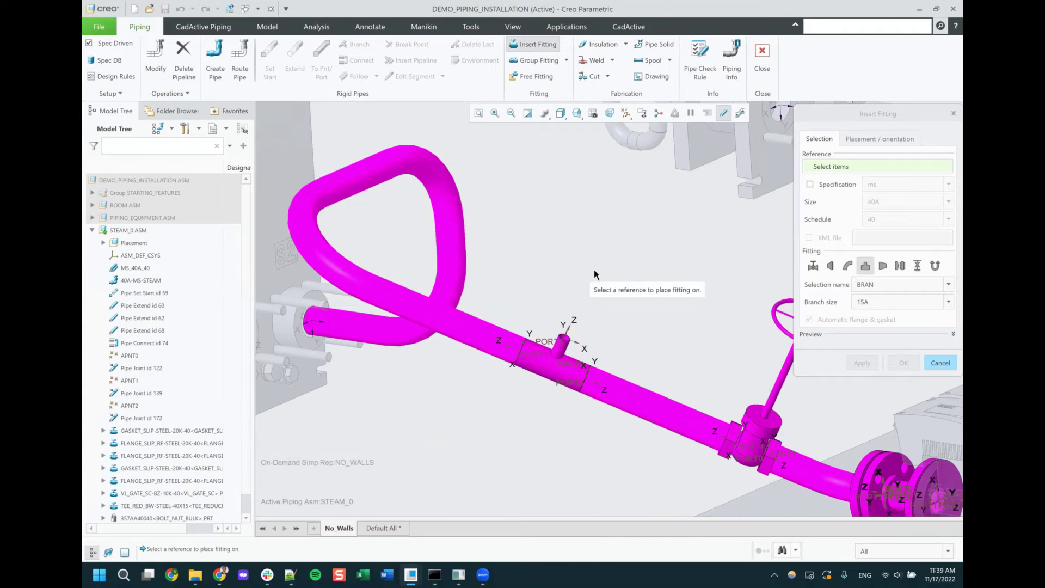
click(934, 266)
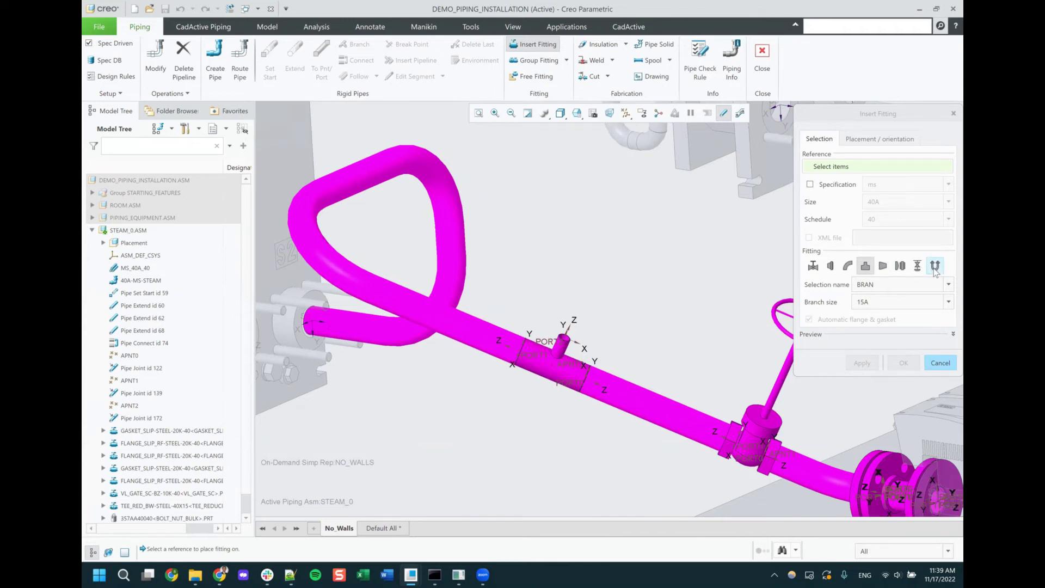
click(500, 345)
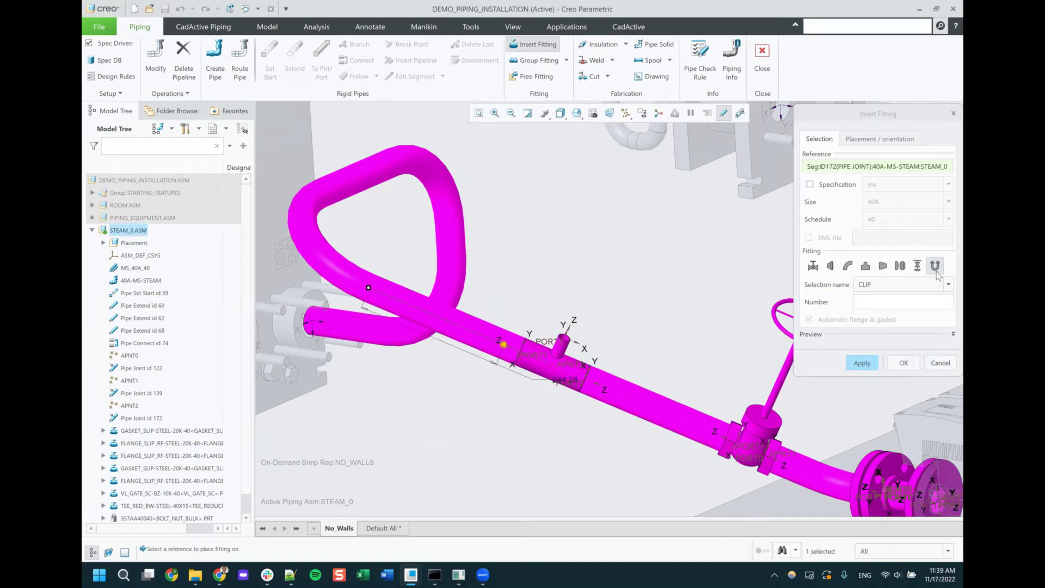
click(949, 284)
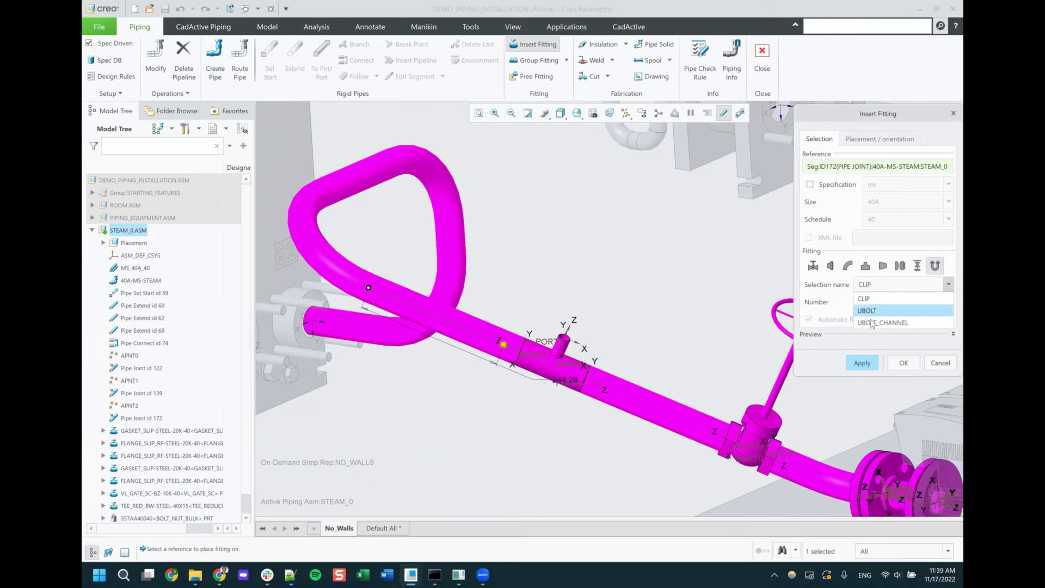
click(942, 294)
click(863, 361)
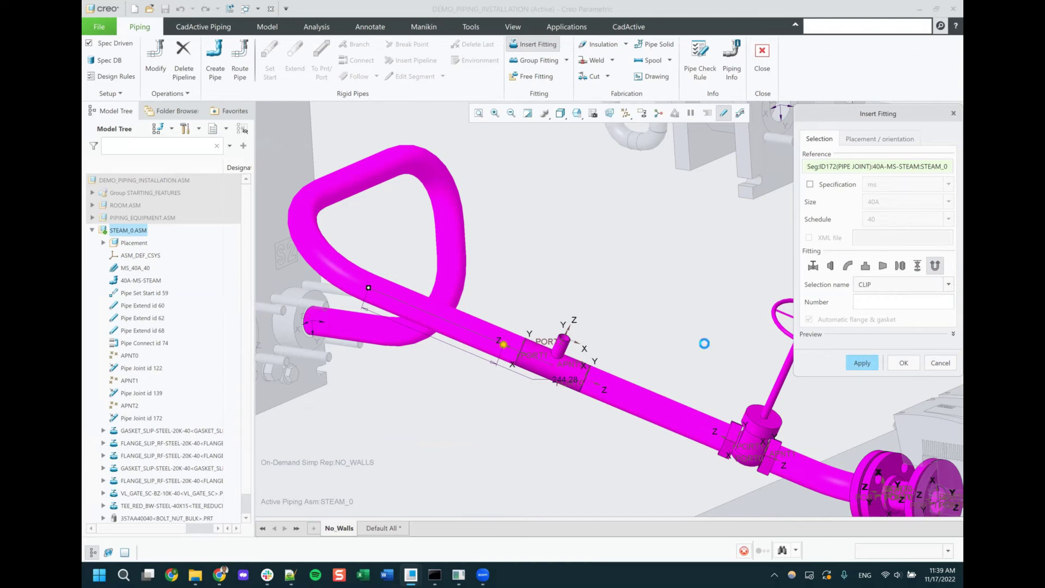
mouse_move(482, 325)
middle_down()
mouse_move(477, 337)
mouse_move(500, 321)
middle_up()
scroll(477, 338, up, 8)
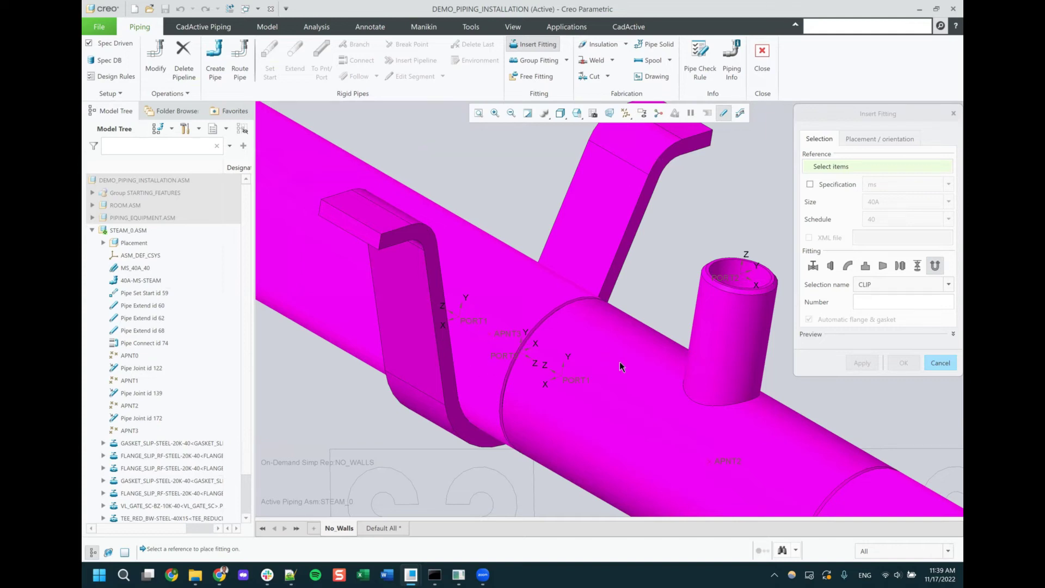
- Place a CRED reducer with new size 15A upstream of the clip, about 111 from the segment start with Near alignment, and flip its direction
scroll(619, 362, up, 10)
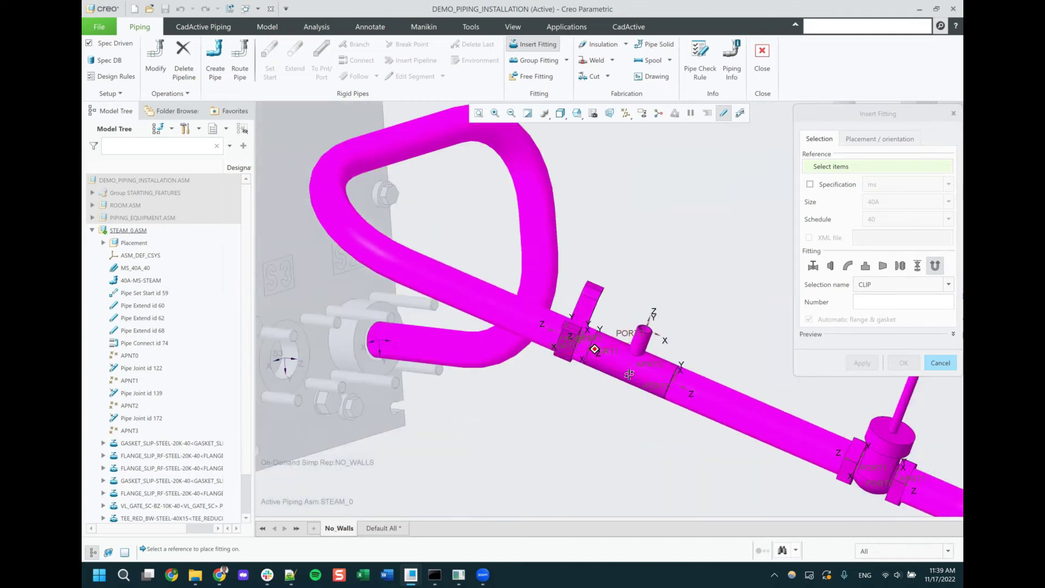
middle_drag(630, 374, 594, 331)
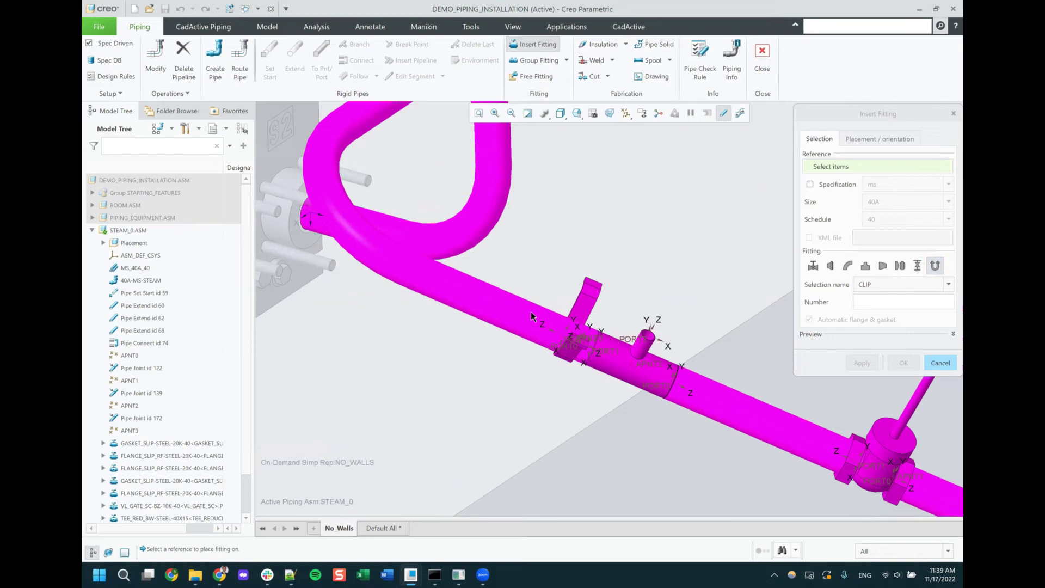
click(882, 265)
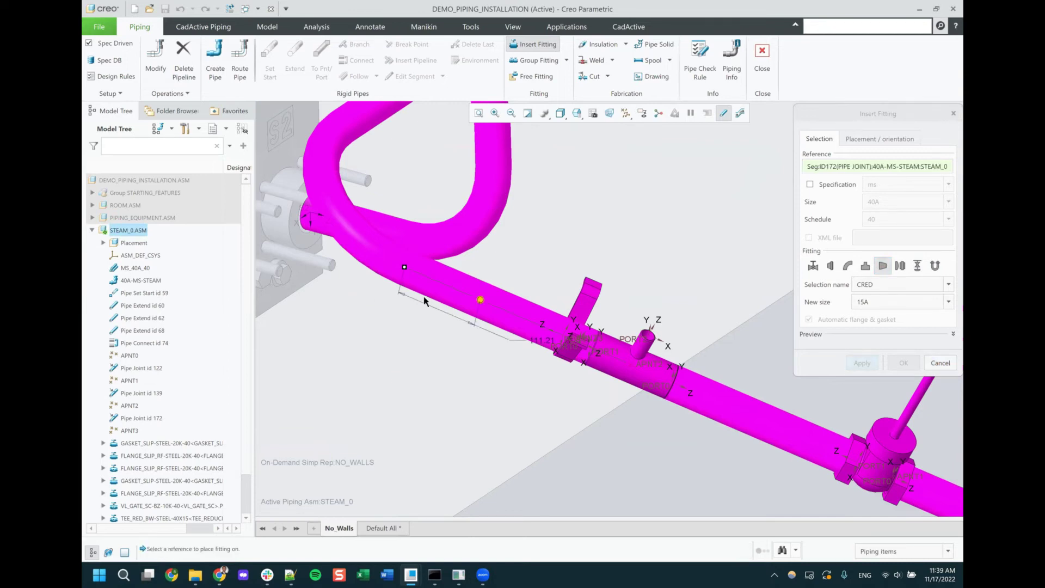
scroll(425, 299, up, 4)
middle_drag(490, 344, 550, 337)
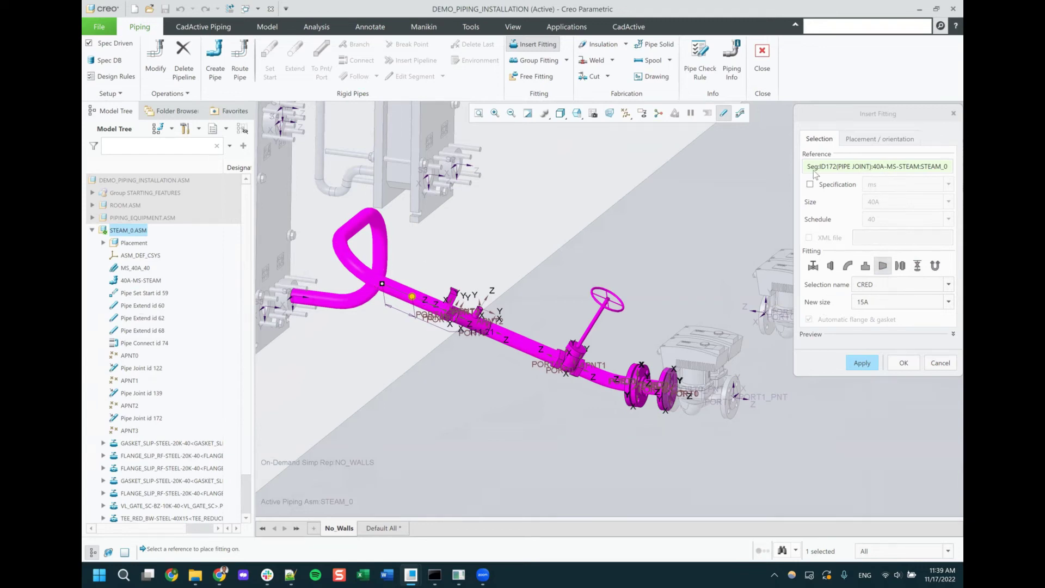
click(860, 137)
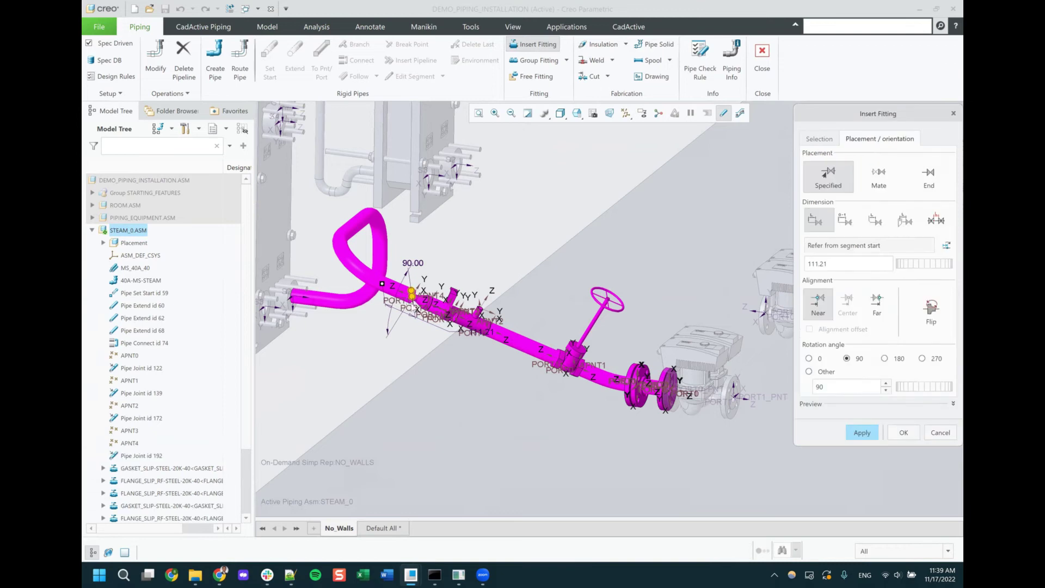
scroll(420, 300, down, 5)
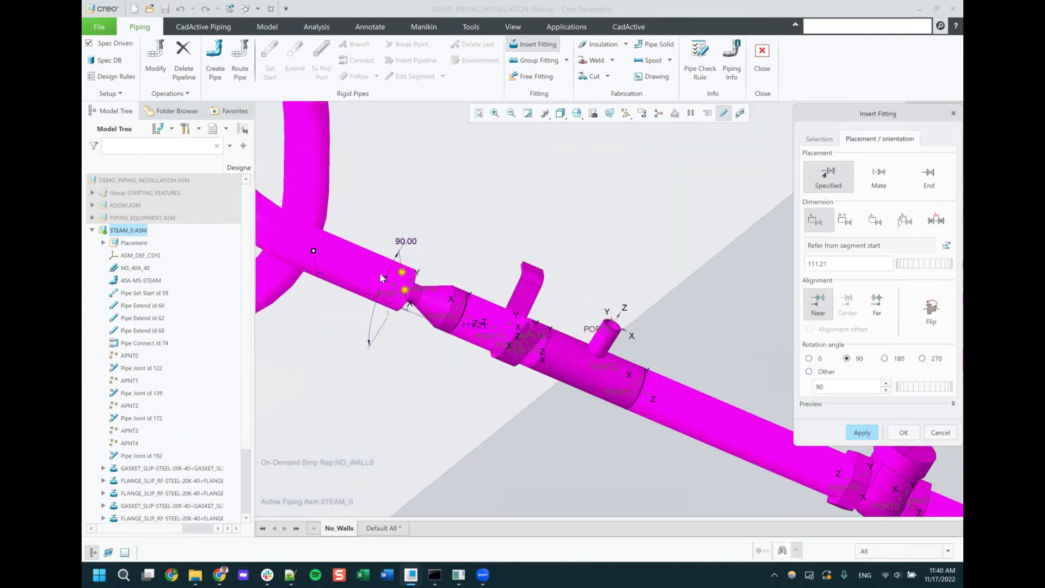
click(932, 312)
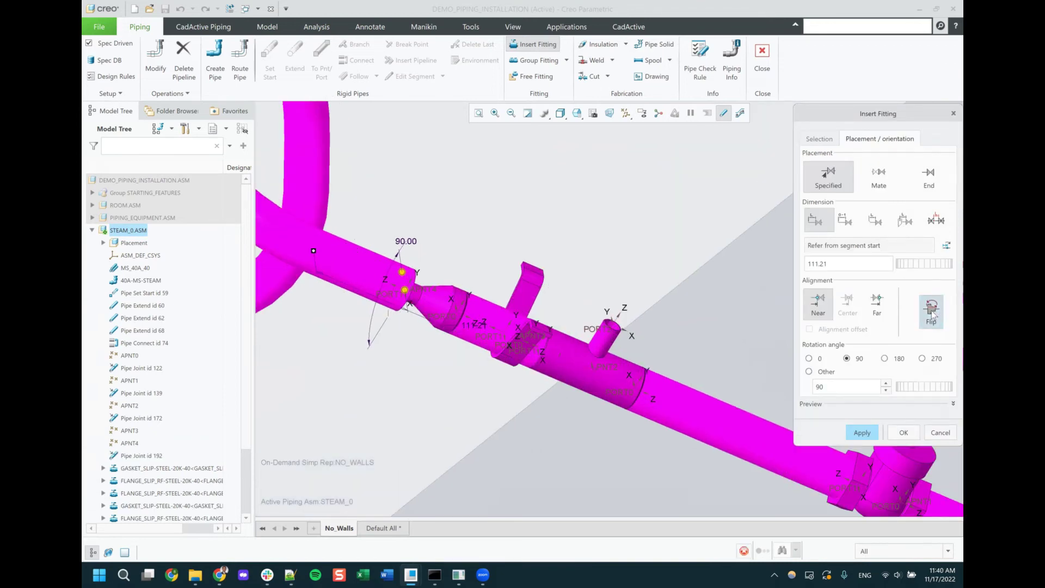
- Hide the coordinate systems in the display and apply the 15A reducer
scroll(362, 202, down, 3)
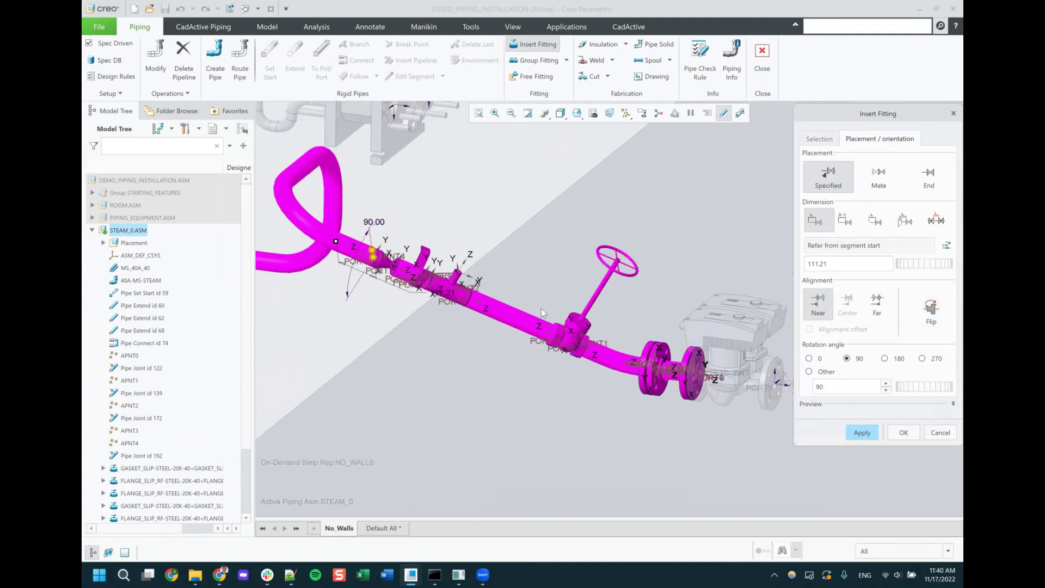
shift+middle_drag(461, 309, 402, 295)
click(626, 113)
click(593, 171)
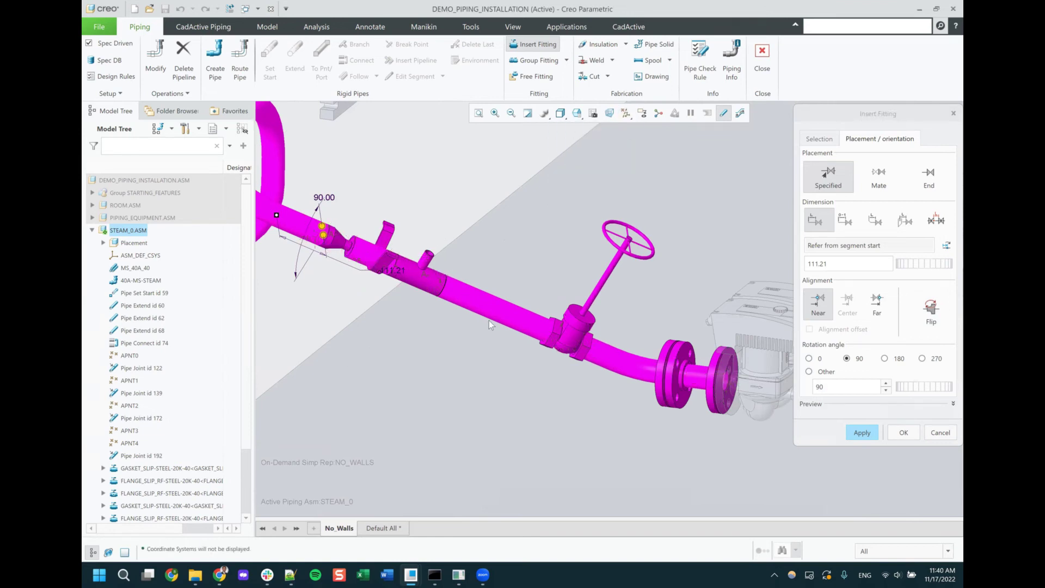
scroll(489, 321, up, 2)
shift+middle_drag(570, 349, 558, 338)
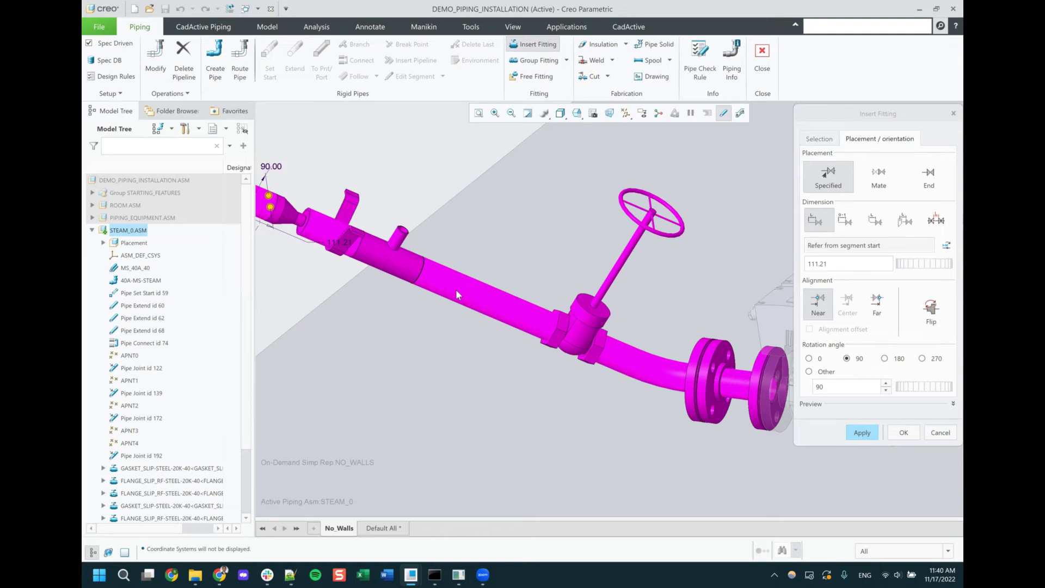
click(867, 434)
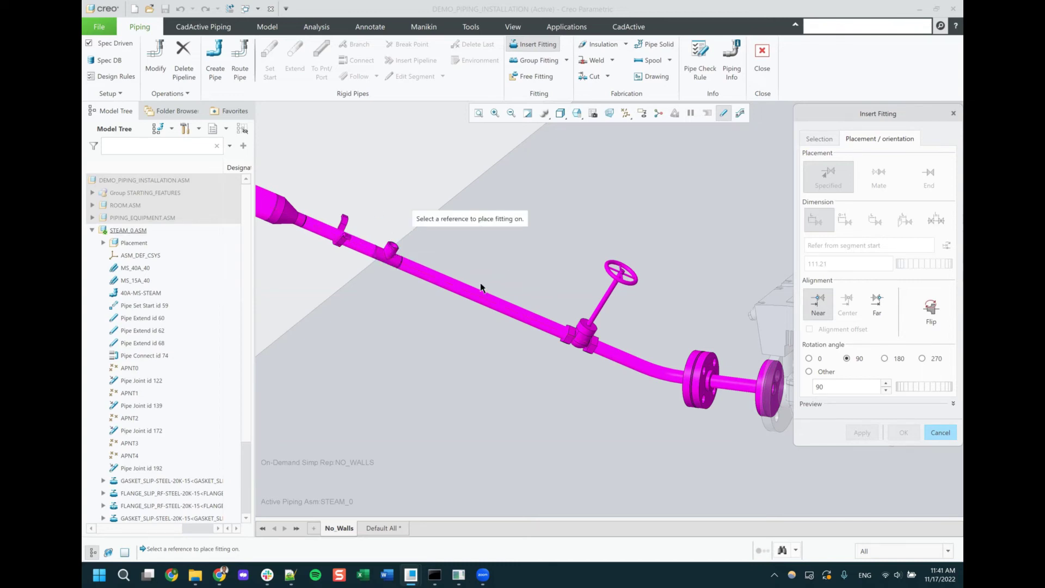
- Insert a CRED reducer with new size 40A between the branch fitting and gate valve, about 167 from the segment start, and finish inserting fittings
scroll(456, 286, down, 2)
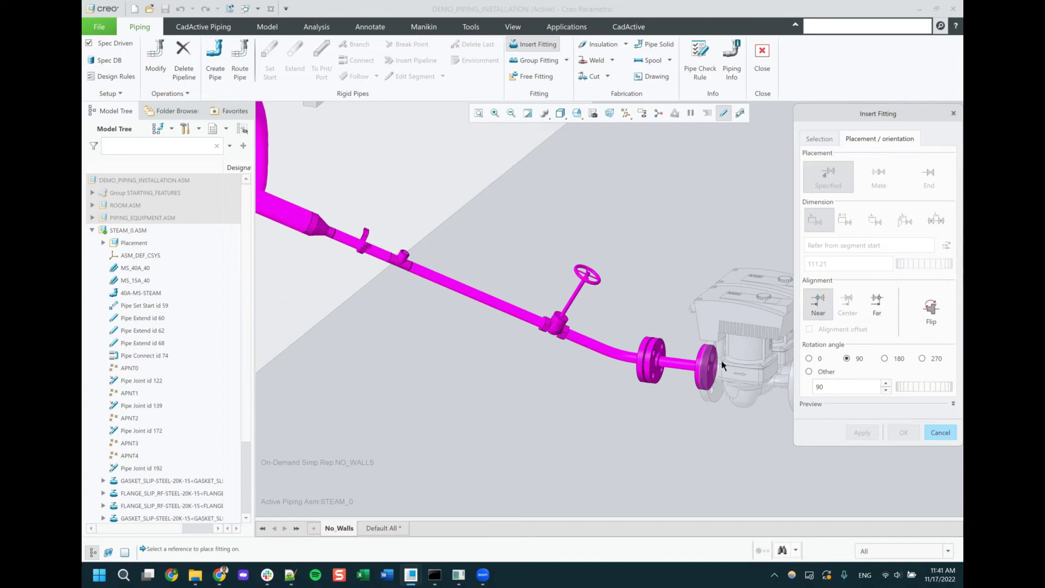
click(469, 289)
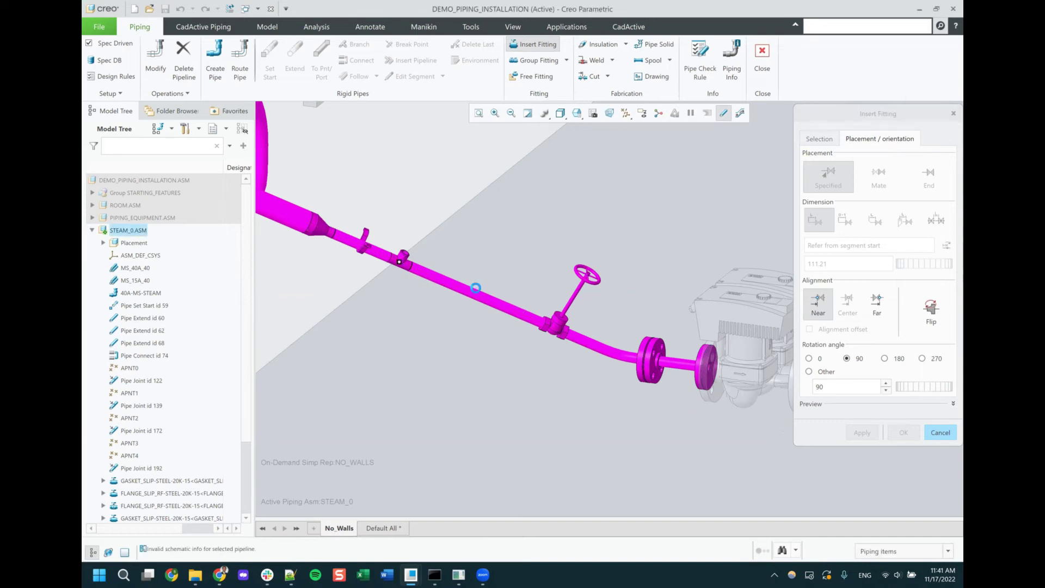
click(818, 137)
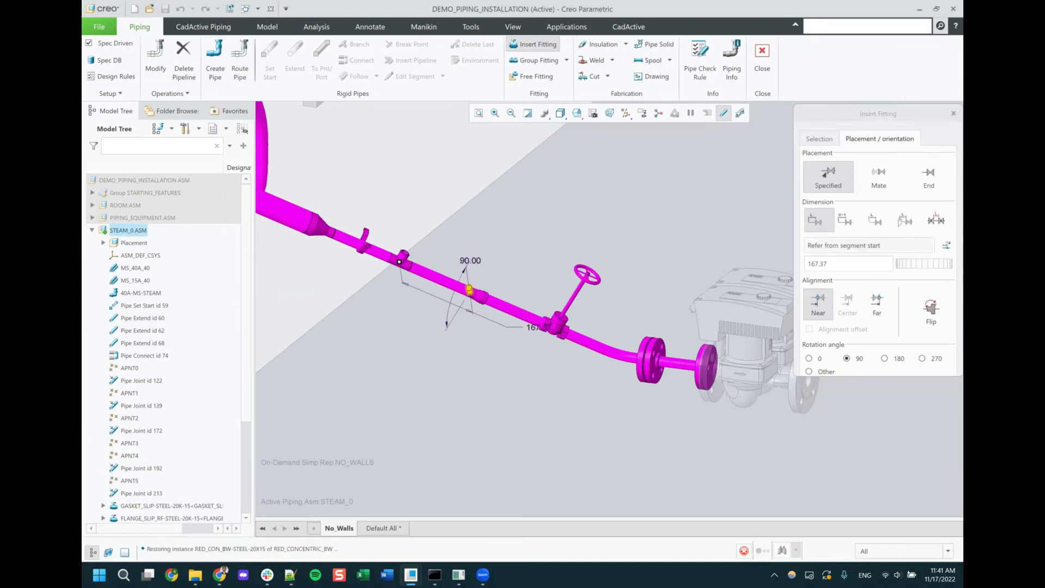
click(949, 303)
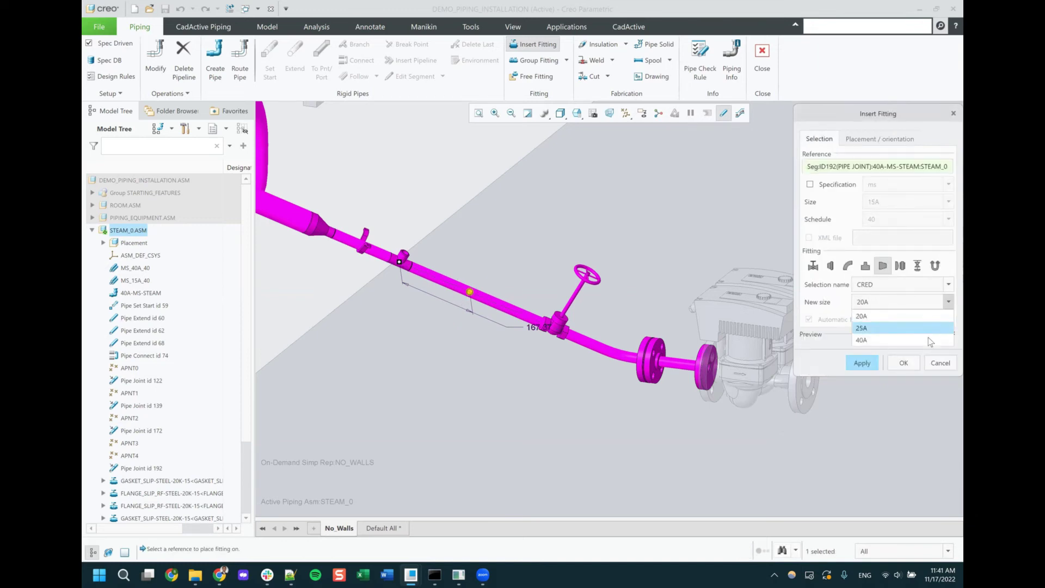
click(905, 341)
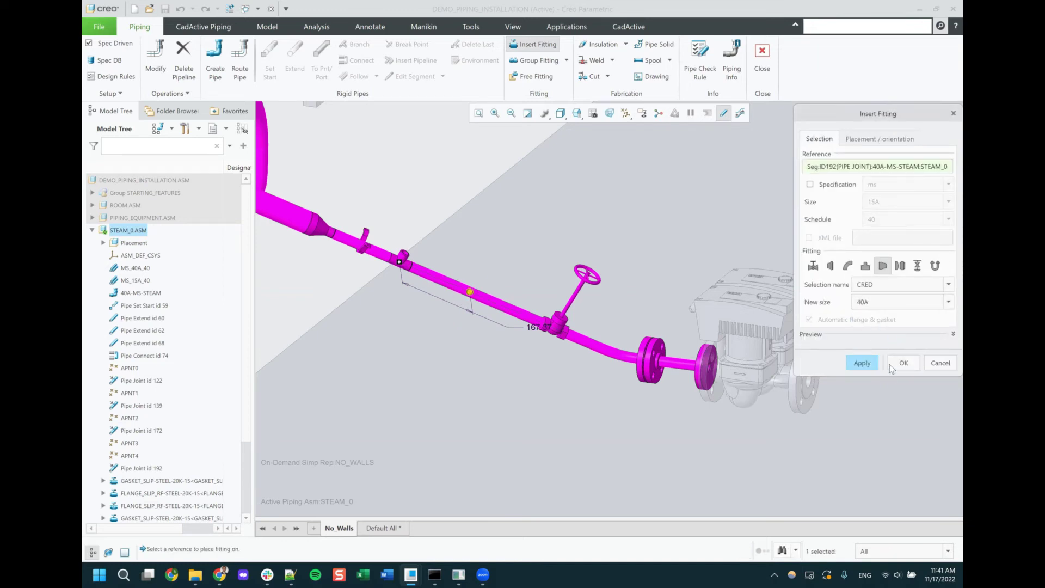
click(864, 363)
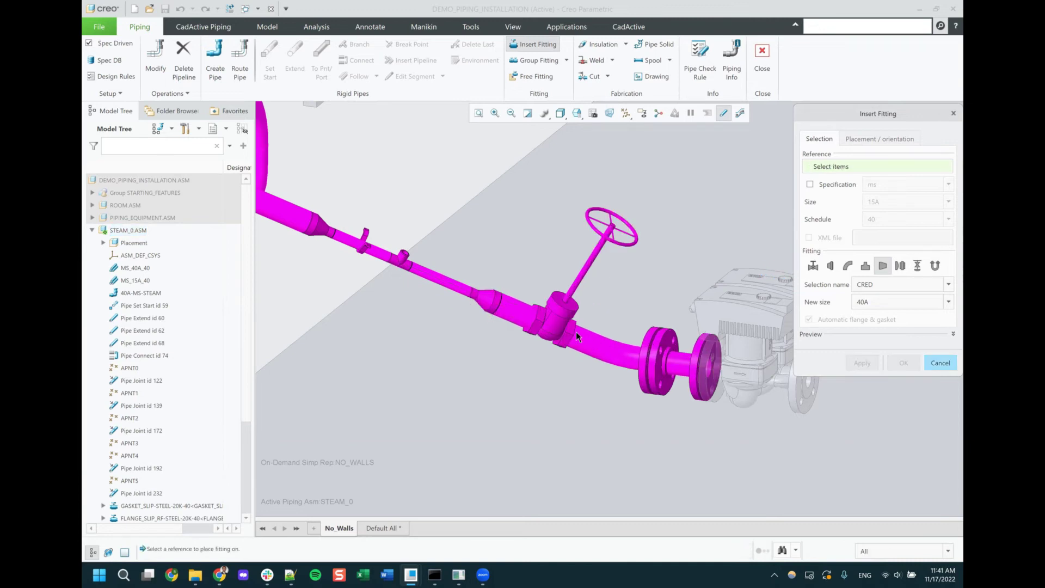
scroll(506, 302, up, 3)
mouse_move(486, 294)
middle_down()
mouse_move(470, 277)
mouse_move(474, 303)
middle_up()
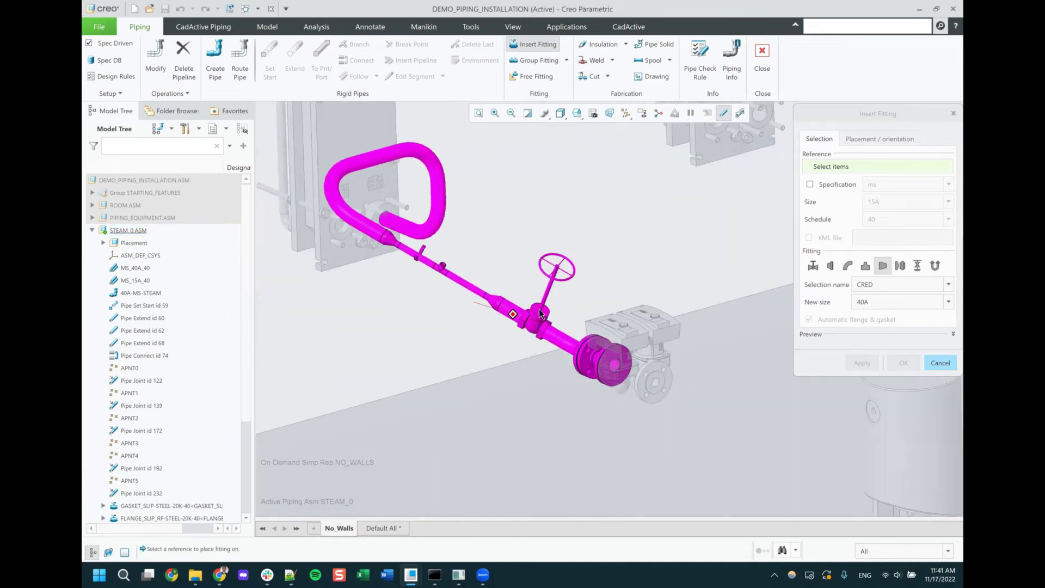
click(943, 363)
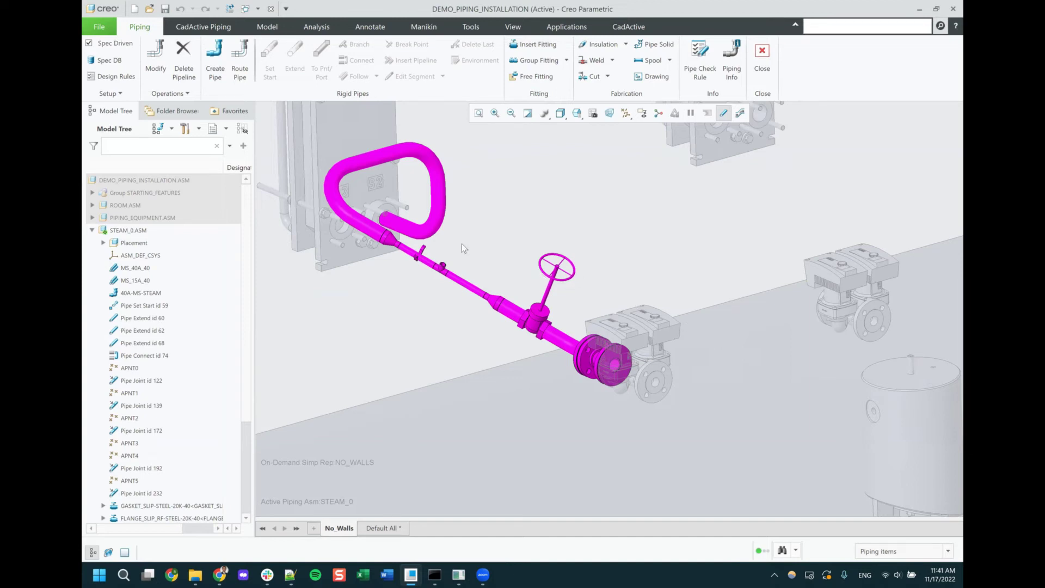
- Show the coordinate systems in the display around the fitted steam pipeline
scroll(445, 268, down, 4)
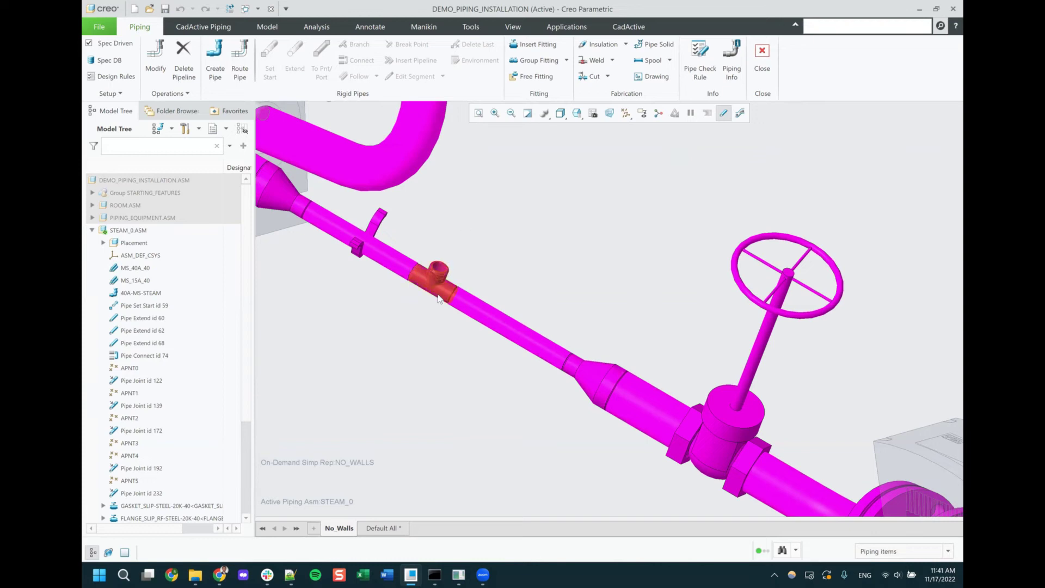
scroll(439, 298, up, 5)
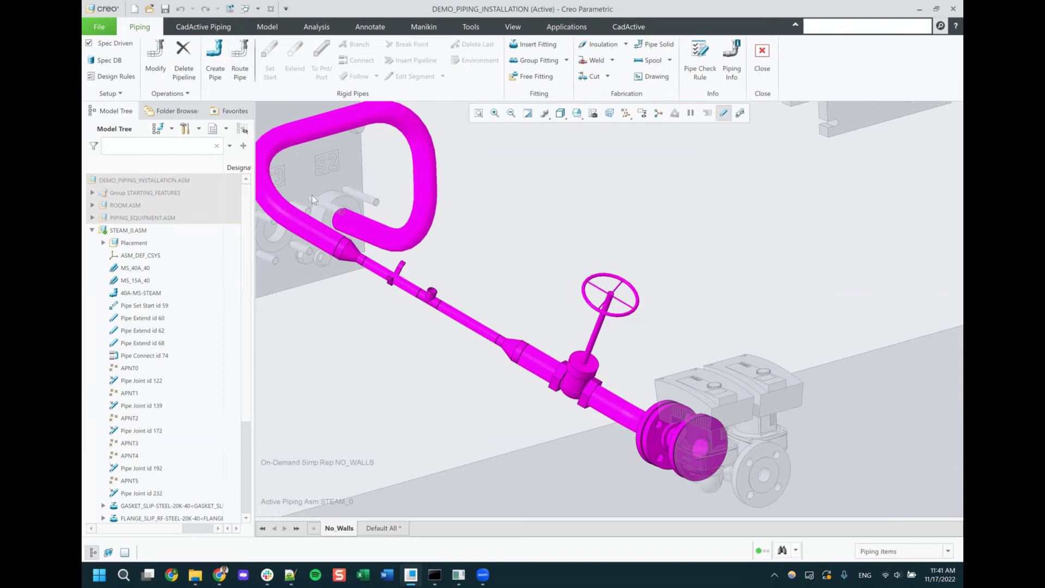
click(632, 117)
click(599, 171)
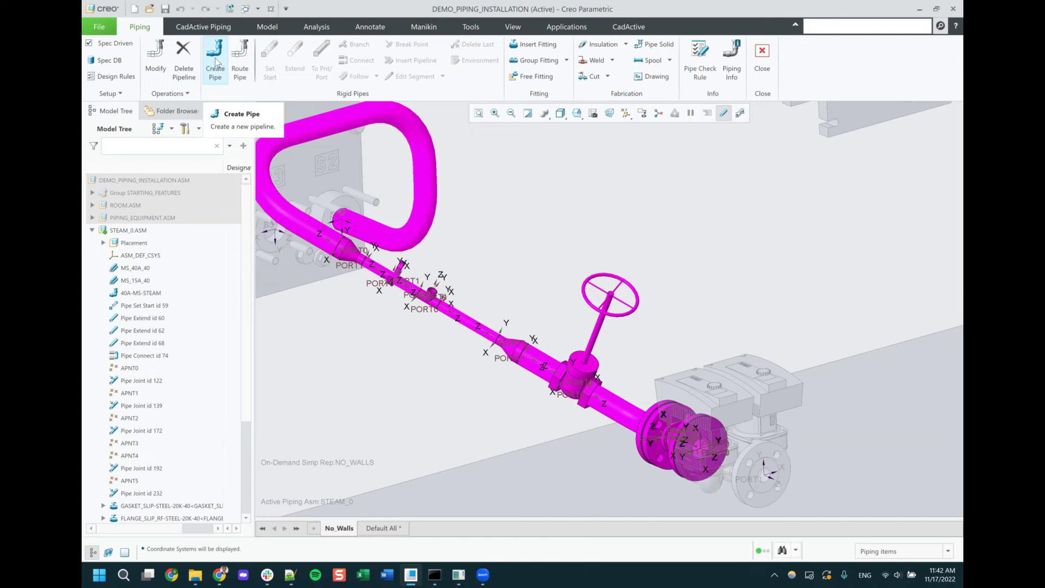
- Create an ms steam pipeline without the schematic XML file, with size 100A and schedule 40, in a new subassembly STEAM_1
click(216, 60)
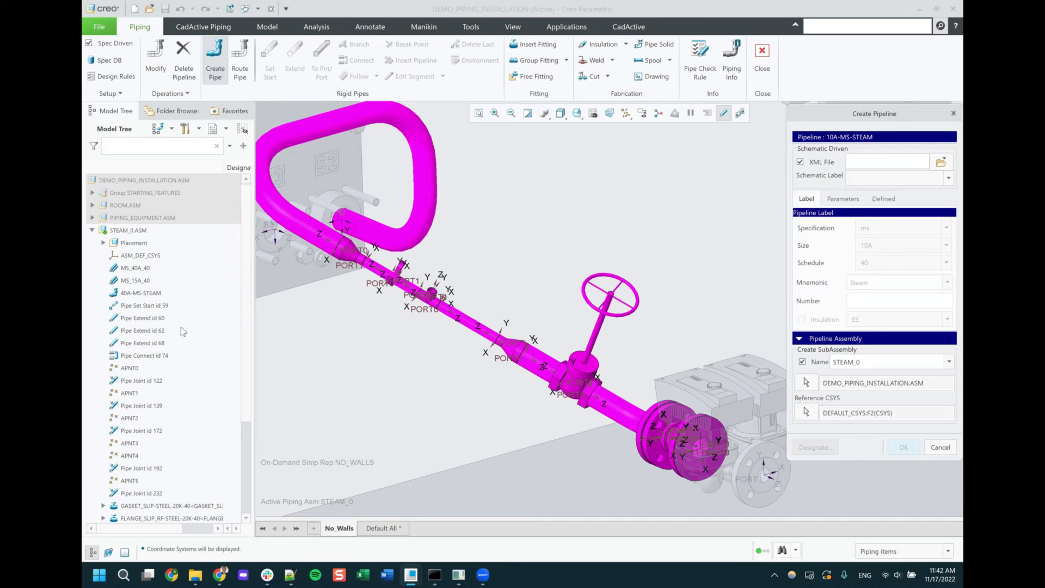
scroll(184, 332, down, 5)
click(800, 162)
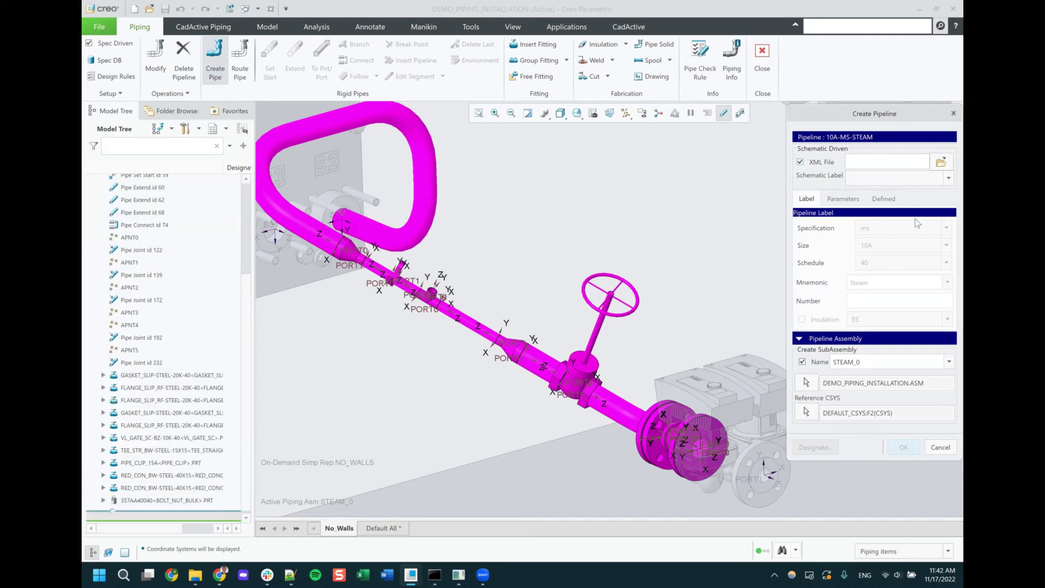
click(947, 245)
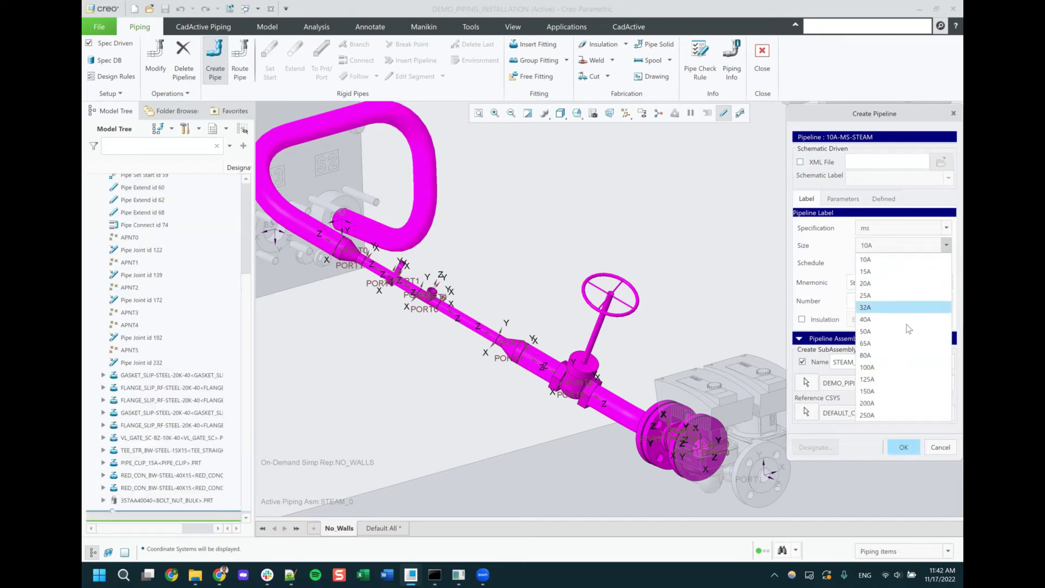
click(895, 371)
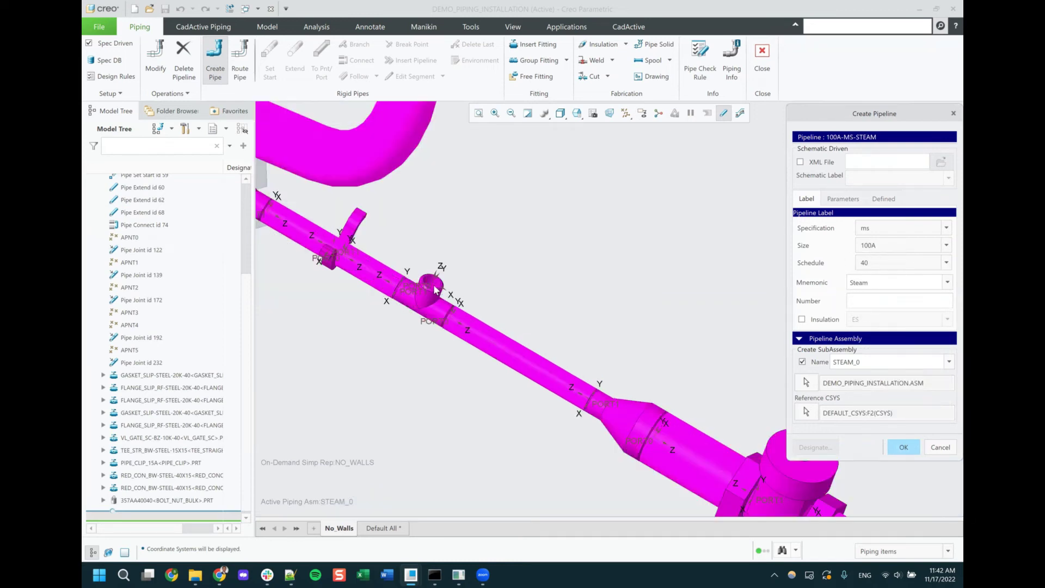
scroll(433, 292, up, 5)
scroll(427, 351, down, 4)
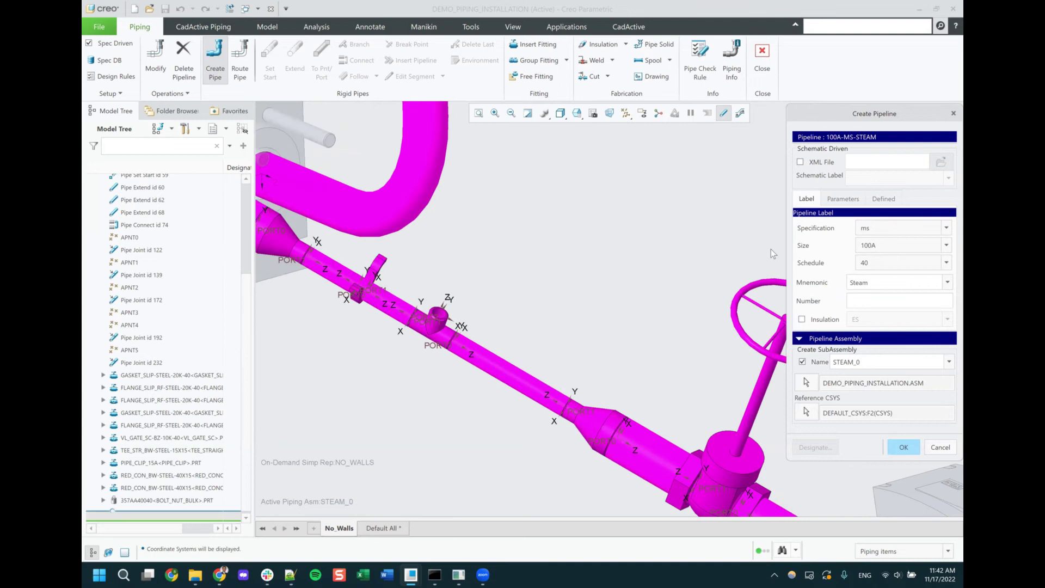
click(897, 364)
text(1)
click(904, 447)
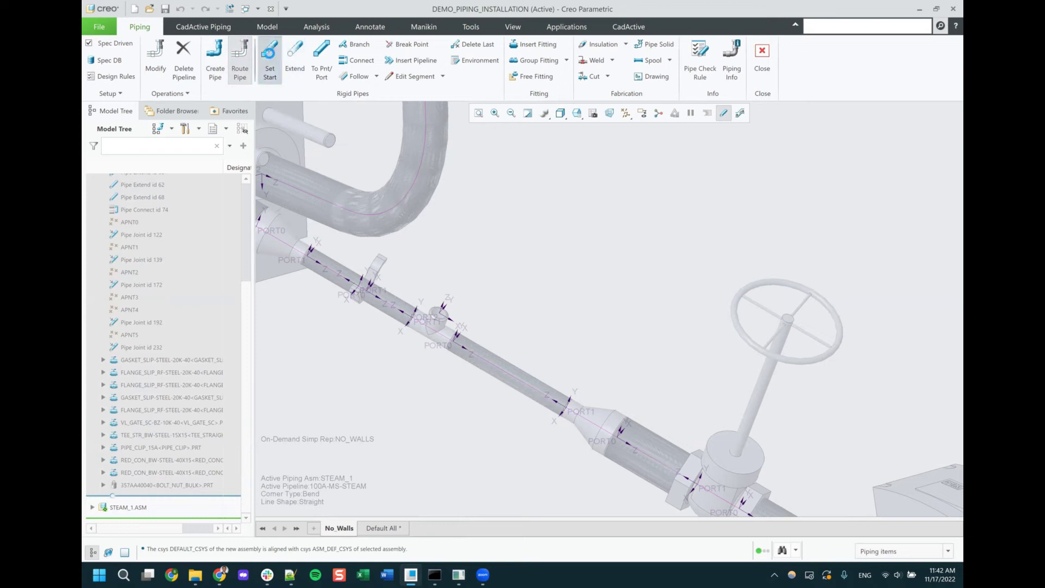
- Set the start of the new pipeline at the open branch port PORT2 of the straight tee
click(270, 60)
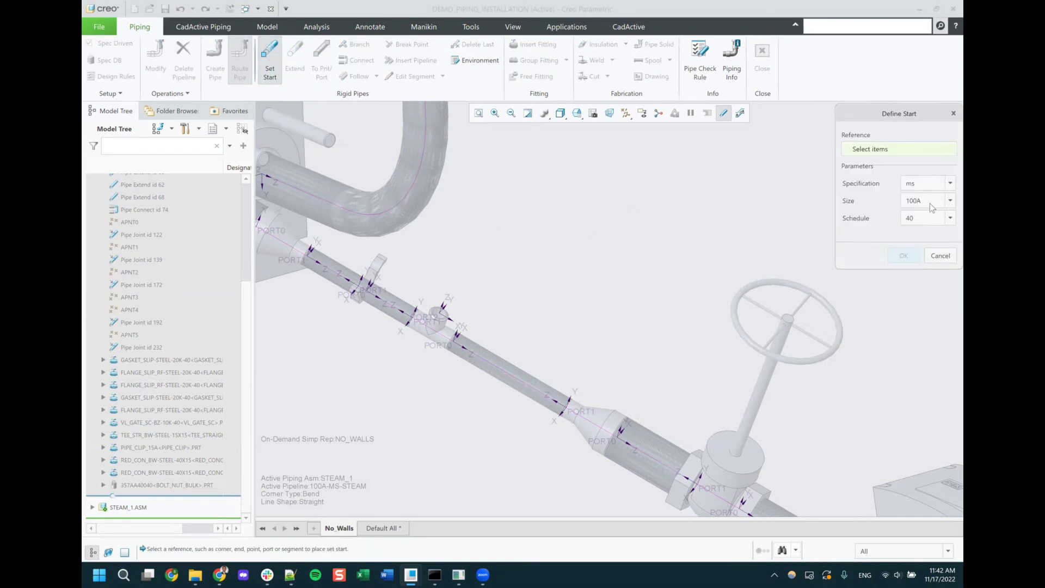
click(433, 317)
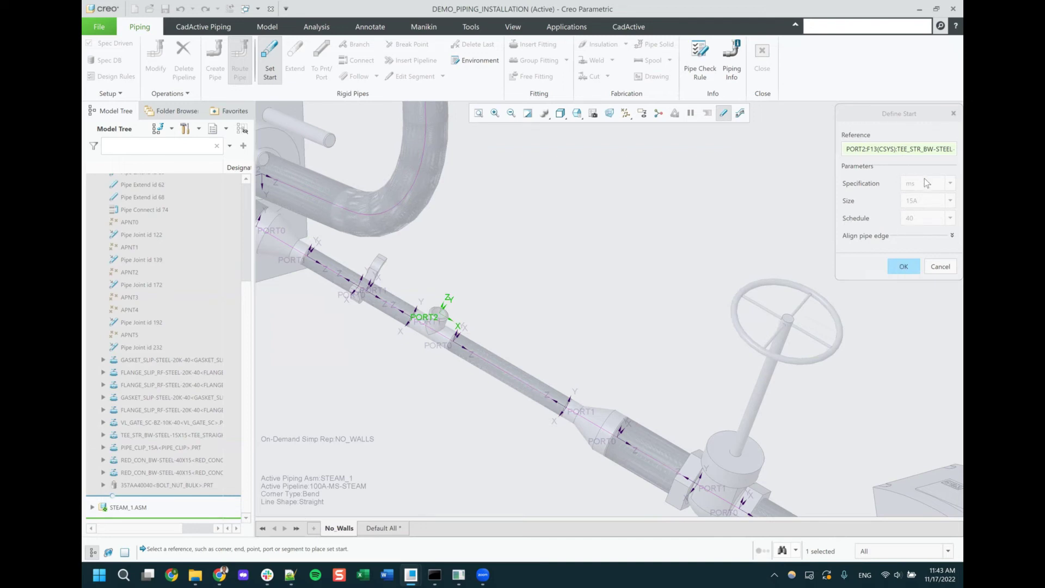
click(904, 266)
- Extend the branch pipe straight out of the tee by about 140 along its z axis
click(289, 64)
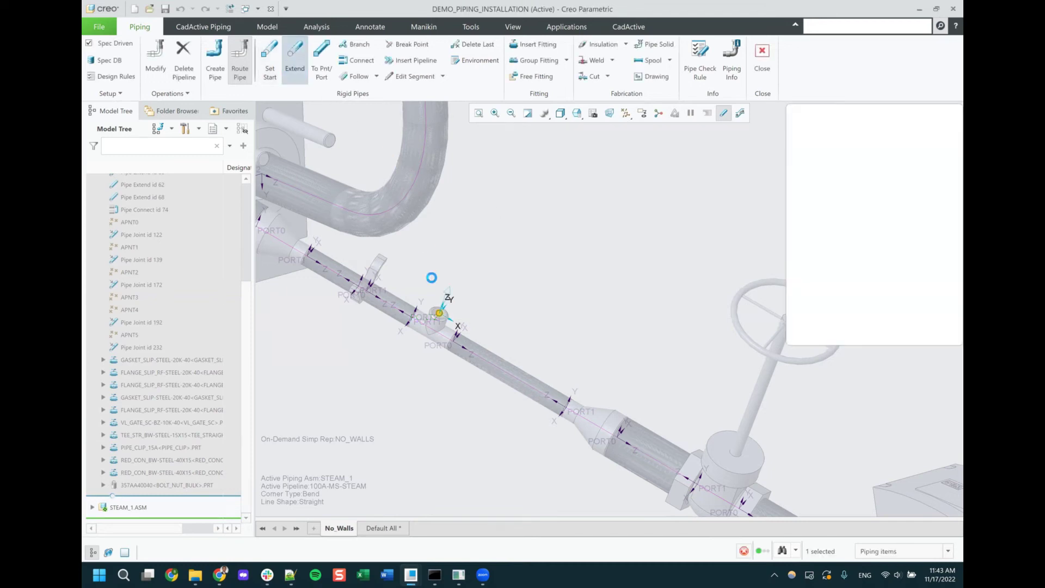
drag(442, 304, 483, 203)
scroll(489, 330, up, 3)
scroll(416, 273, down, 3)
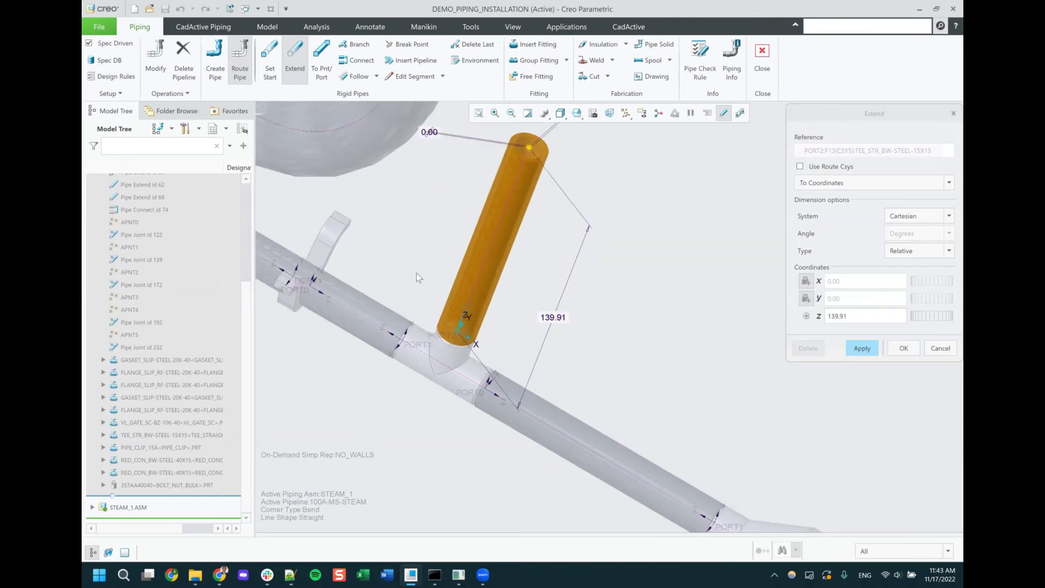
scroll(468, 272, up, 3)
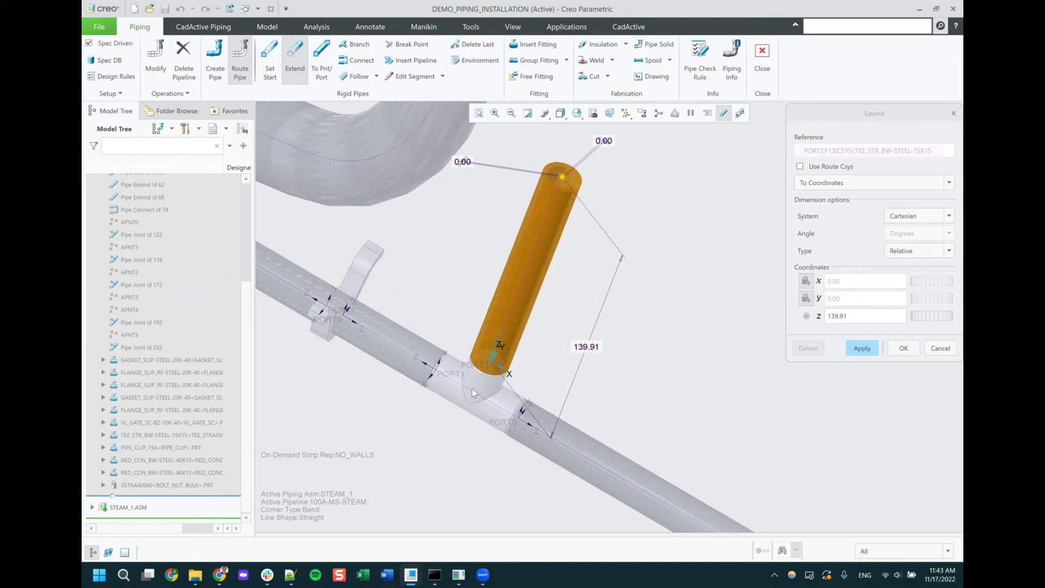
click(900, 350)
- Examine the new branch pipe, the fitted steam line and the surrounding panels, pumps and tanks
scroll(535, 321, up, 5)
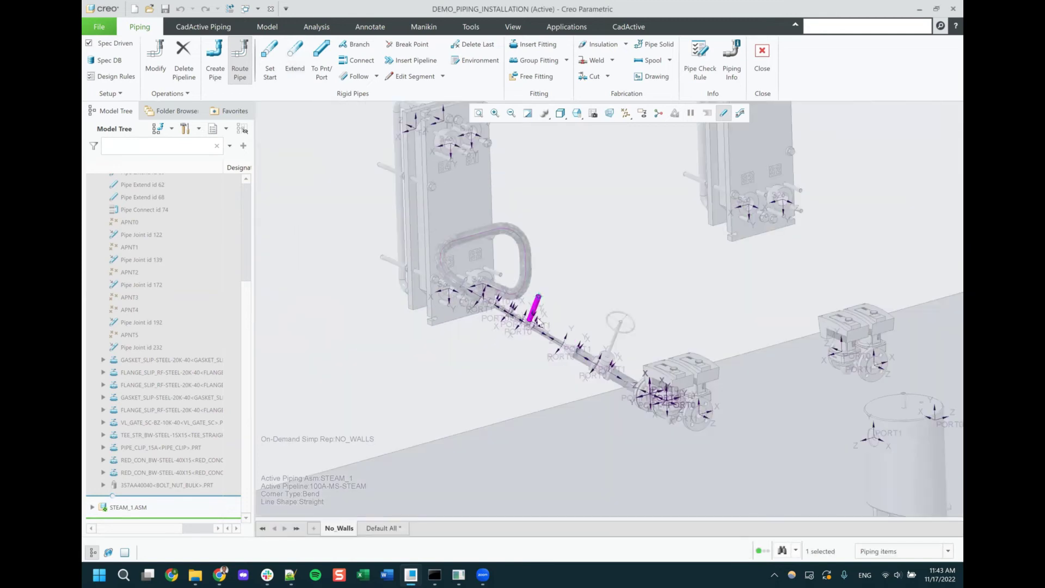
scroll(410, 354, up, 1)
scroll(570, 318, down, 1)
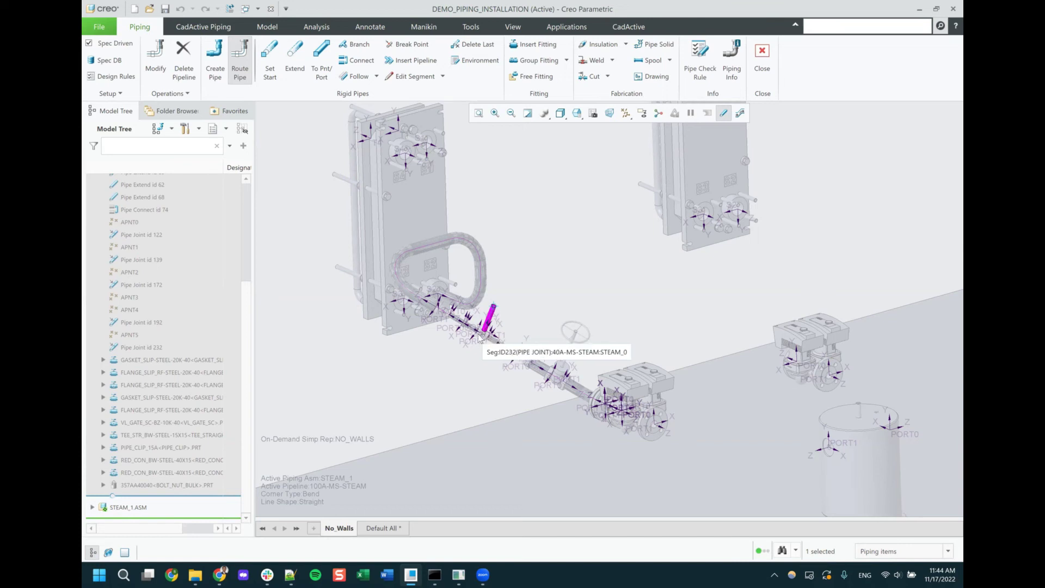
scroll(457, 329, up, 5)
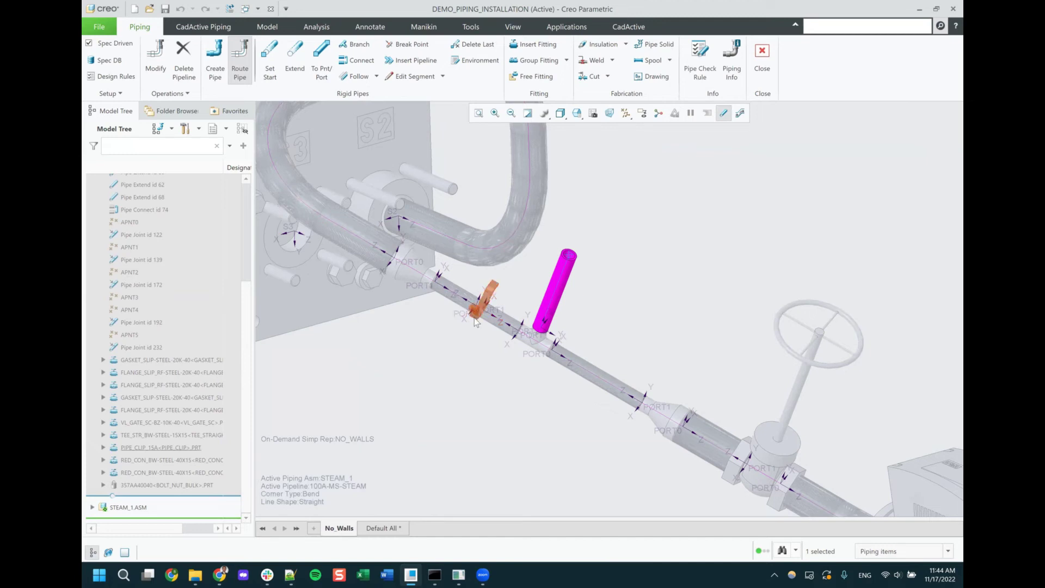
scroll(452, 341, down, 2)
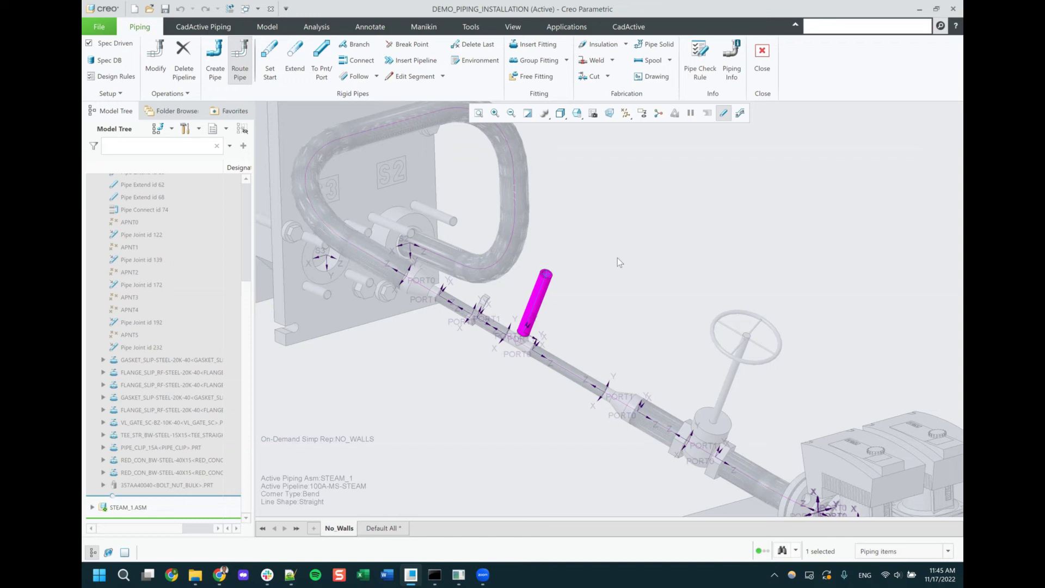
scroll(468, 311, down, 3)
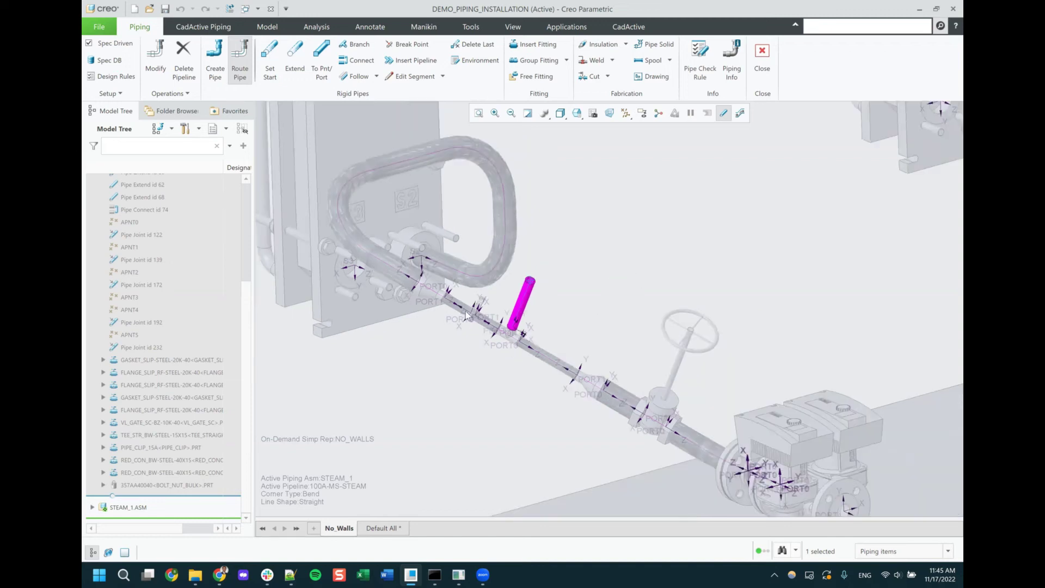
scroll(599, 360, down, 2)
scroll(609, 362, up, 1)
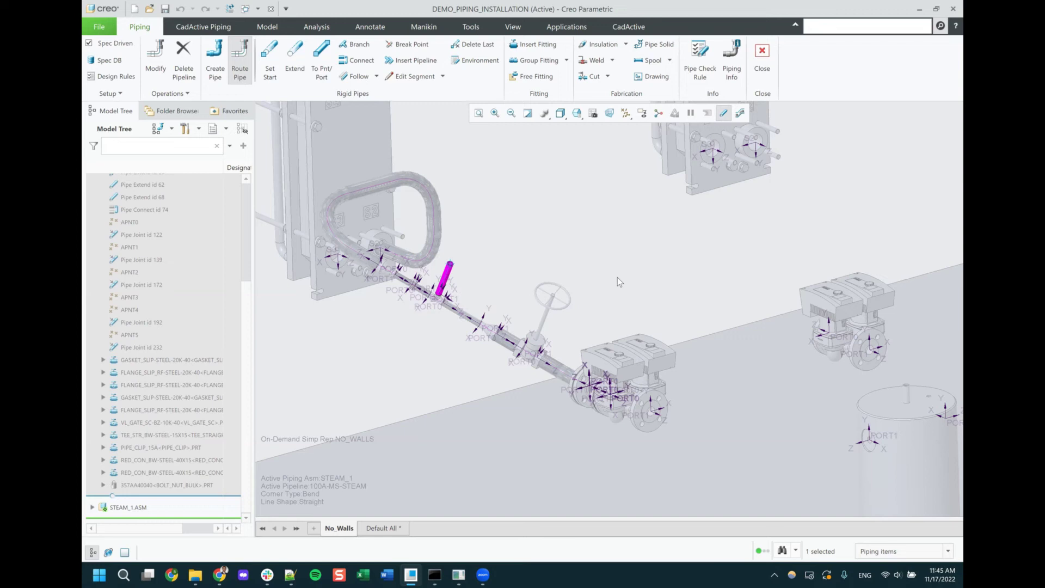
scroll(409, 346, down, 4)
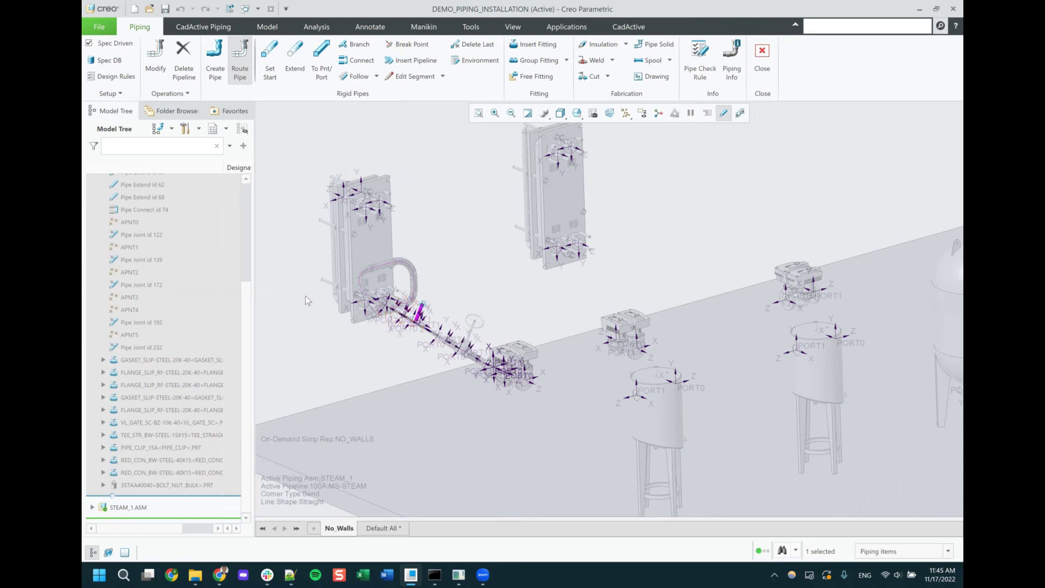
scroll(308, 300, up, 5)
scroll(504, 301, down, 3)
mouse_move(505, 301)
middle_down()
mouse_move(518, 267)
mouse_move(524, 318)
middle_up()
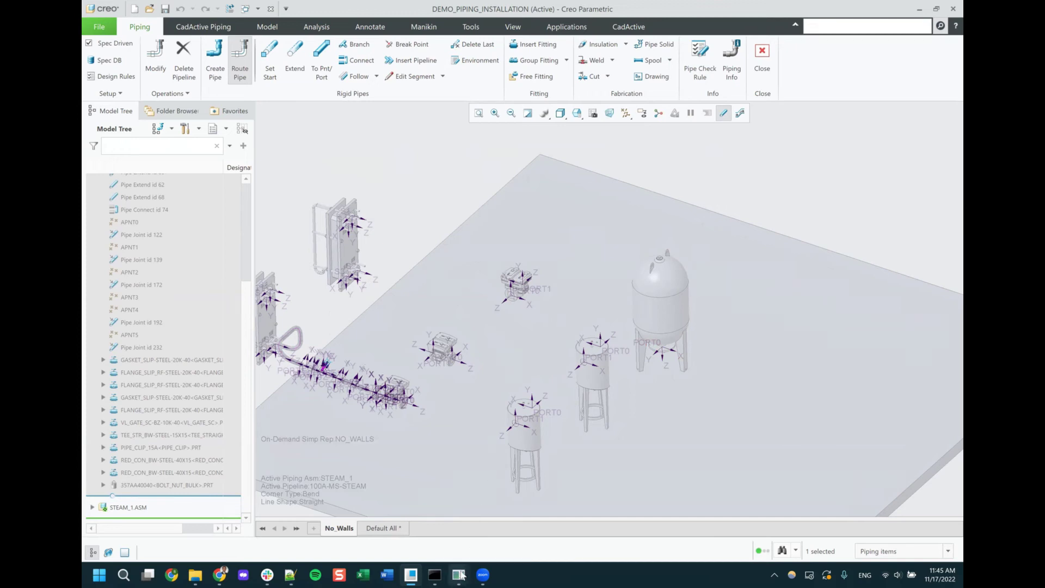
- Switch to Creo Schematics and examine the Piping Example diagram with its tanks, pumps, reducers and port panels
mouse_move(461, 574)
click(517, 512)
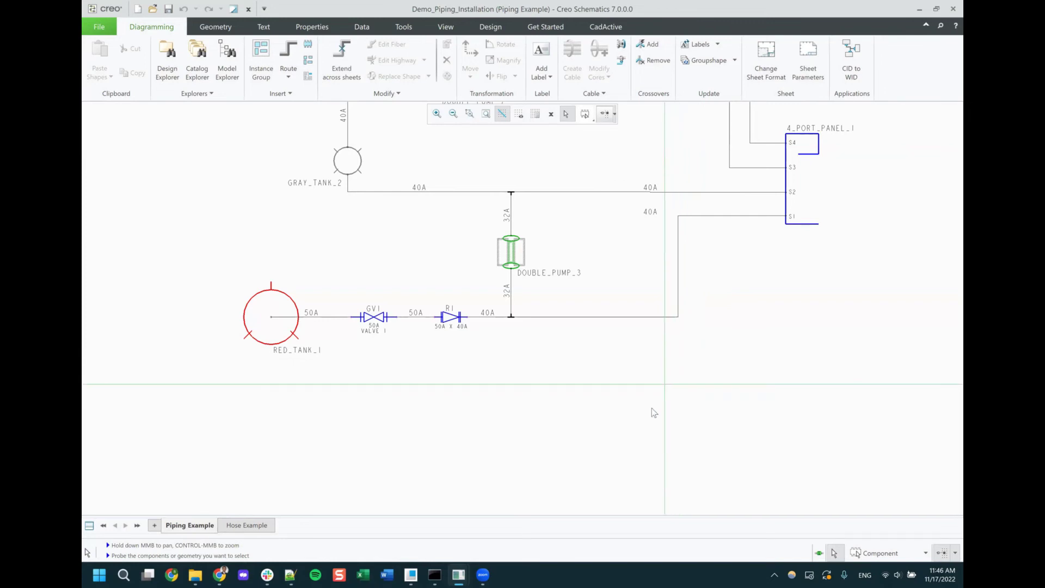
scroll(658, 400, up, 1)
scroll(628, 326, up, 1)
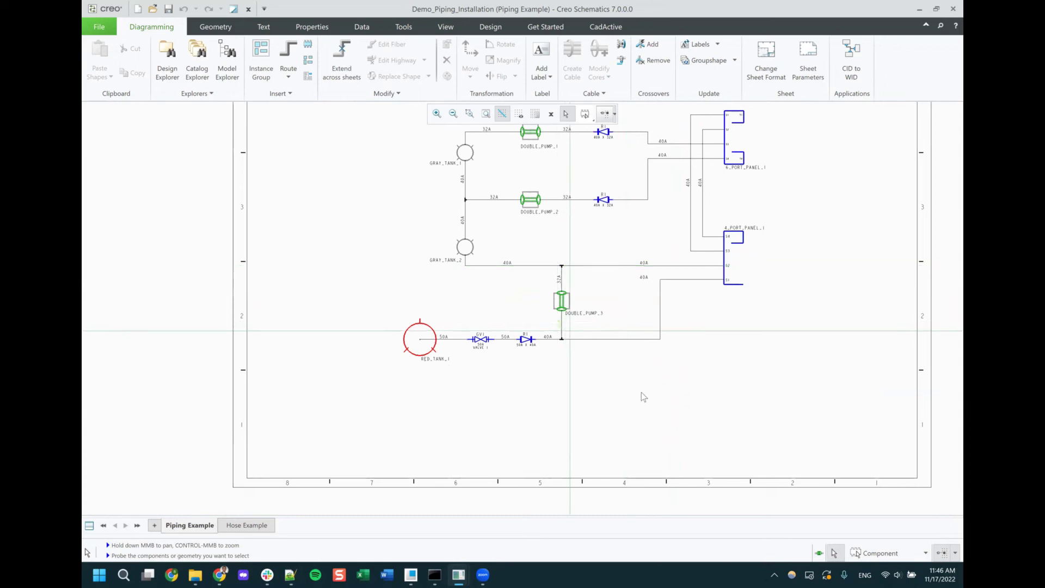
scroll(654, 409, down, 3)
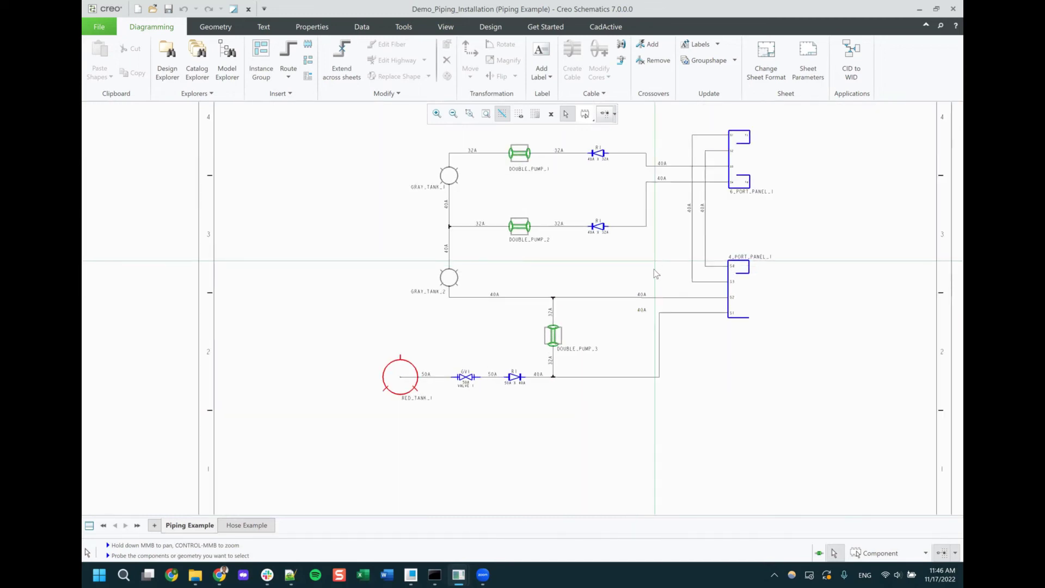
middle_drag(644, 301, 638, 312)
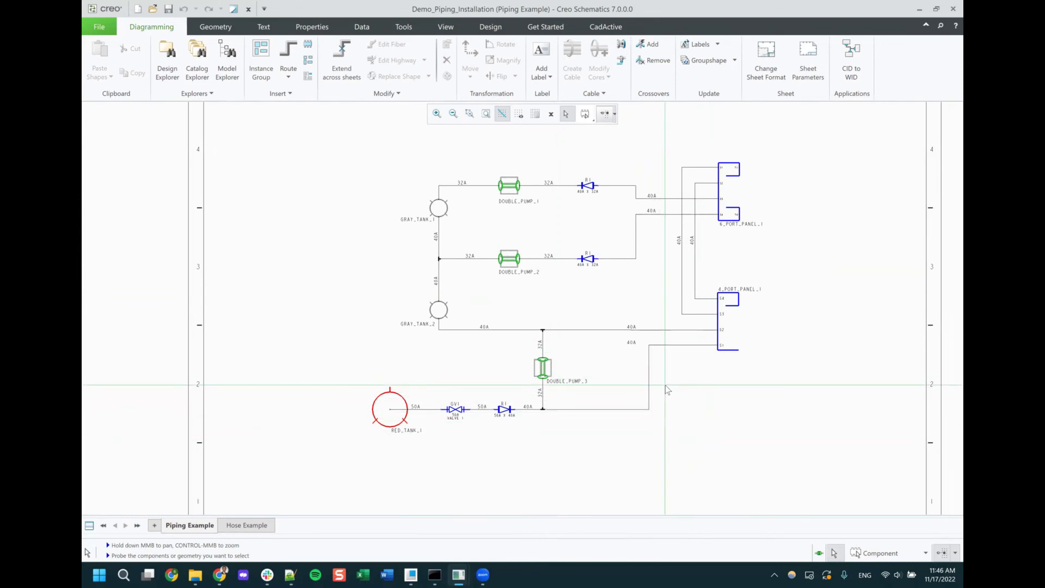
scroll(767, 175, down, 2)
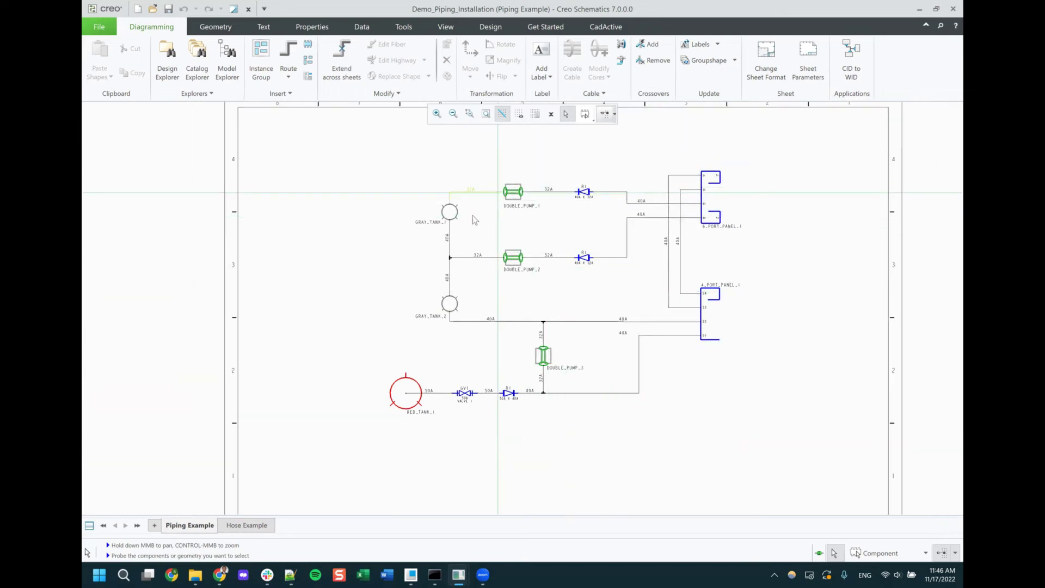
- Select the parent group of the line from RED_TANK_1 to port S1 of 4_PORT_PANEL_1 and open its properties
scroll(603, 398, up, 3)
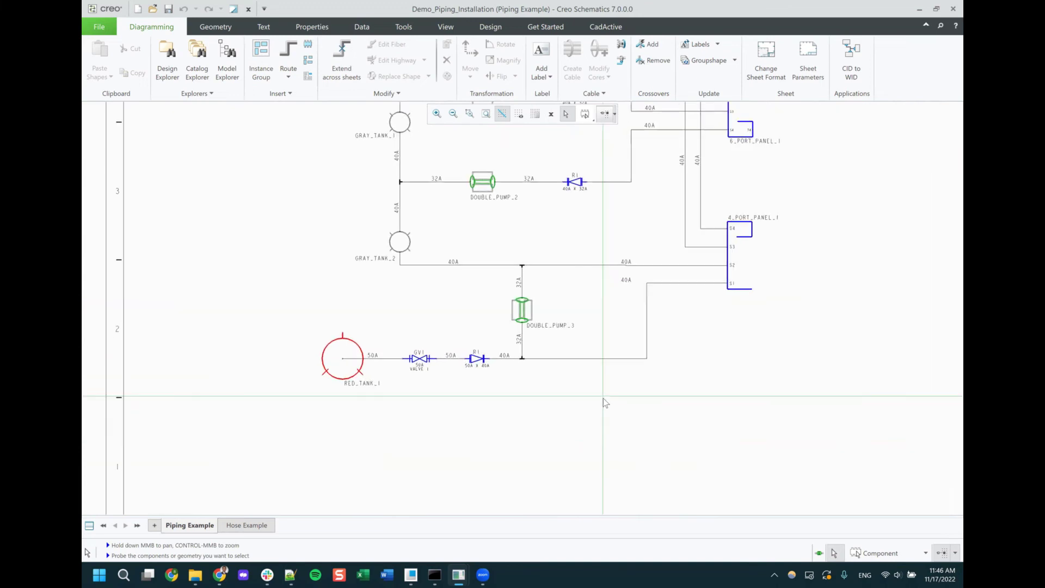
middle_drag(602, 380, 602, 370)
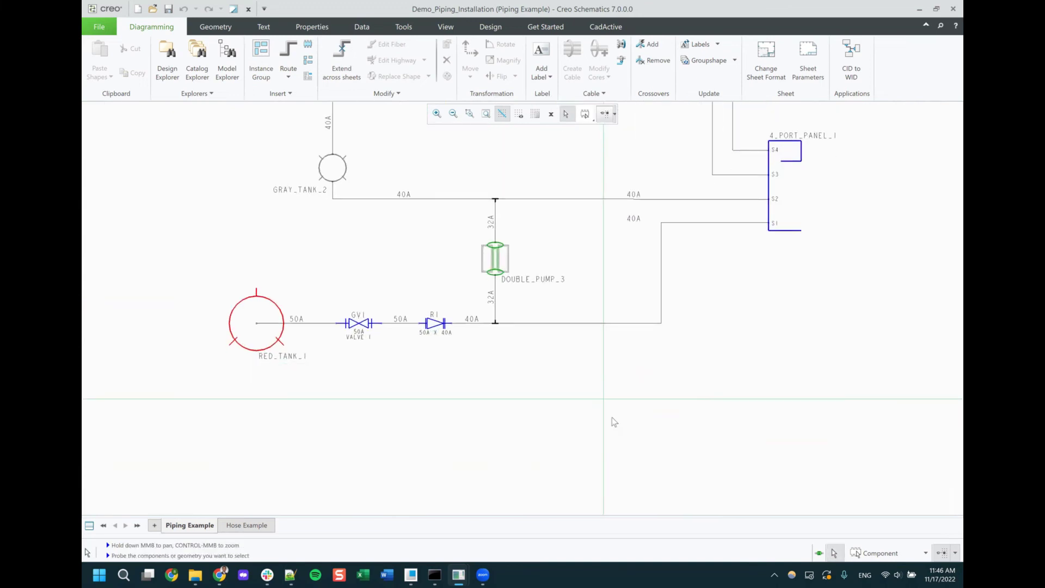
click(625, 323)
right_click(626, 340)
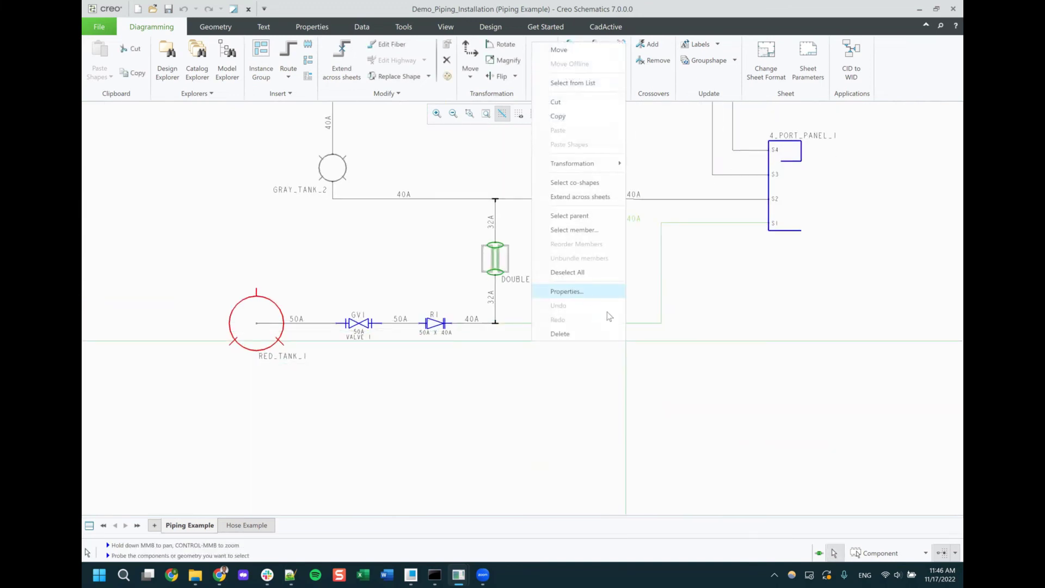
click(593, 229)
right_click(619, 364)
click(586, 316)
middle_drag(730, 437, 659, 344)
scroll(659, 344, down, 1)
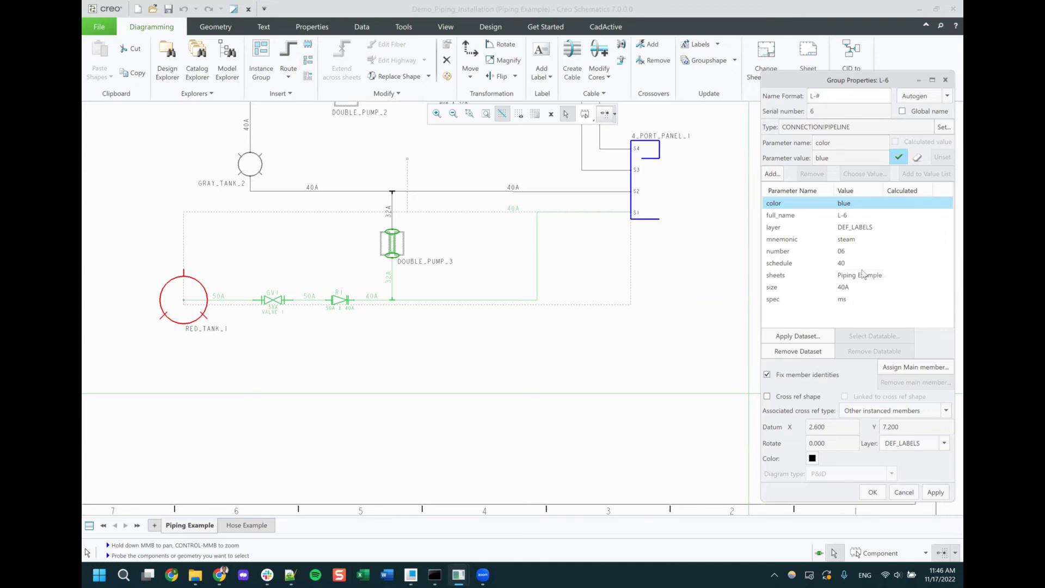
- Examine the pipeline group's name, number, spec, size, schedule and mnemonic parameters, and close its properties without changes
click(809, 215)
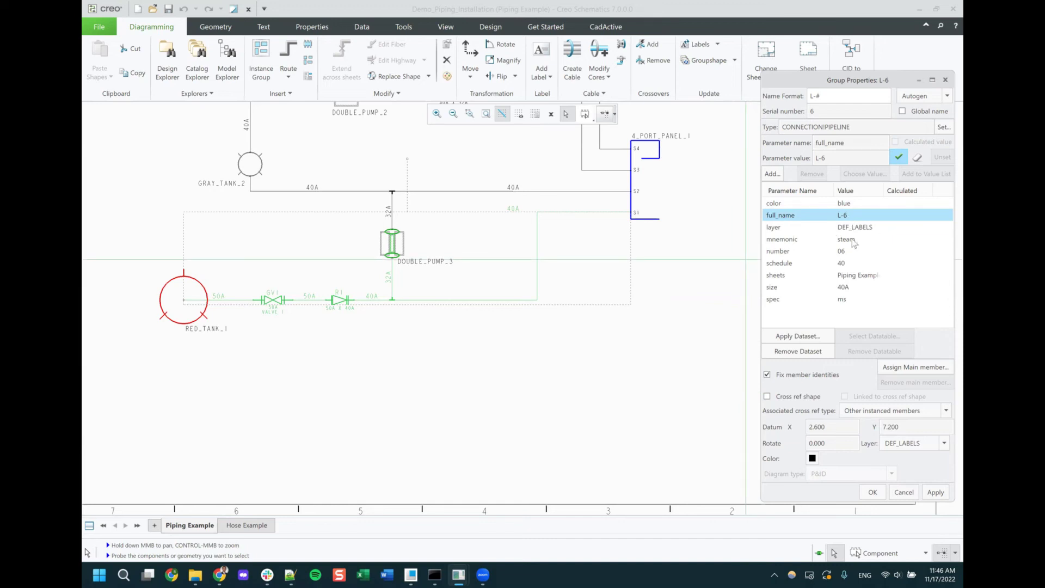
click(806, 254)
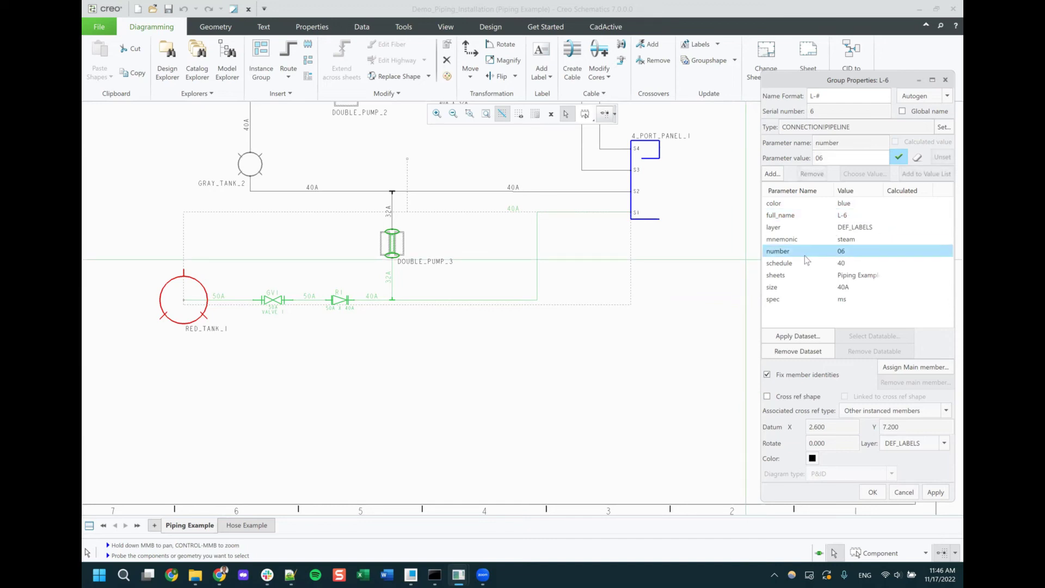
click(821, 301)
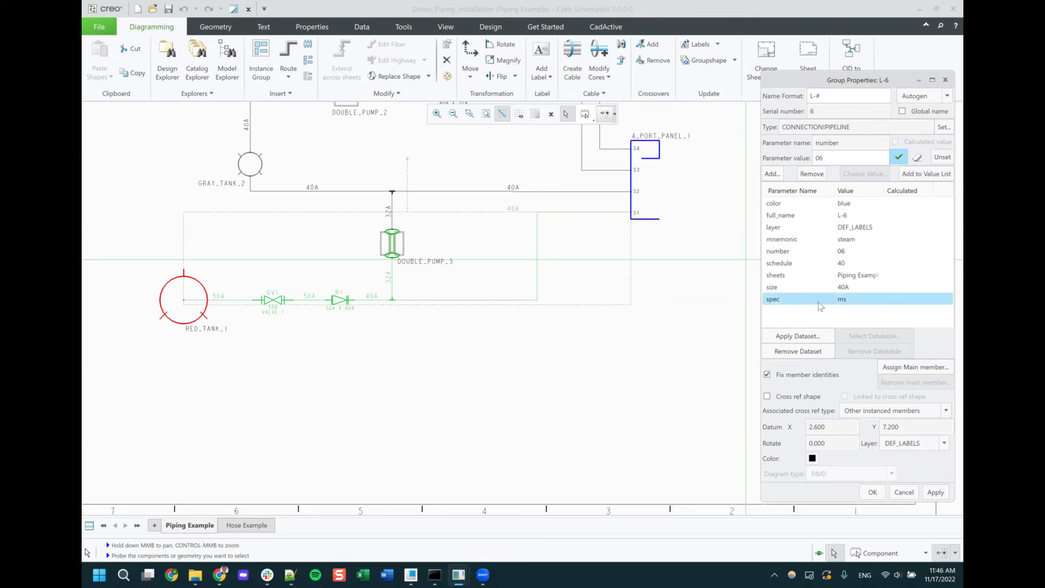
click(824, 286)
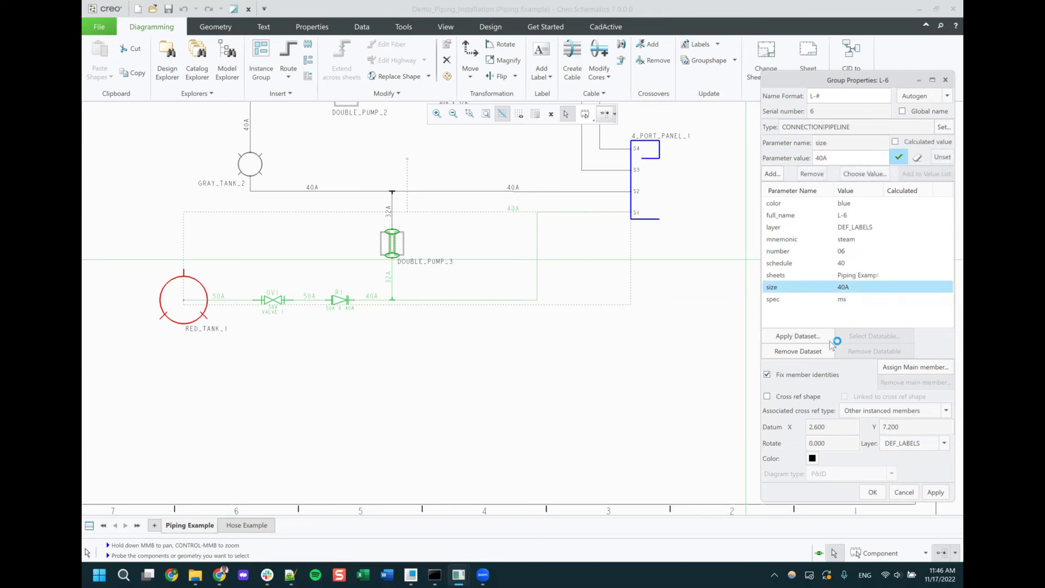
click(822, 263)
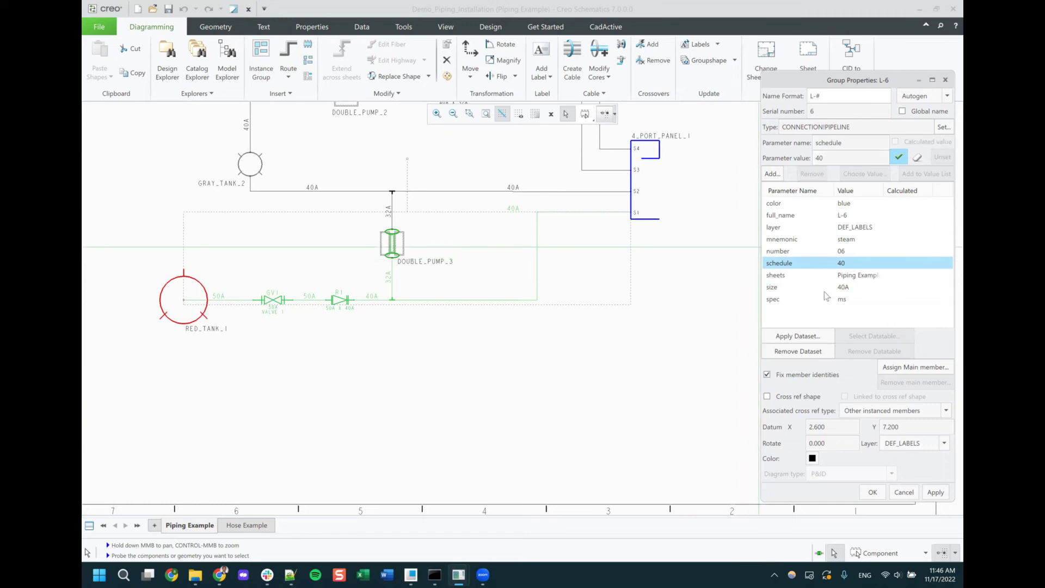
click(852, 242)
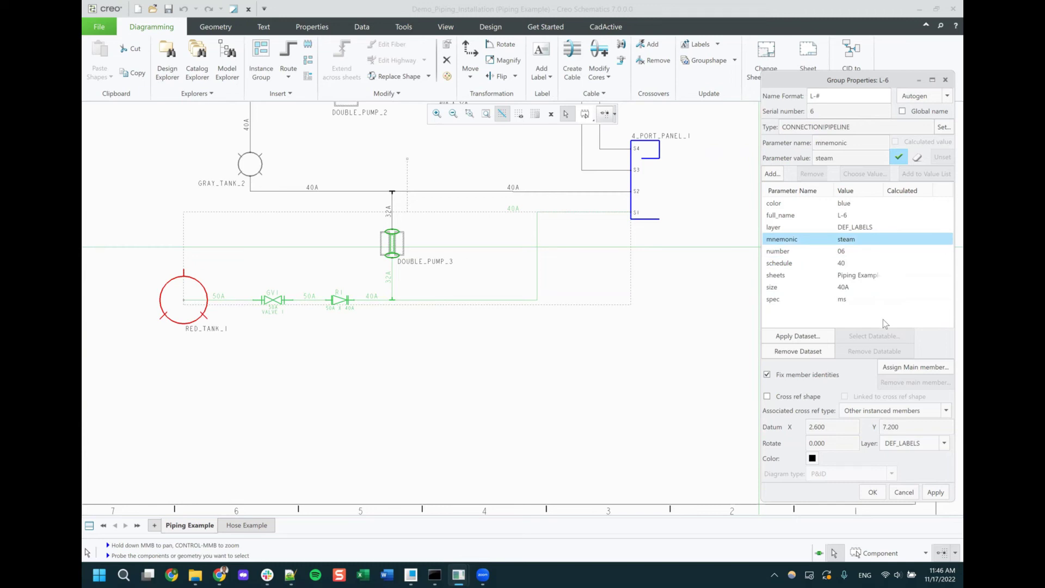
click(903, 493)
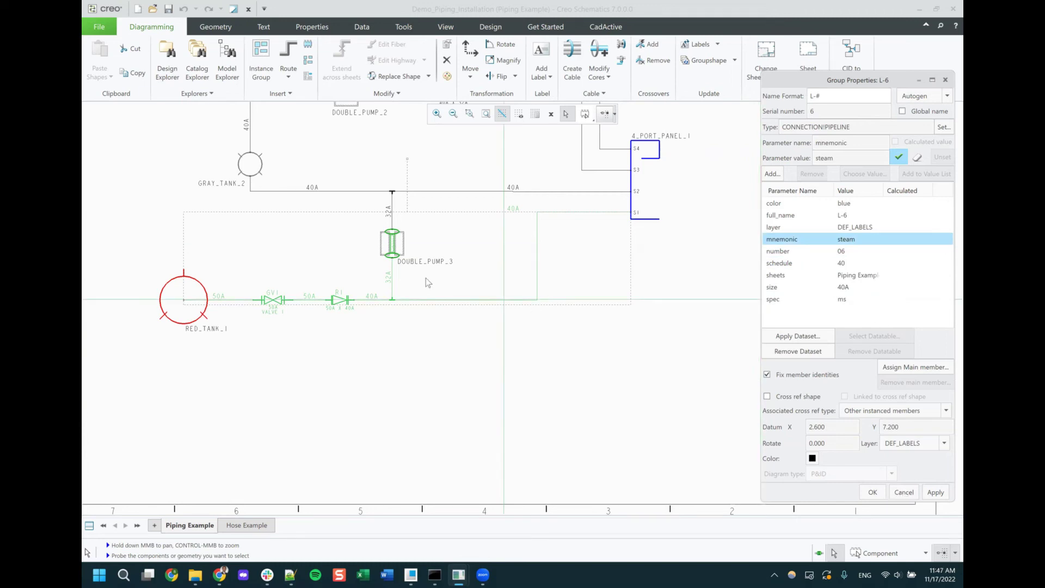
scroll(381, 312, up, 1)
middle_drag(396, 308, 544, 316)
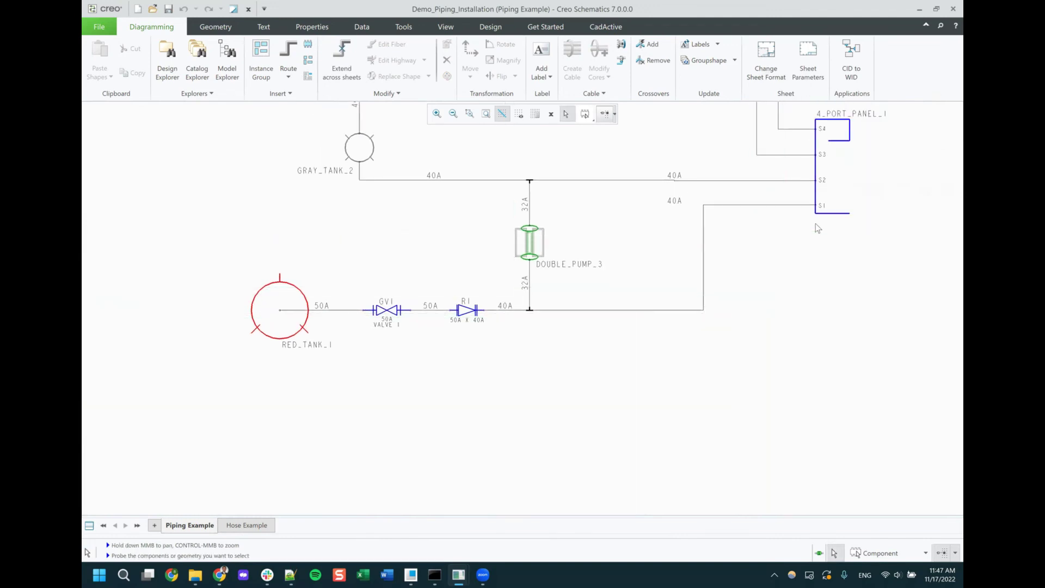
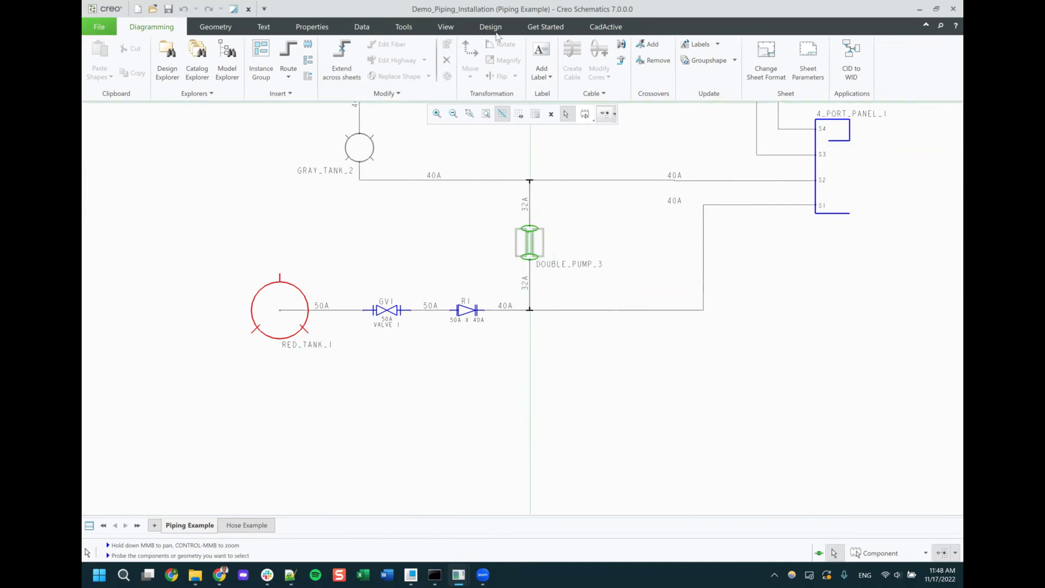
- Review the design's catalog references and their directory paths, and close the catalog options without changes
click(491, 27)
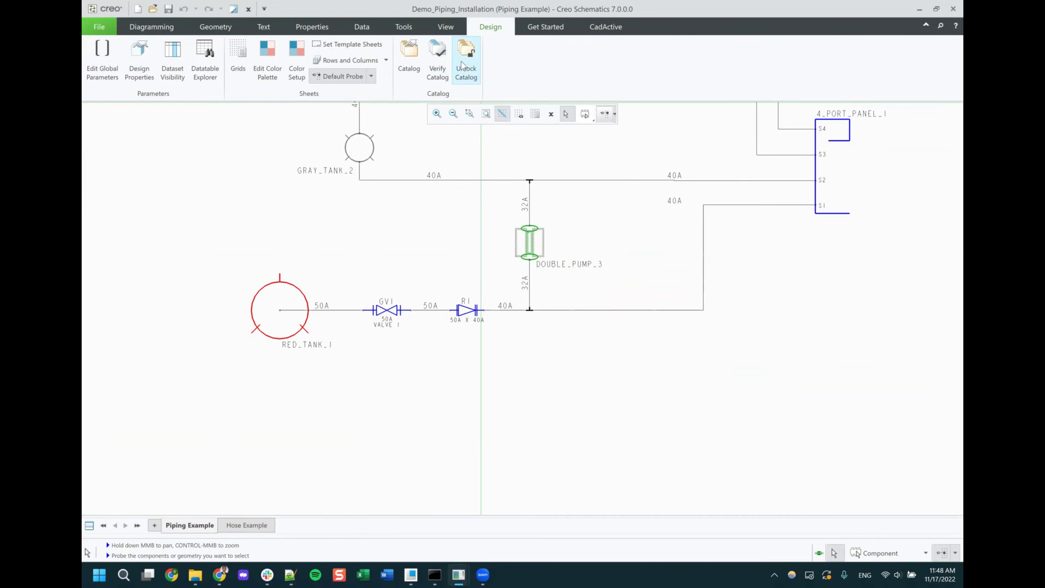
click(408, 60)
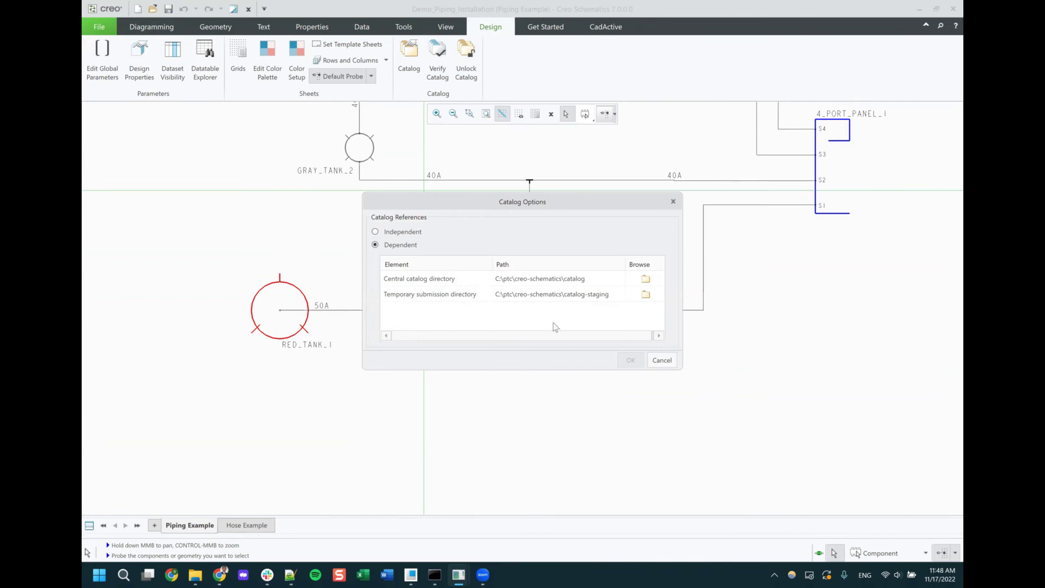
click(662, 360)
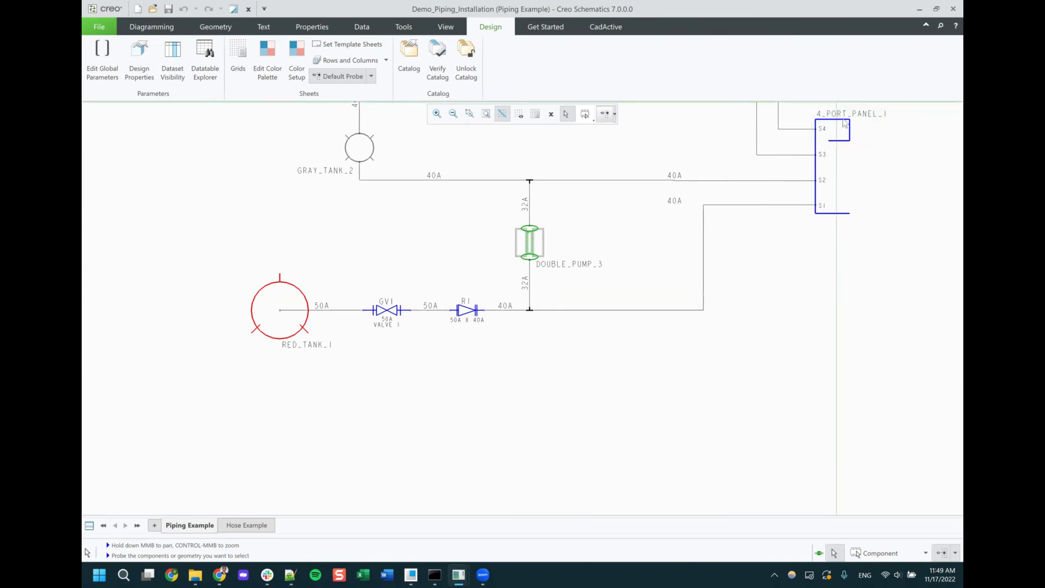
- Switch to Creo Parametric and define a new schematic-driven pipeline from Piping_Auto-Routing_Demo_01.xml with schematic label L-6
click(921, 10)
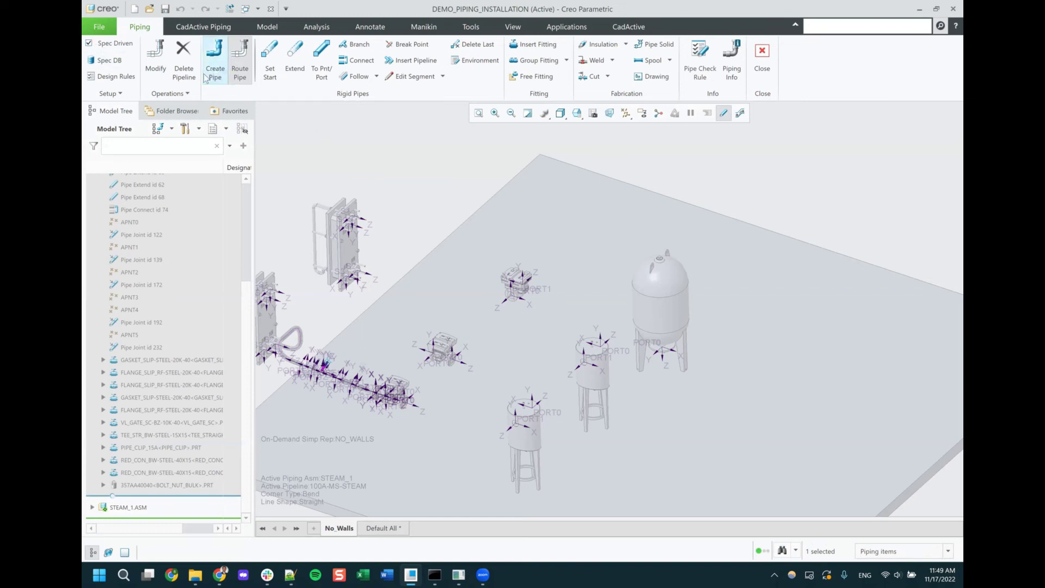
click(215, 59)
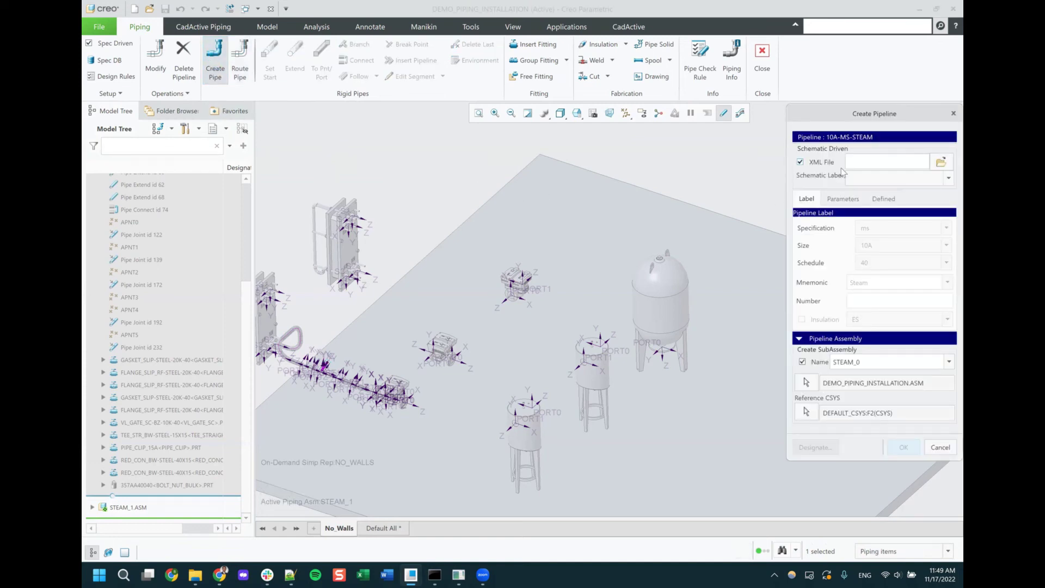
click(942, 163)
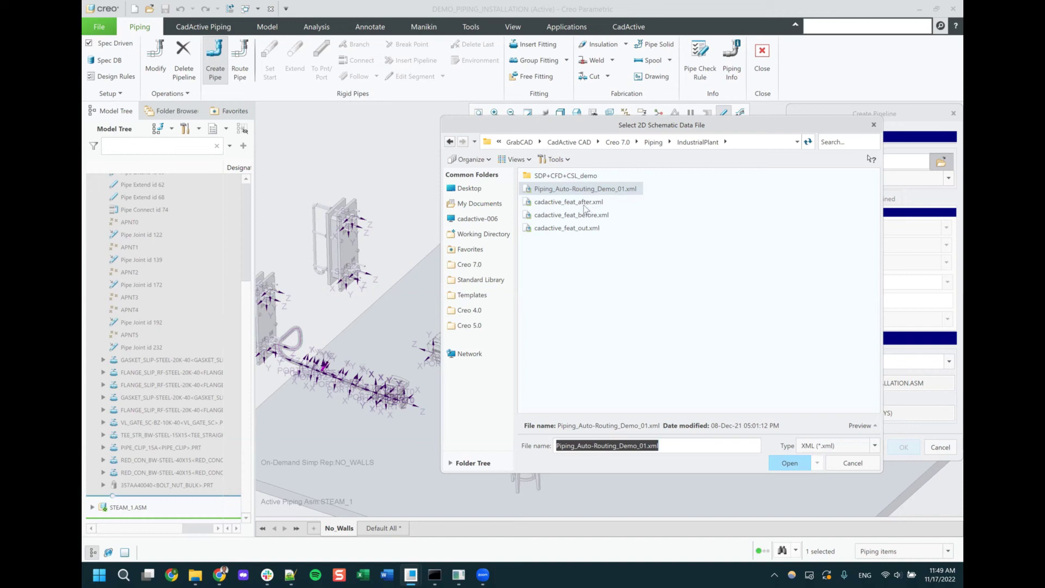
double_click(587, 189)
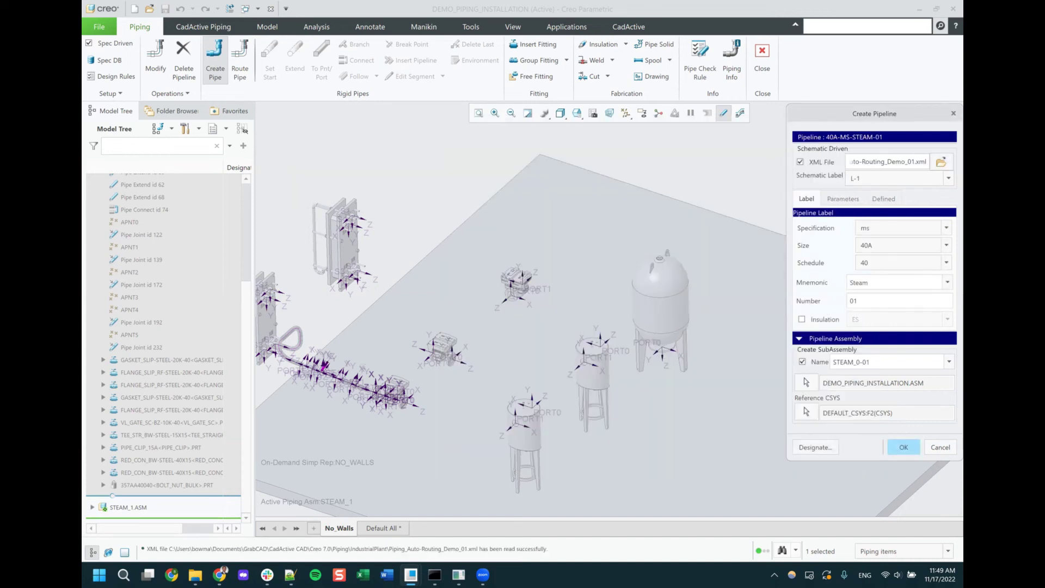
click(882, 179)
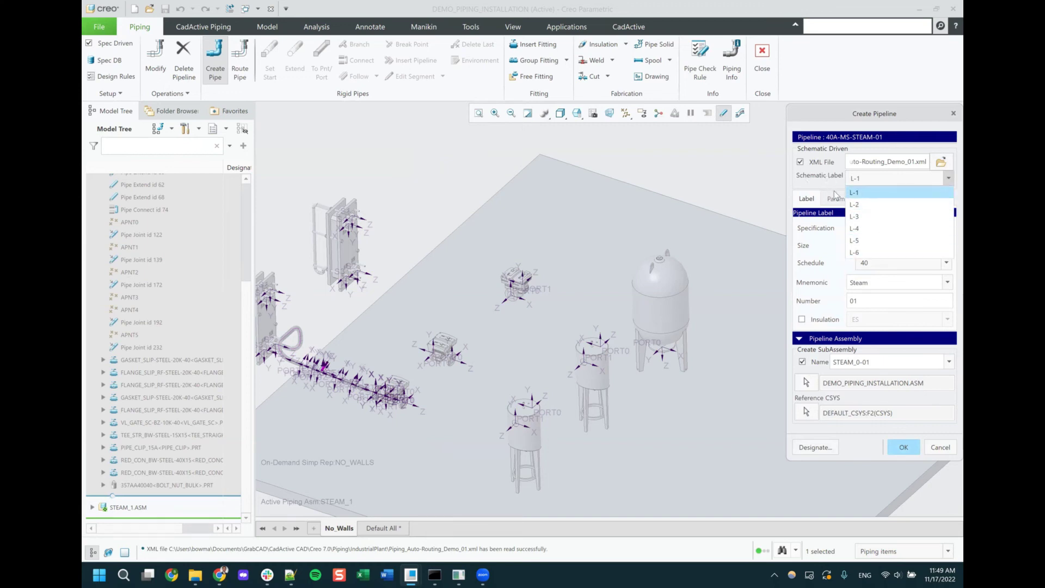
click(887, 252)
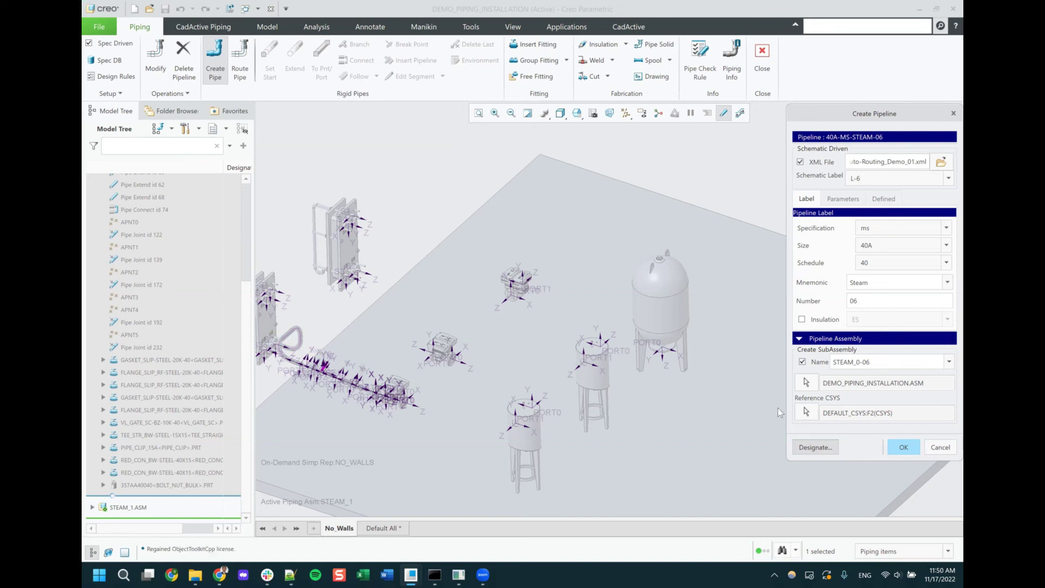
- Open the equipment designation for pipeline L-6 and expand PIPING_EQUIPMENT.ASM in the model tree to show its components
middle_click(606, 345)
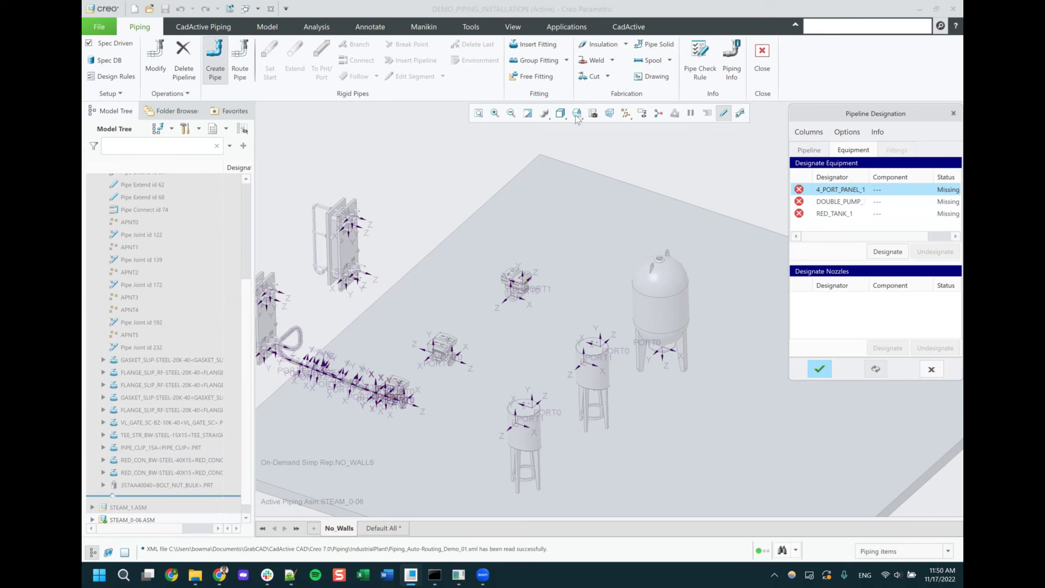
scroll(521, 283, down, 2)
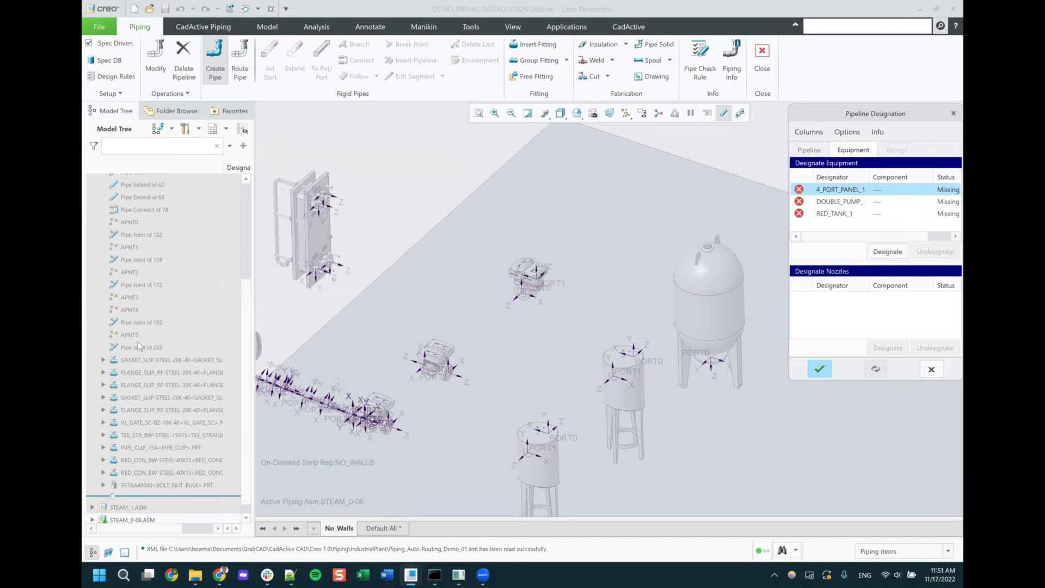
scroll(146, 371, up, 3)
scroll(146, 371, up, 1)
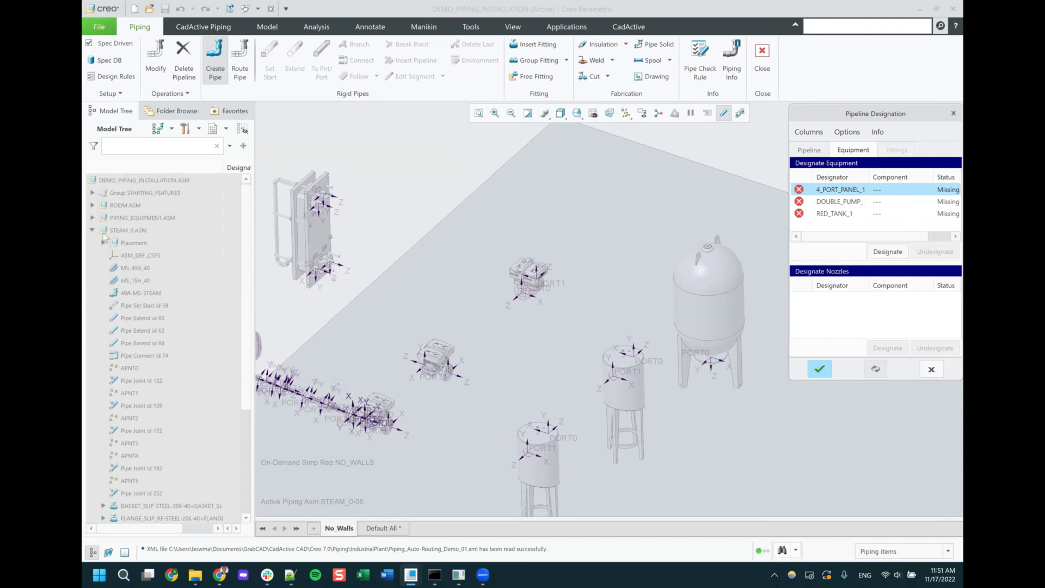
click(92, 217)
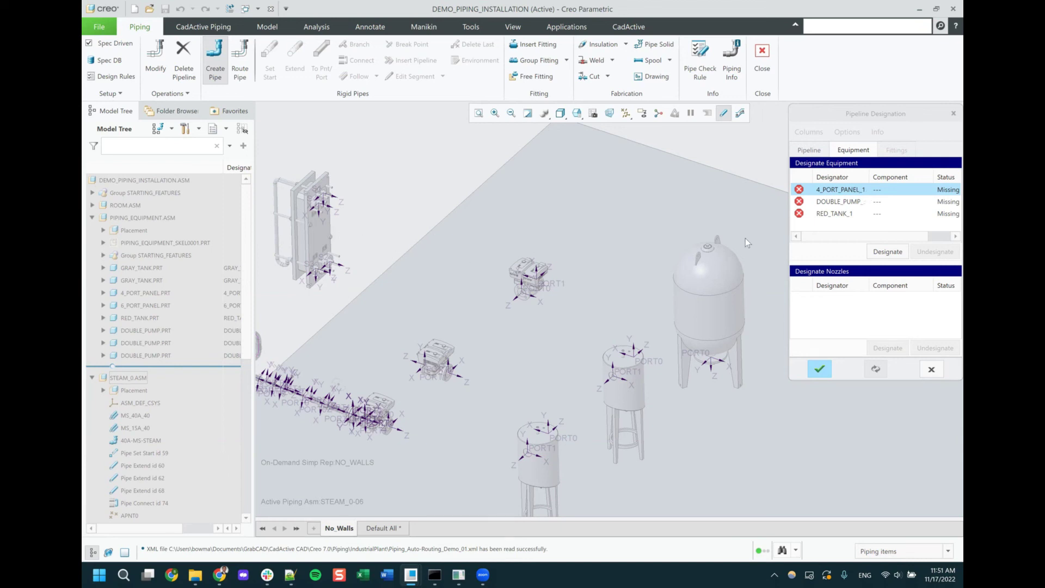
- Designate the 4-port panel, the rearmost double pump and the red tank as 4_PORT_PANEL_1, DOUBLE_PUMP_3 and RED_TANK_1, and accept the designation
click(855, 192)
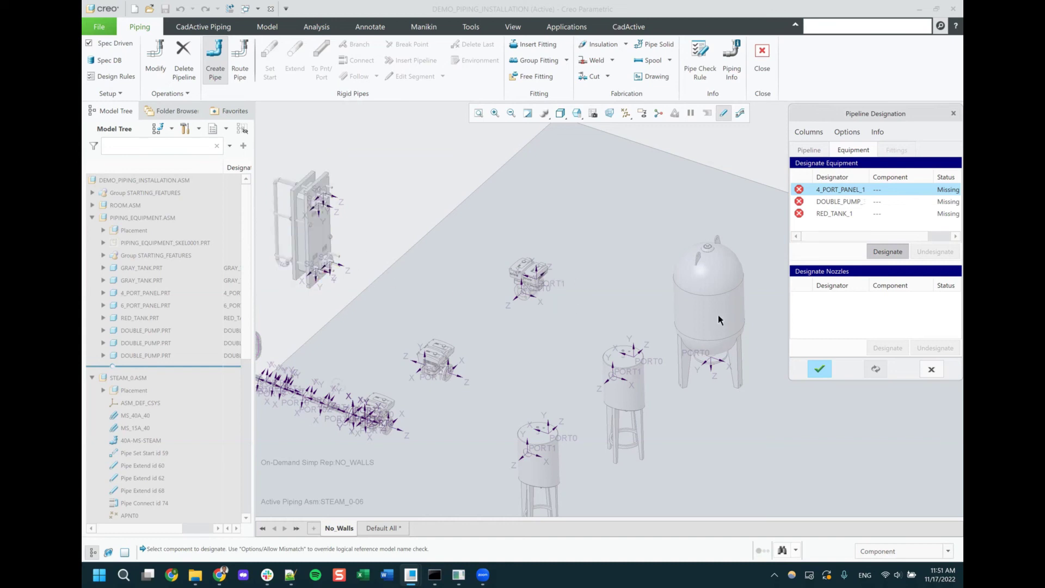
scroll(640, 314, down, 2)
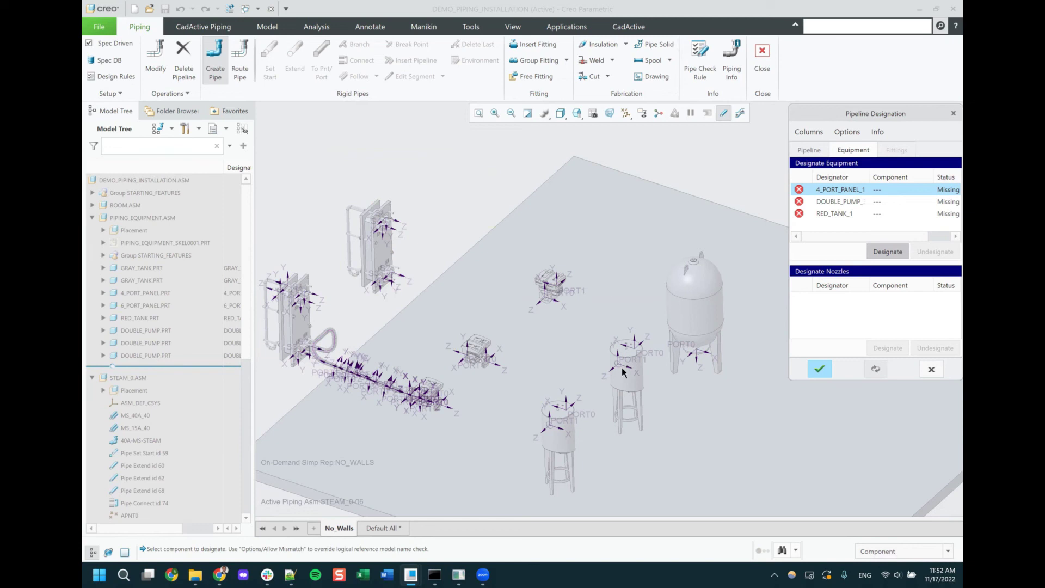
click(374, 246)
click(838, 202)
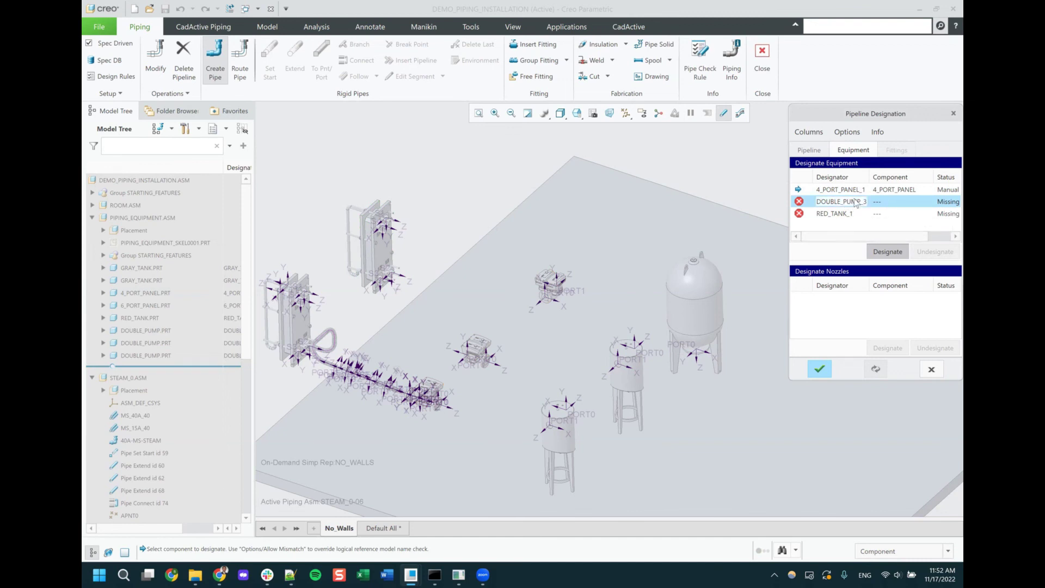
click(553, 283)
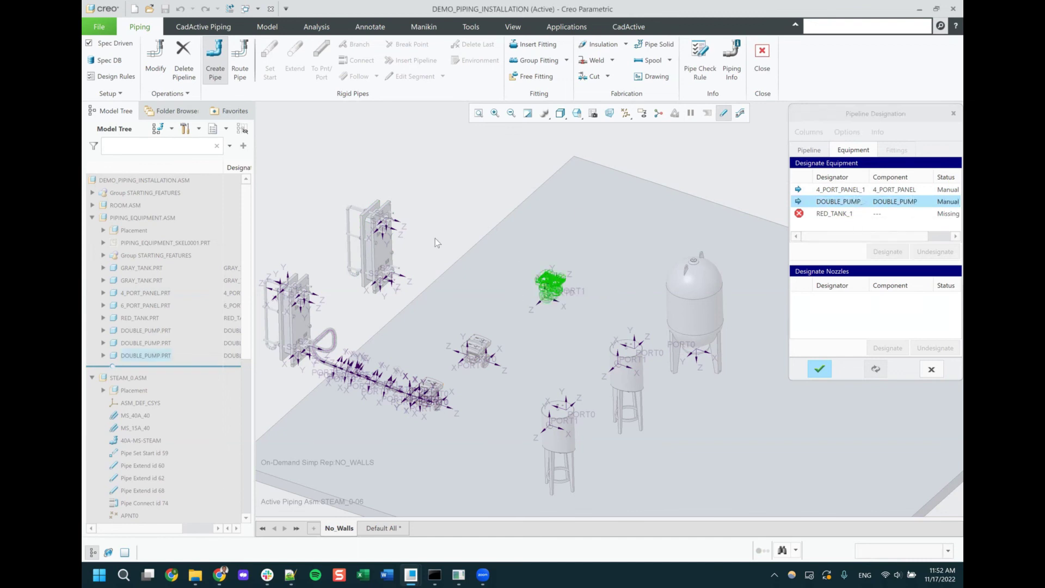
click(852, 216)
click(710, 300)
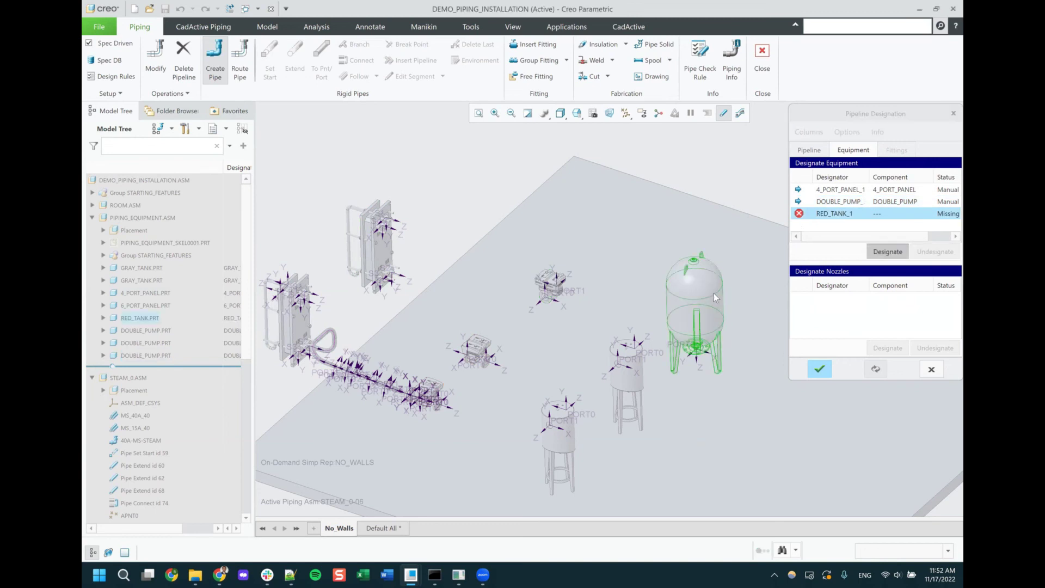
click(819, 369)
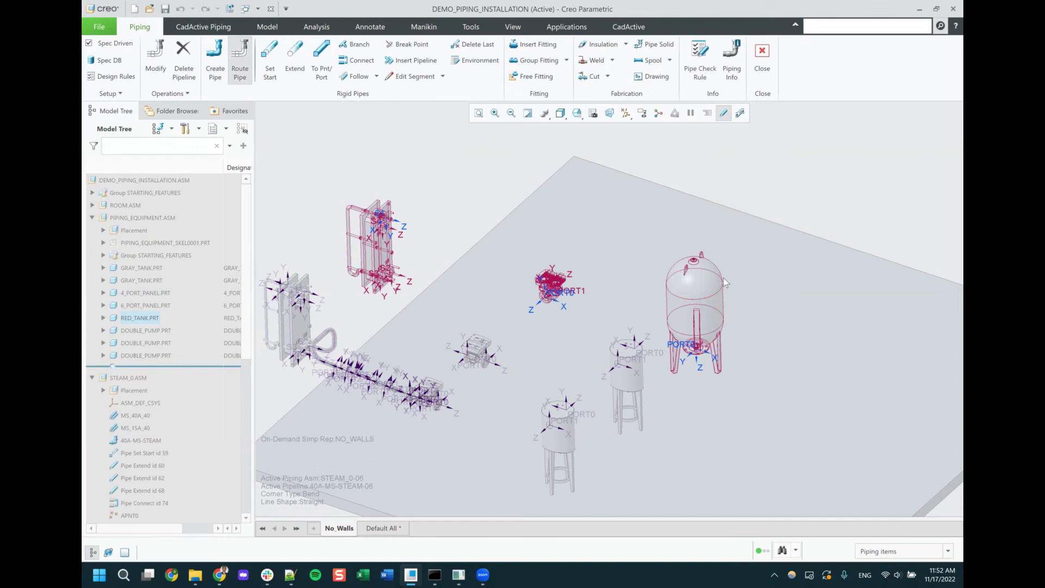
- Set the pipeline start at the 4-port panel's S1 coordinate system with specification ms, size 40A and schedule 40
scroll(482, 255, up, 2)
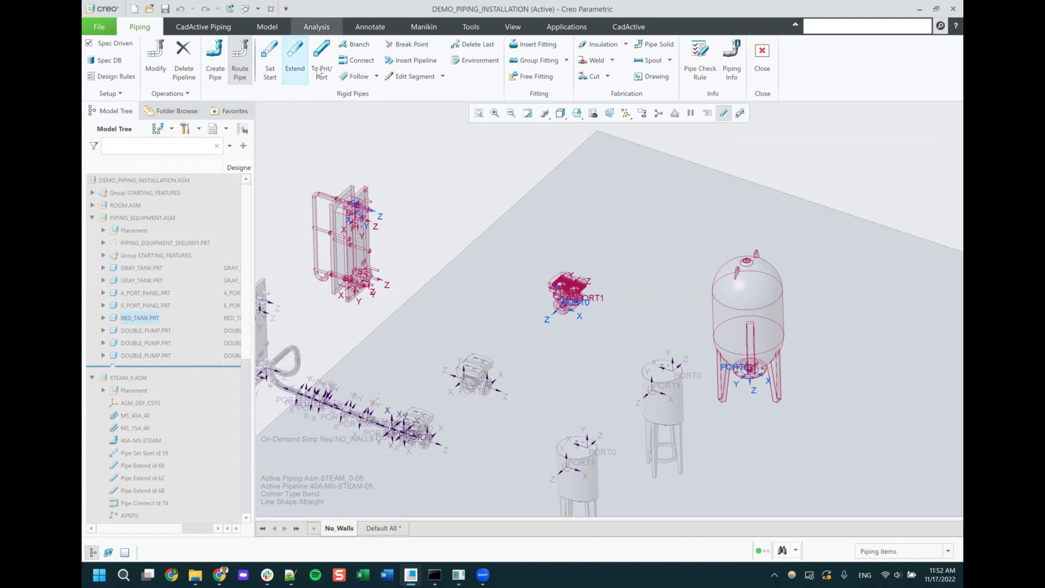
click(277, 71)
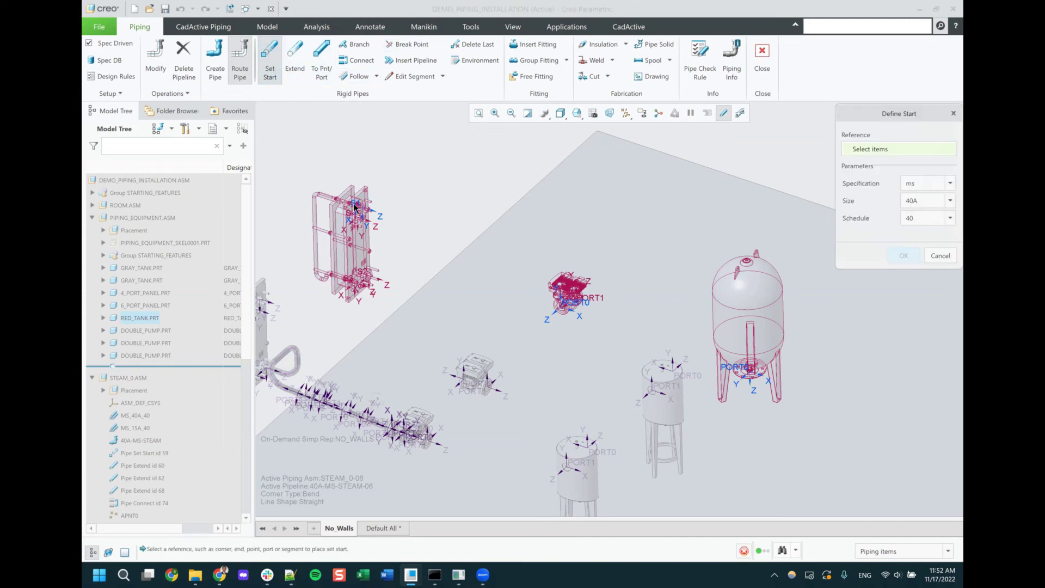
click(355, 208)
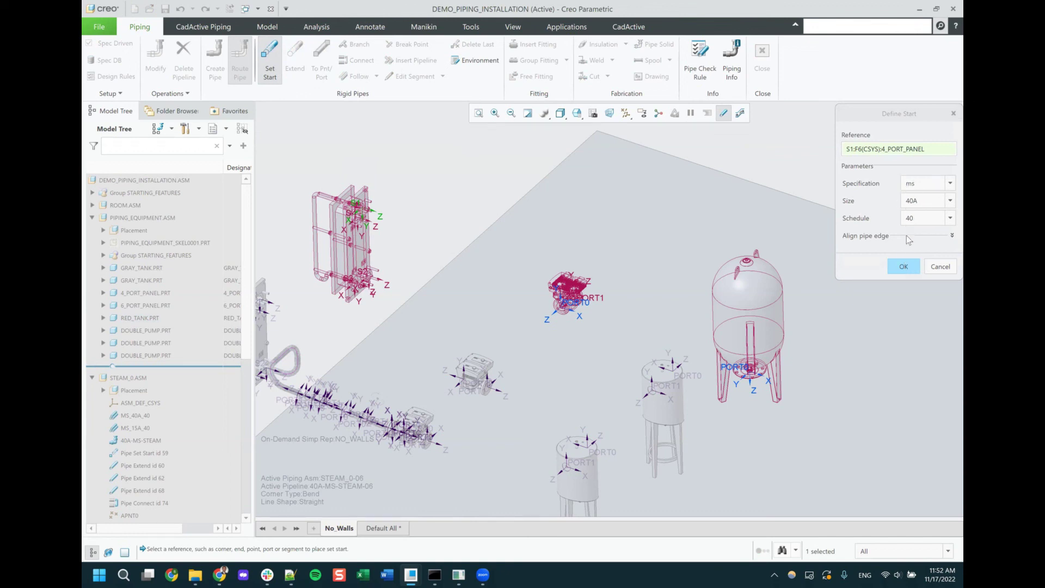
click(905, 267)
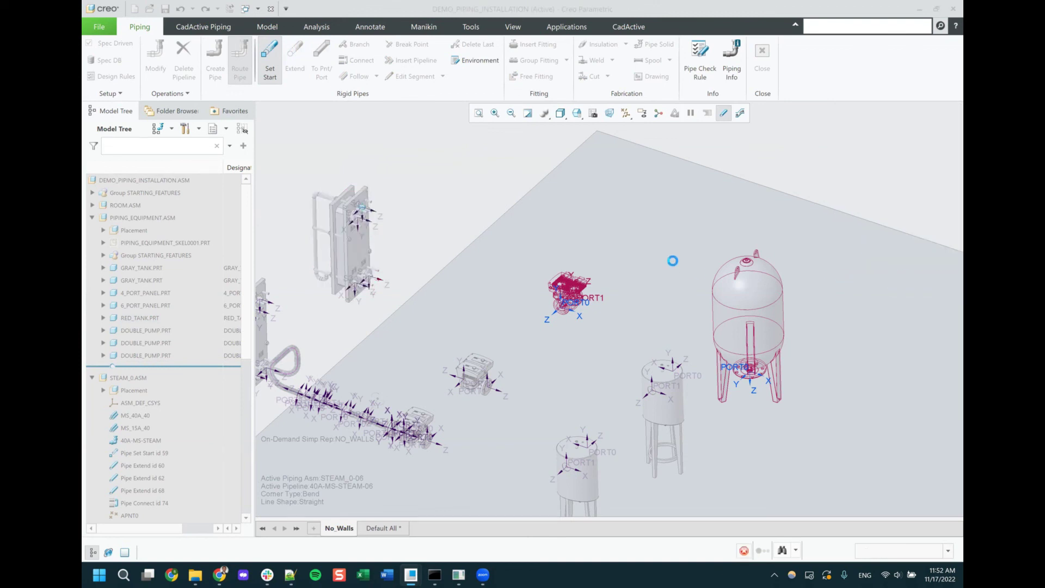
- Extend the pipe from the panel along its coordinate system's Z axis, offset -500 from the red tank's PORT0 with X-axis projection
click(295, 63)
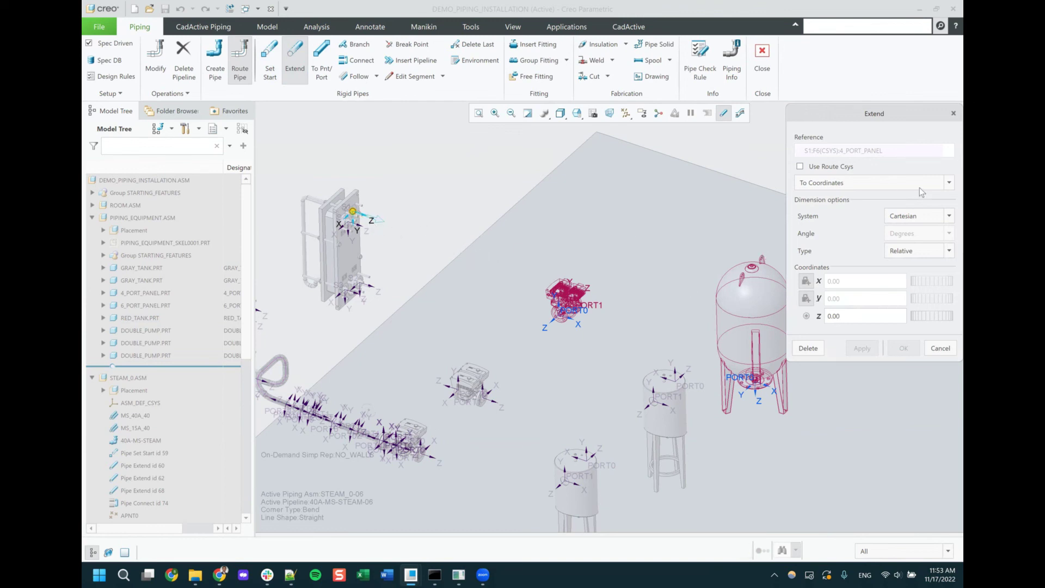
click(882, 183)
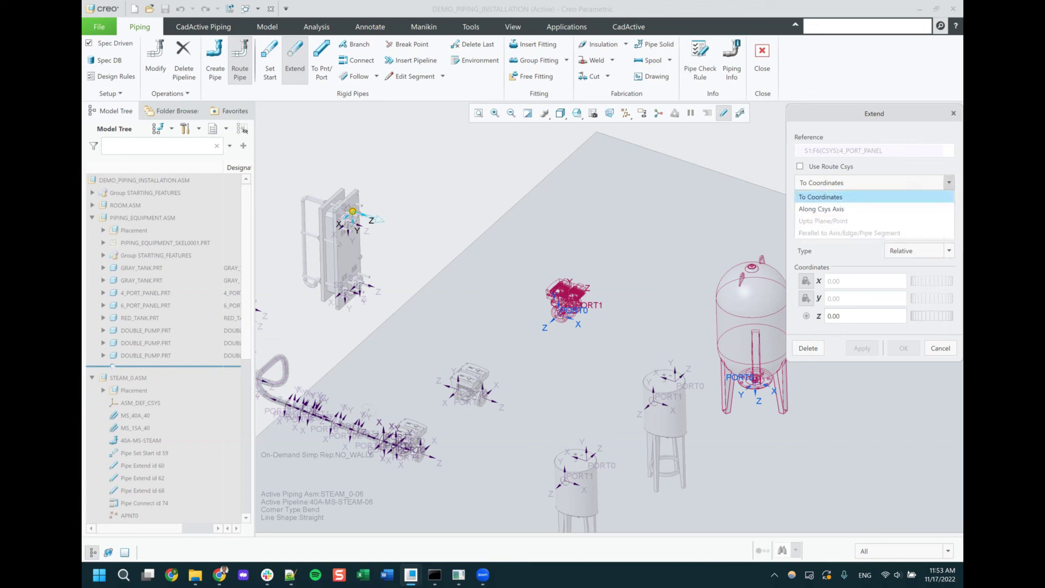
click(855, 209)
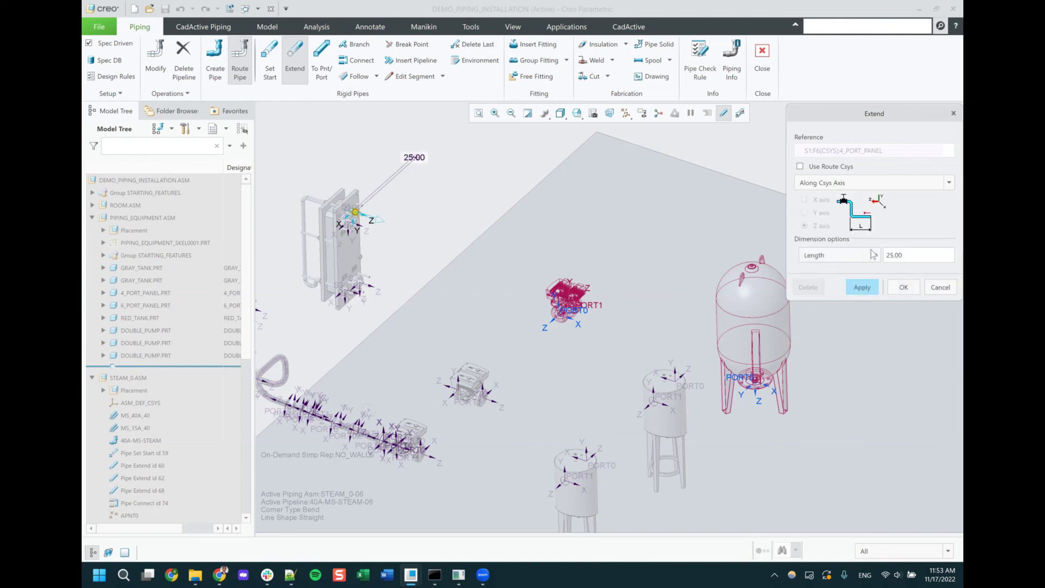
click(875, 256)
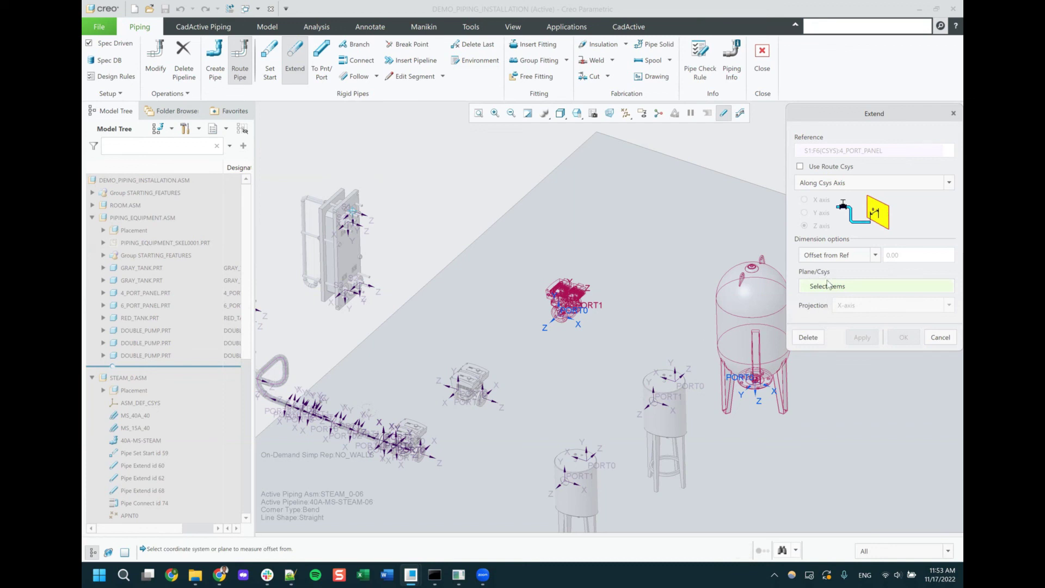
click(744, 380)
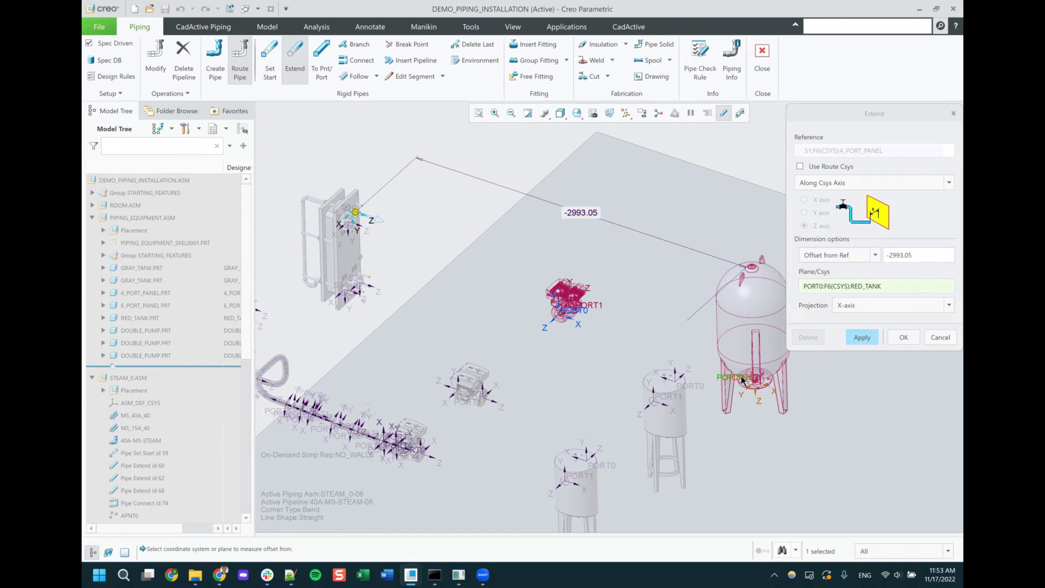
double_click(926, 255)
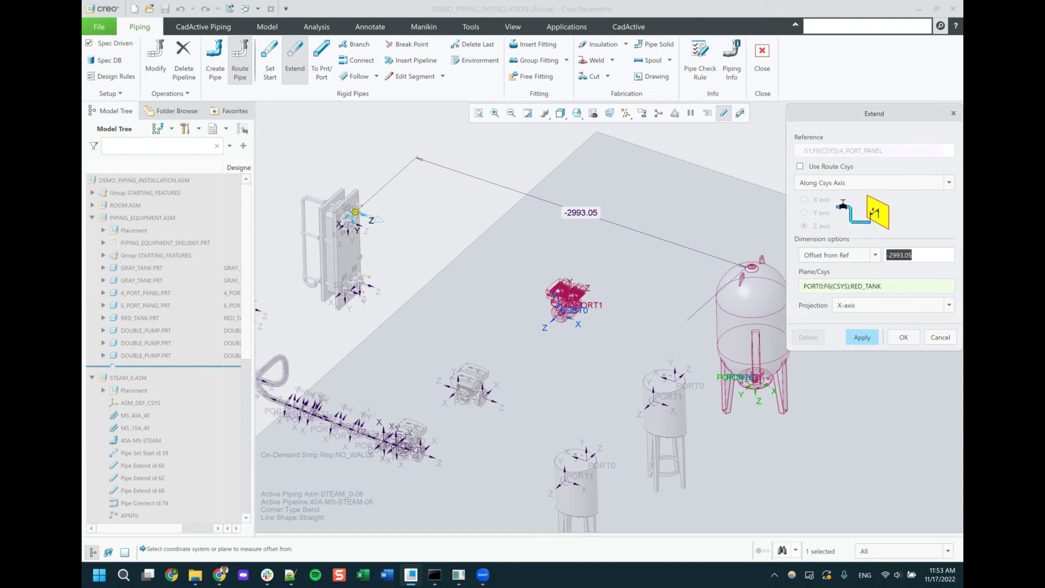
text(-500)
key(Return)
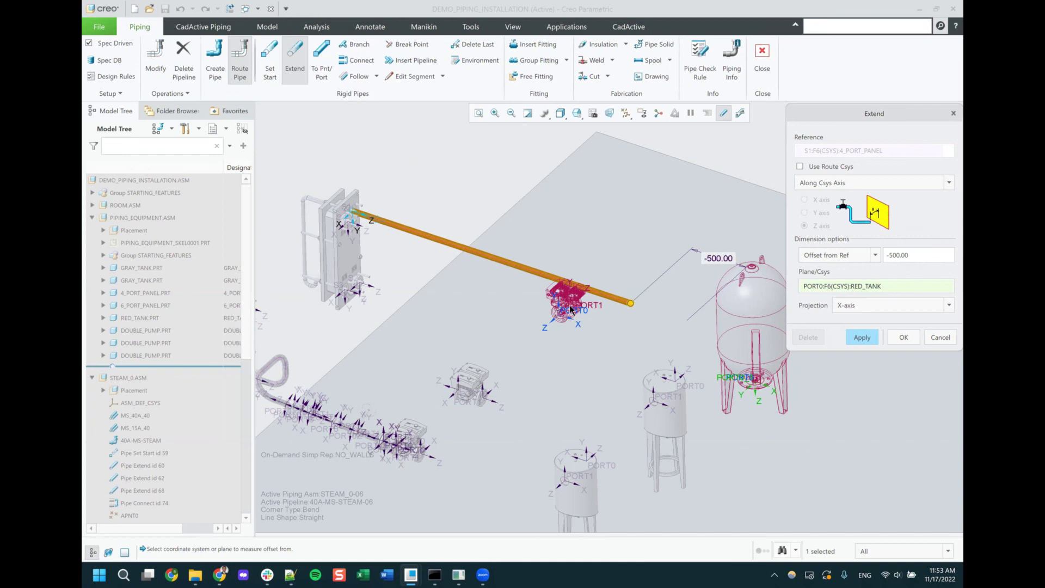
middle_drag(573, 309, 664, 352)
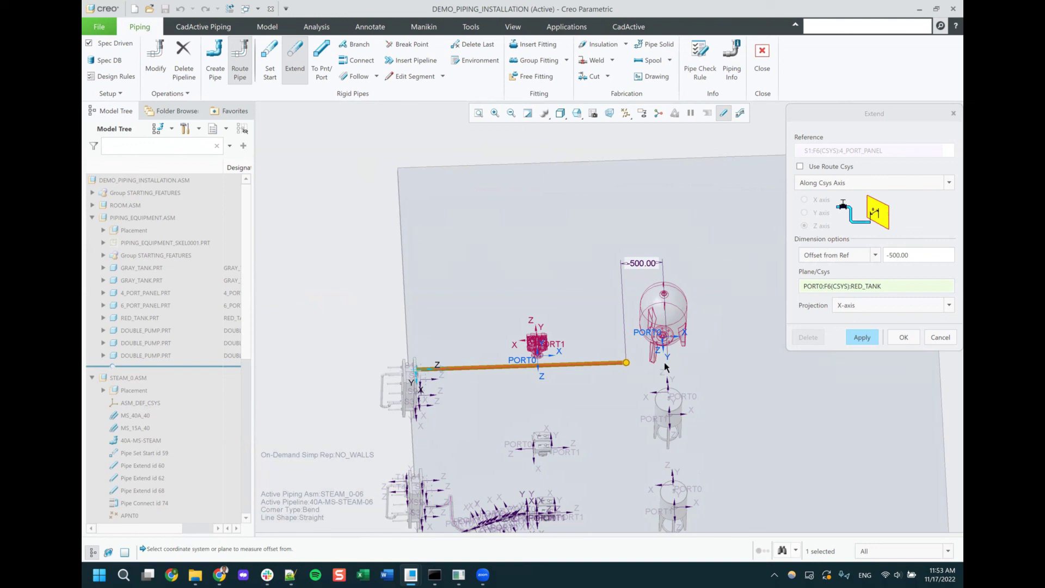
middle_drag(633, 305, 626, 327)
click(863, 336)
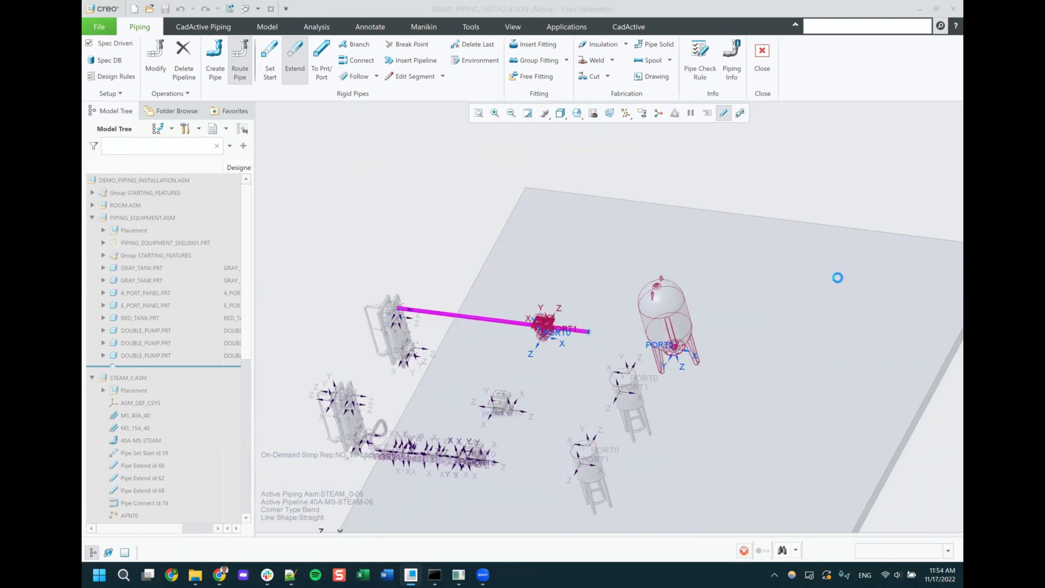
- Extend the pipe along the Y axis with a 200 offset from the red tank's PORT0, and along the X axis with a 0 offset
click(819, 215)
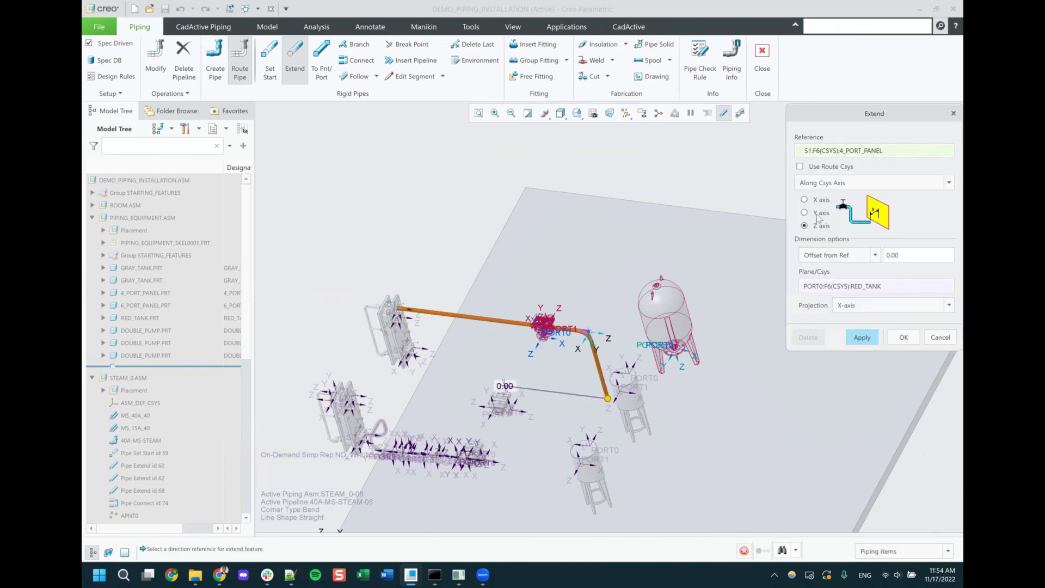
scroll(587, 365, down, 2)
scroll(587, 364, up, 3)
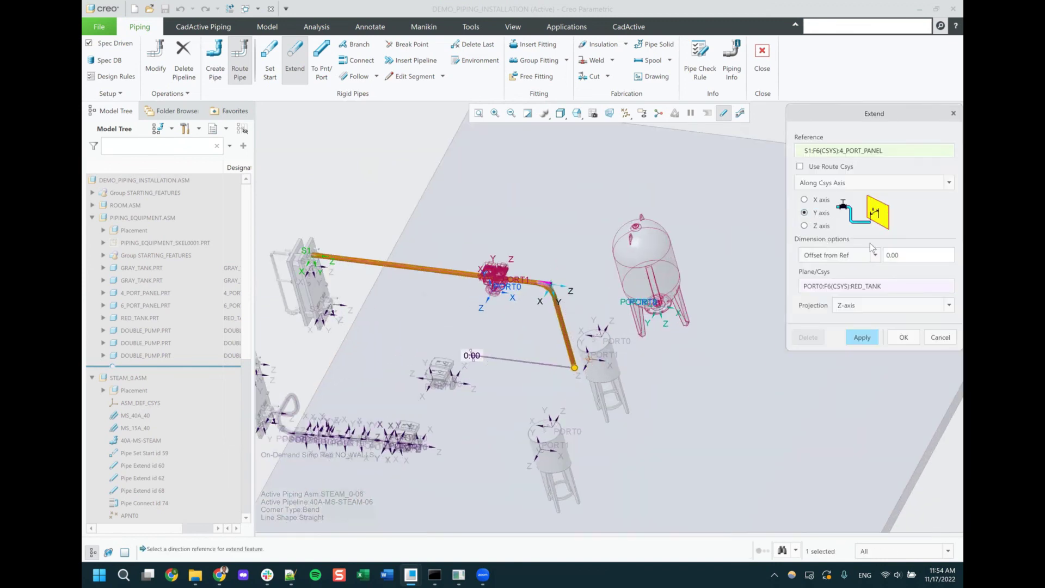
click(908, 255)
text(200)
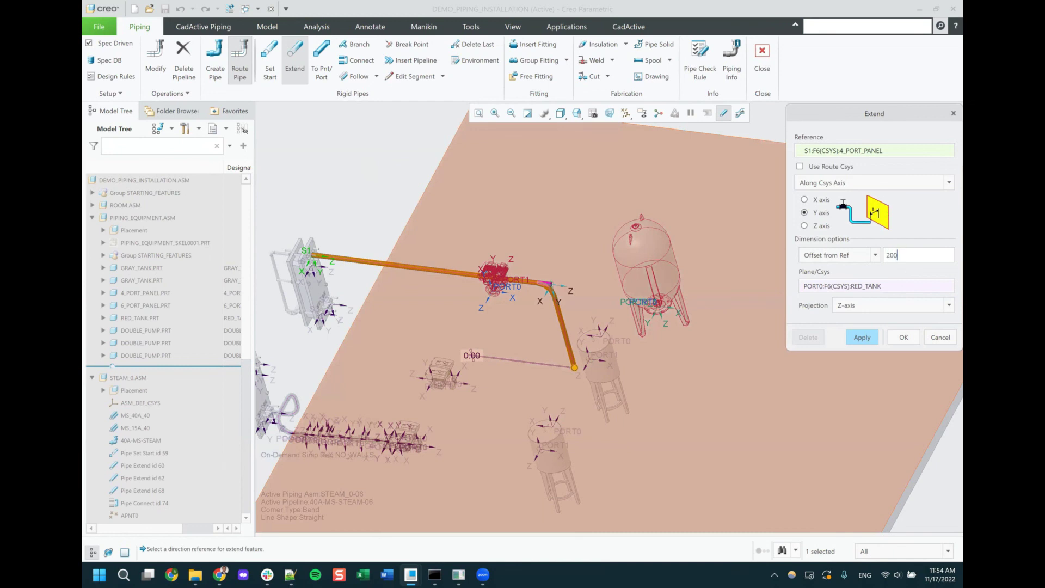
key(Return)
click(863, 338)
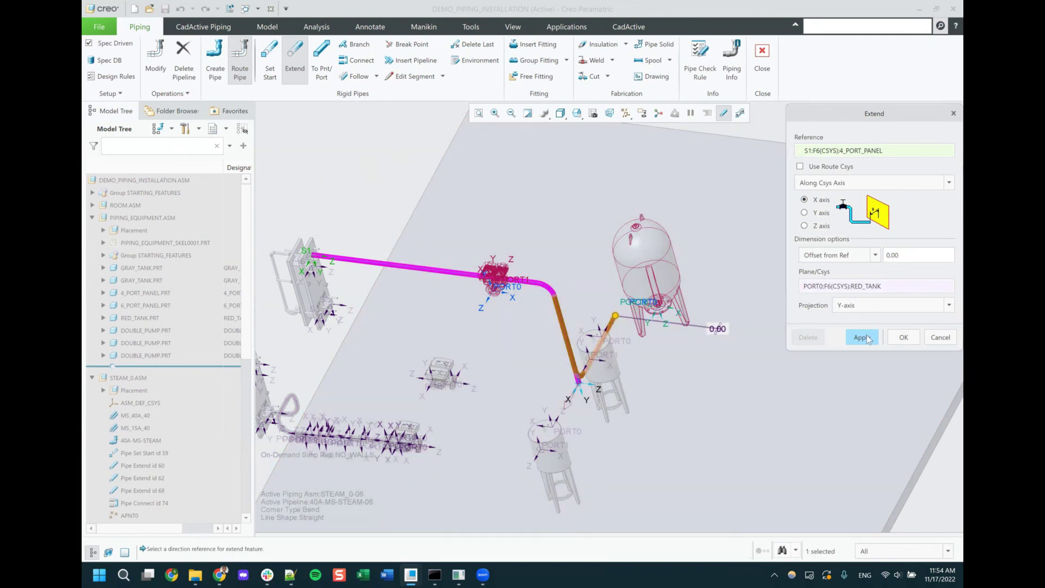
click(902, 340)
- Connect the open pipe end to the red tank's PORT0 with a Length 2 end offset of 200
mouse_move(636, 320)
middle_down()
mouse_move(621, 325)
mouse_move(617, 283)
mouse_move(591, 294)
mouse_move(625, 296)
mouse_move(626, 277)
mouse_move(621, 316)
mouse_move(632, 305)
middle_up()
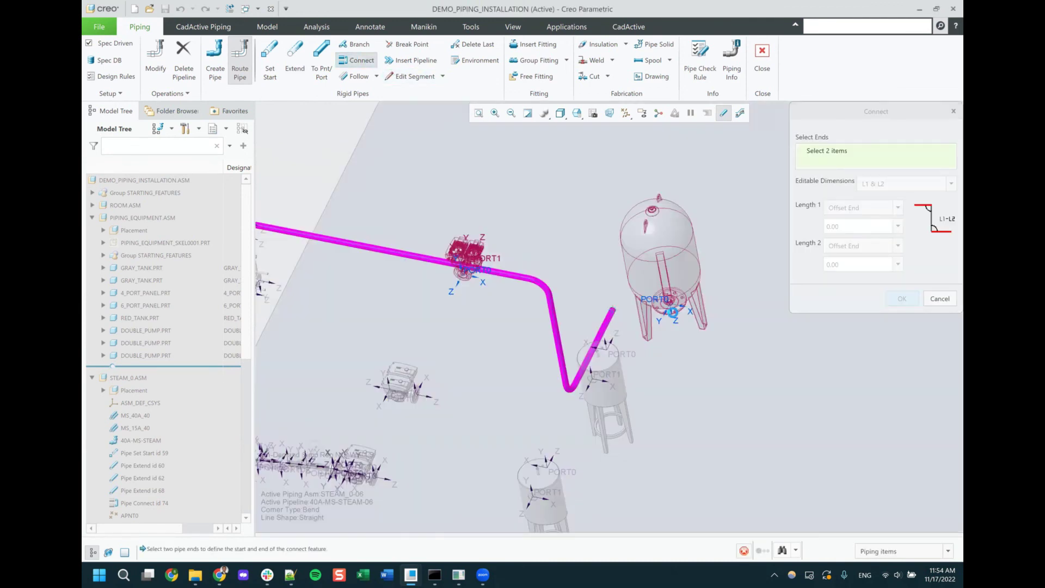
click(612, 311)
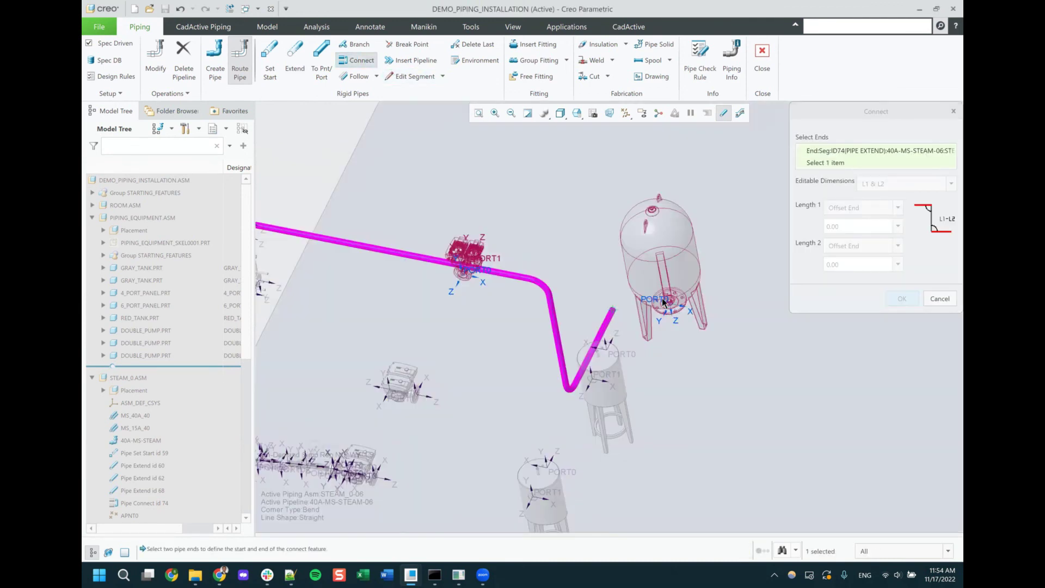
click(663, 299)
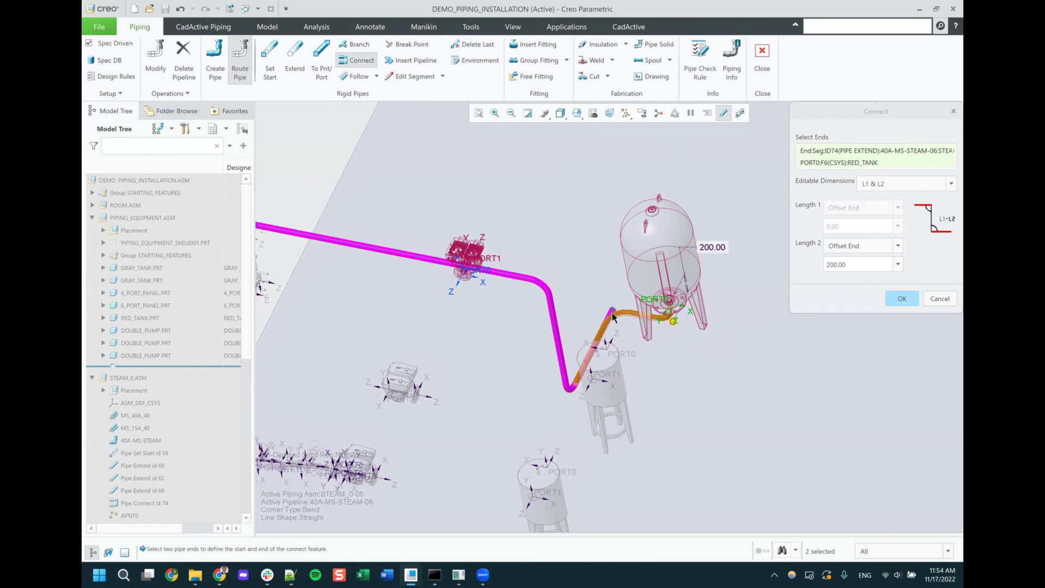
click(903, 299)
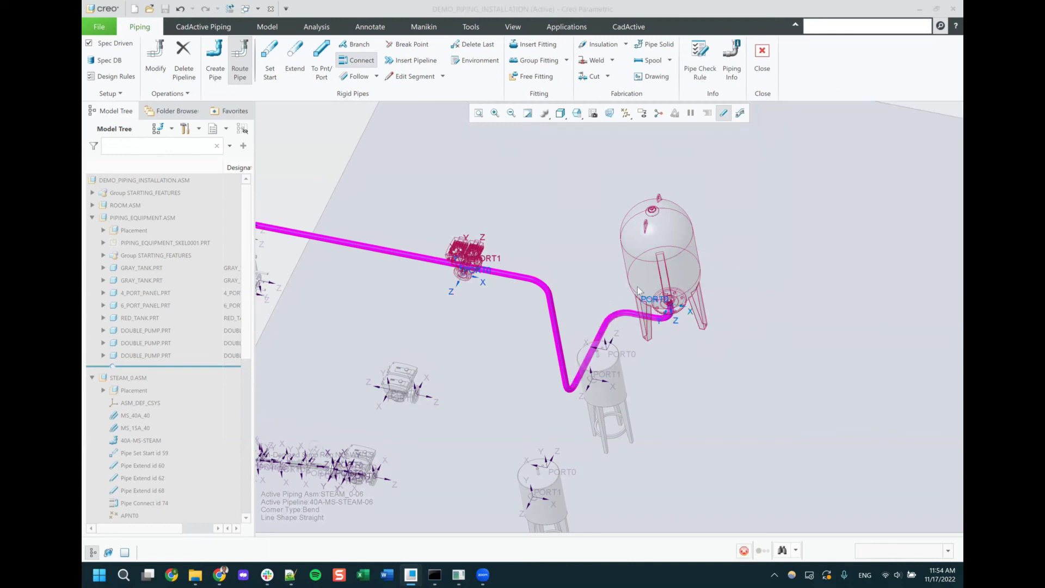
mouse_move(671, 307)
middle_down()
mouse_move(661, 293)
mouse_move(751, 289)
middle_up()
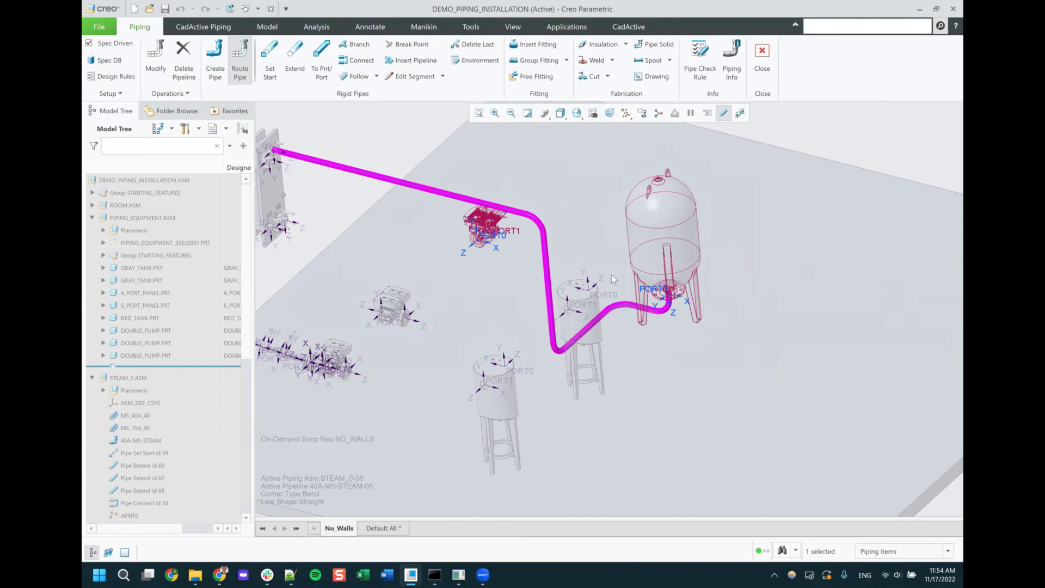
- Insert branch fitting B1 (BRAN, 32A) about 1436 along the first pipe segment and reducer R1 (CRED, 50A) about 424 along the second
click(533, 46)
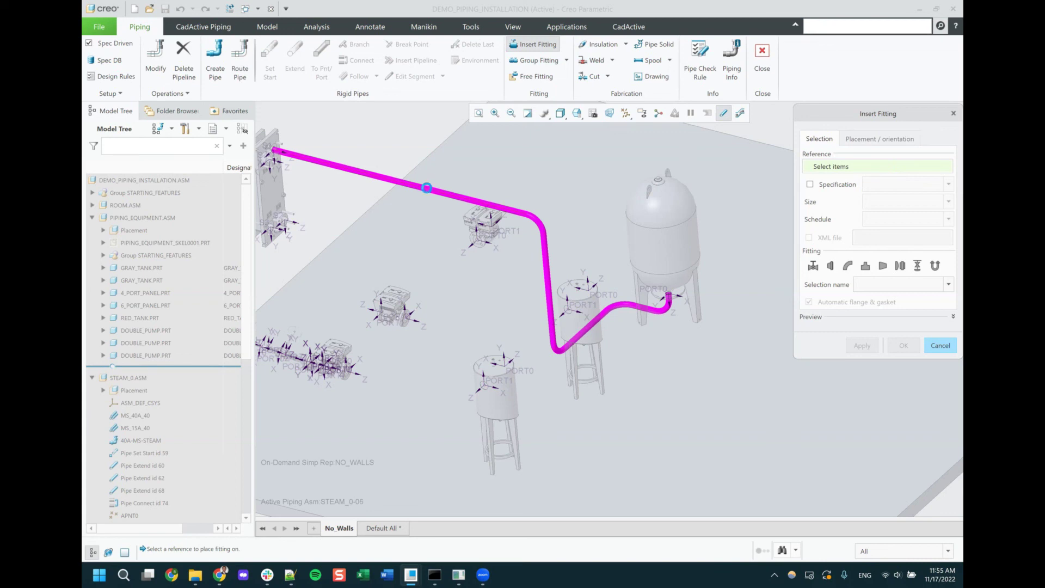
click(427, 188)
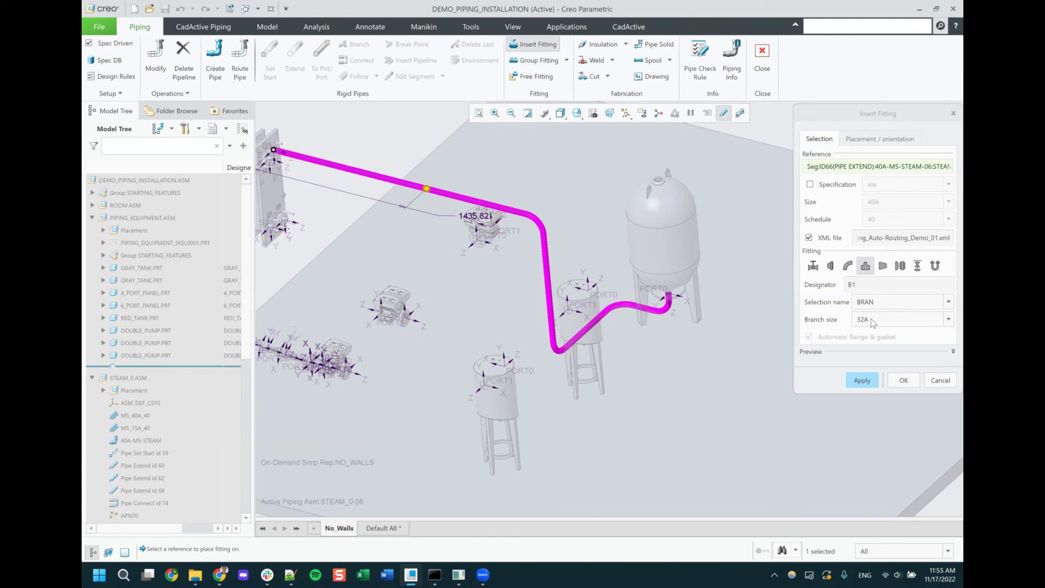
click(861, 380)
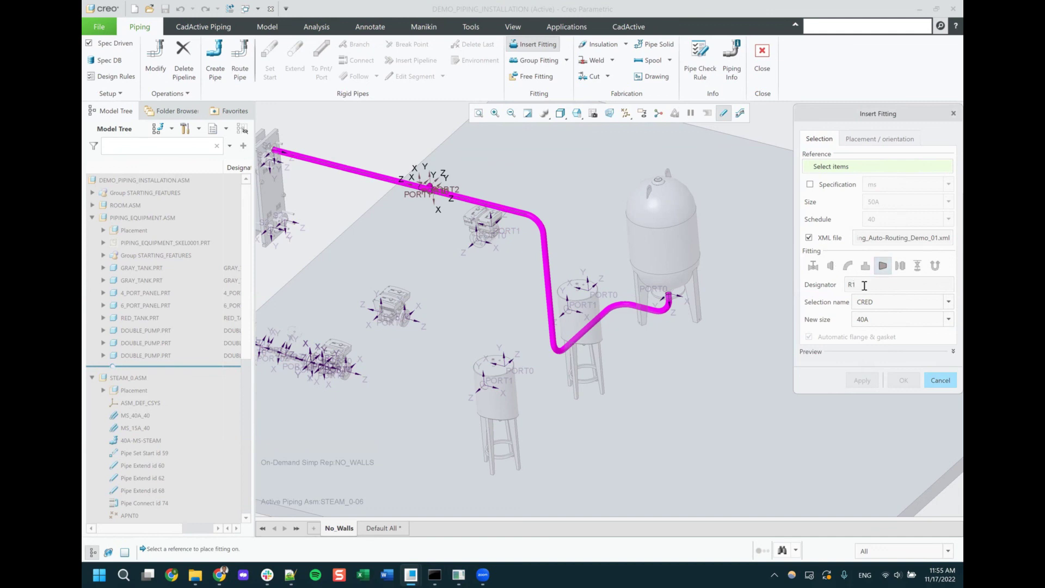
click(548, 282)
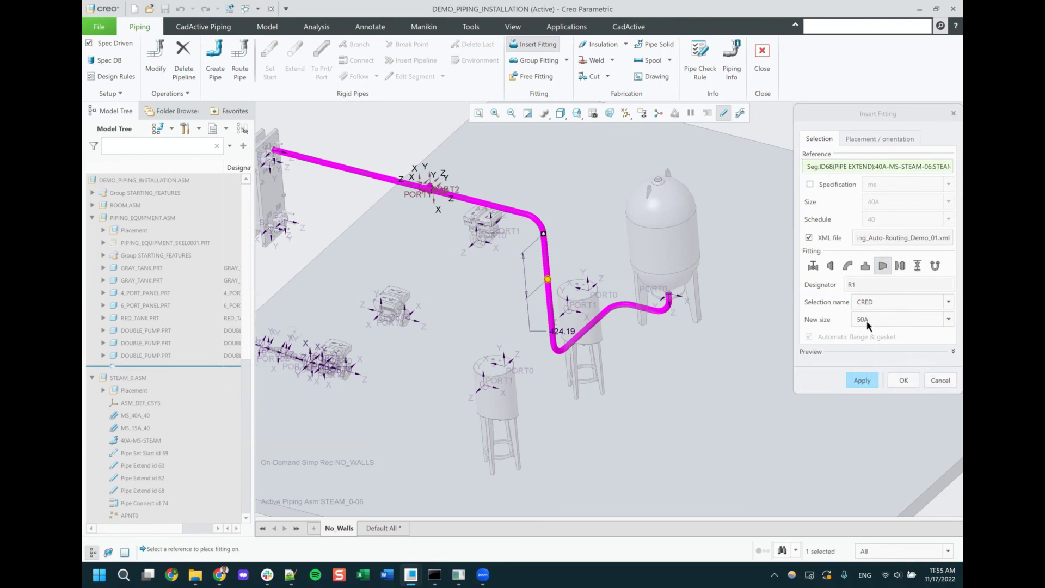
click(864, 380)
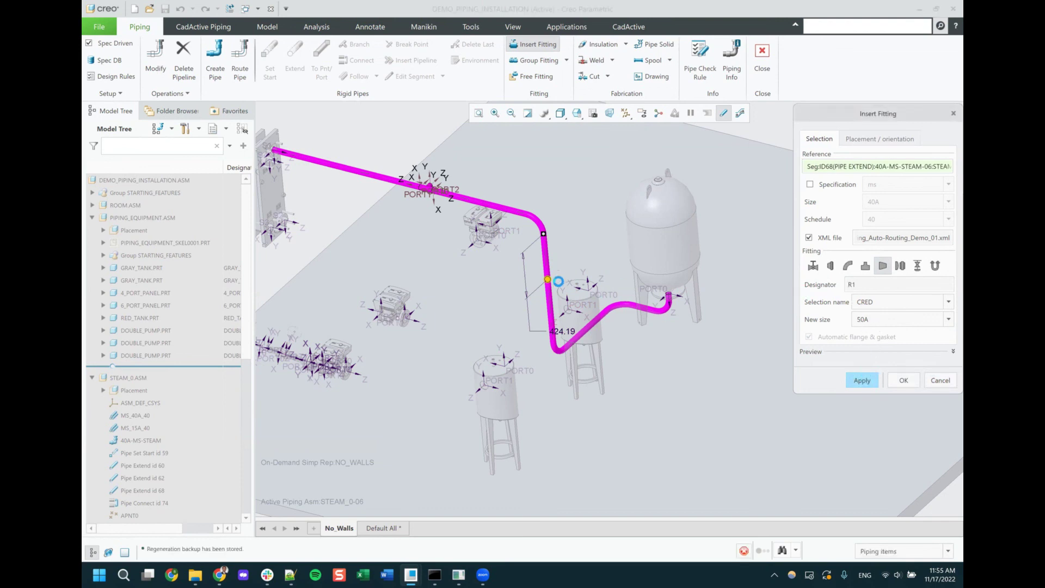
- Insert gate valve GV1 with bolt nut code CFD and automatic flange and gasket about 278 along the third pipe segment
click(586, 331)
click(813, 266)
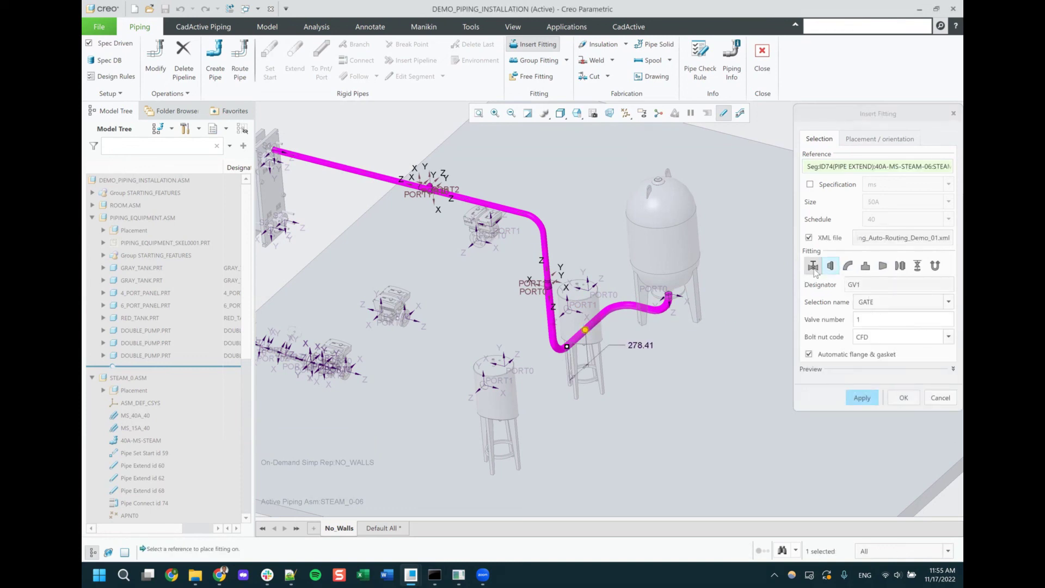
click(865, 400)
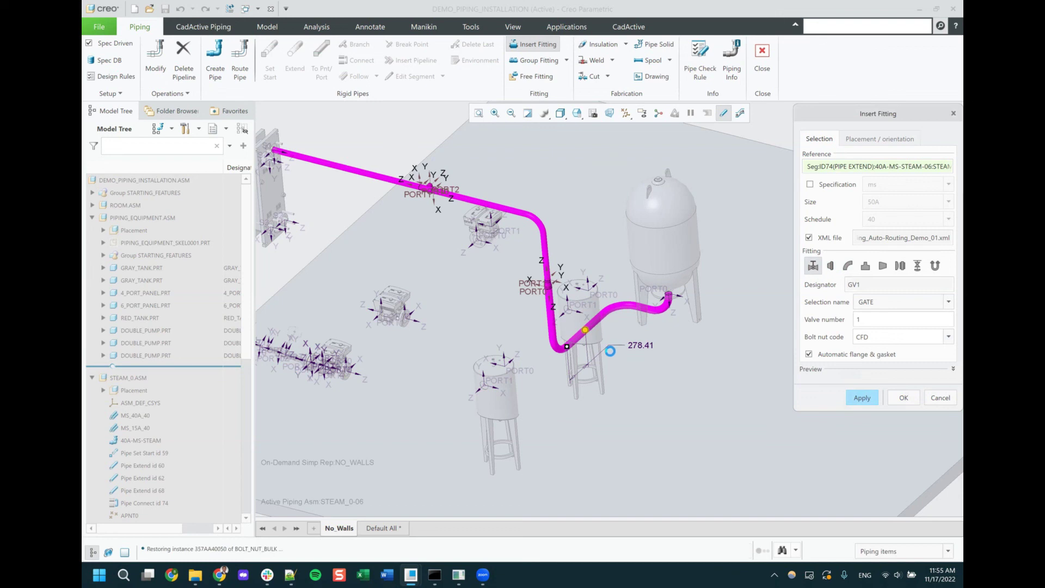
scroll(589, 330, down, 1)
middle_drag(589, 331, 513, 234)
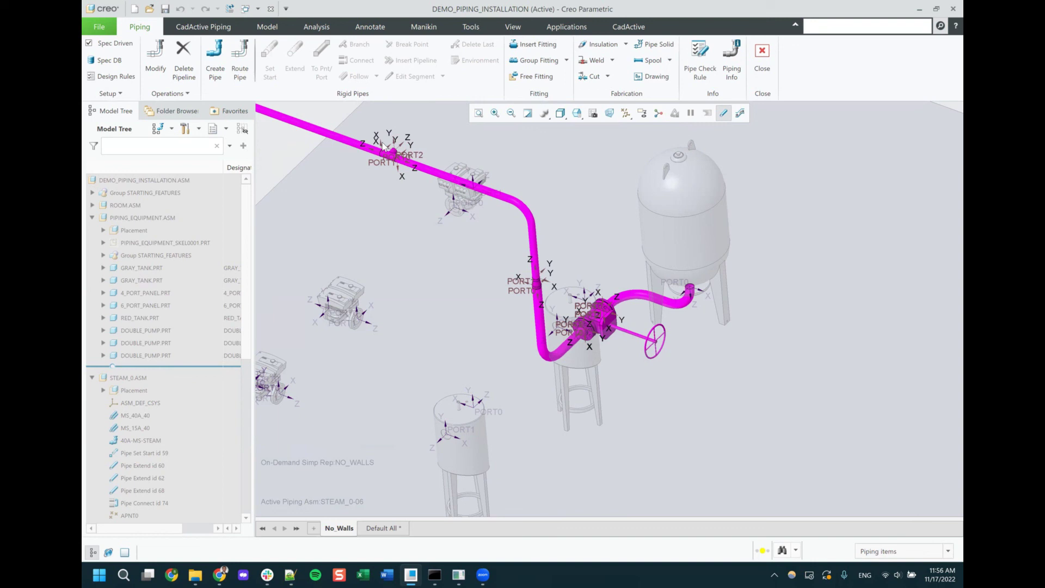
scroll(597, 327, down, 3)
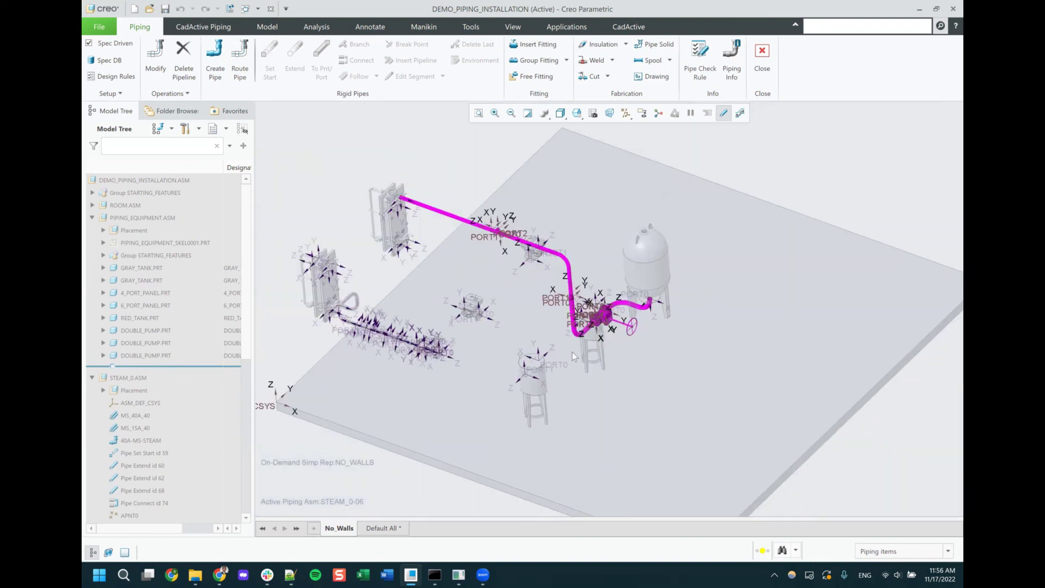
scroll(450, 278, up, 2)
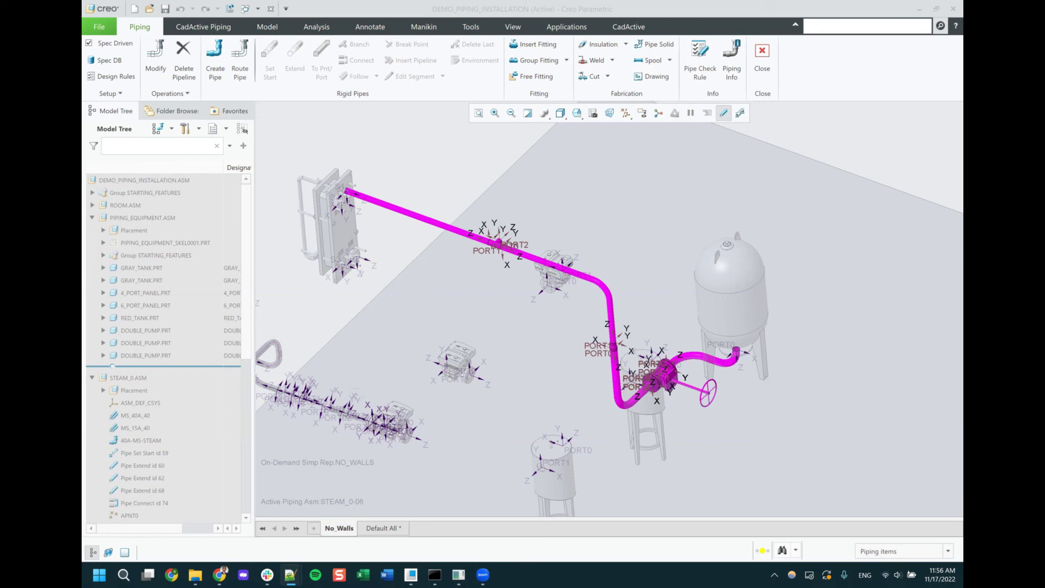
- Switch to Notepad++ and examine the column headings and pipe size entries in ha_asfile.ptd
key(alt+Tab)
mouse_move(290, 575)
click(342, 522)
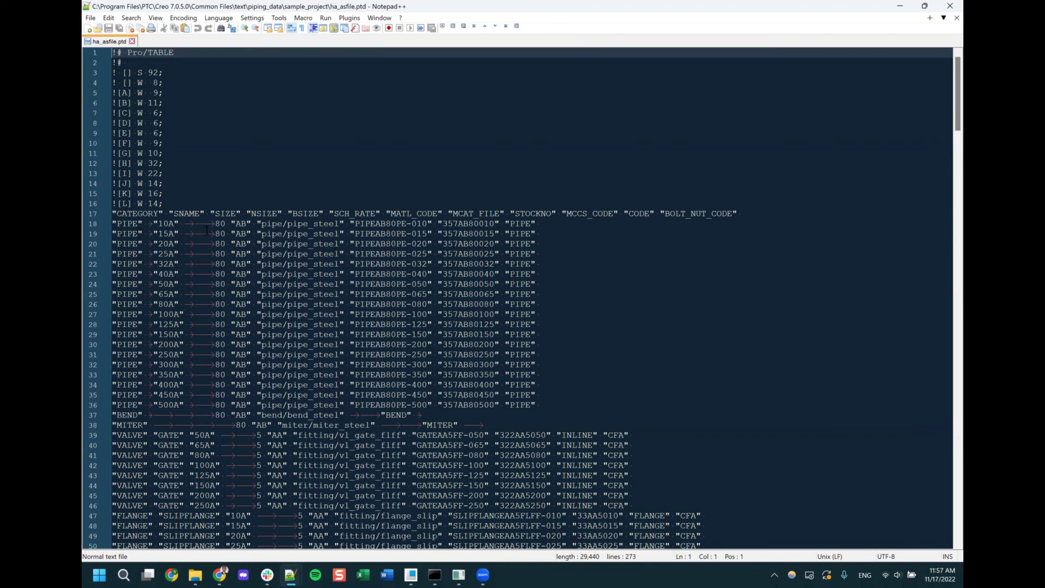
scroll(166, 243, down, 1)
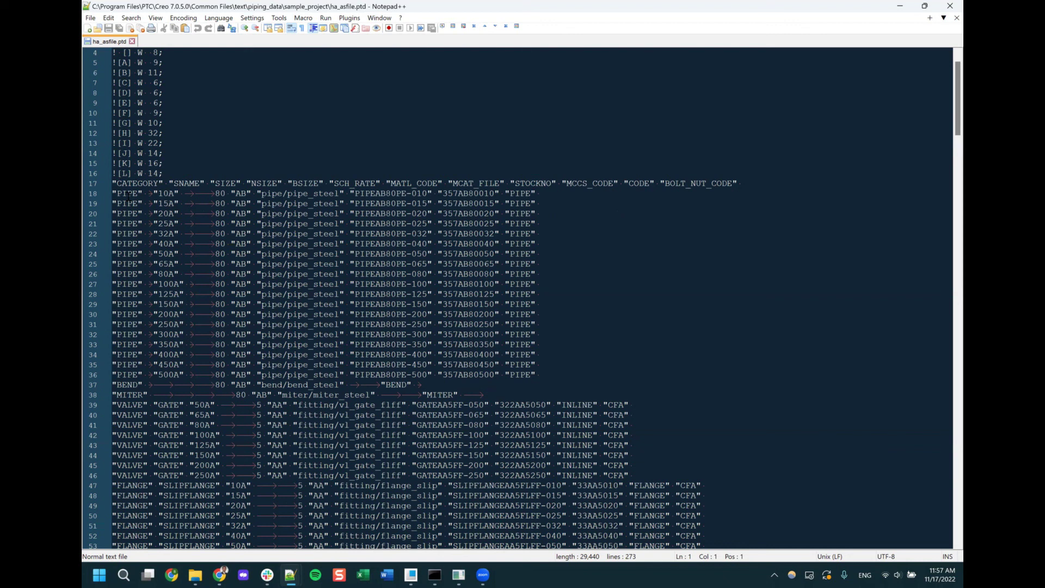
click(167, 194)
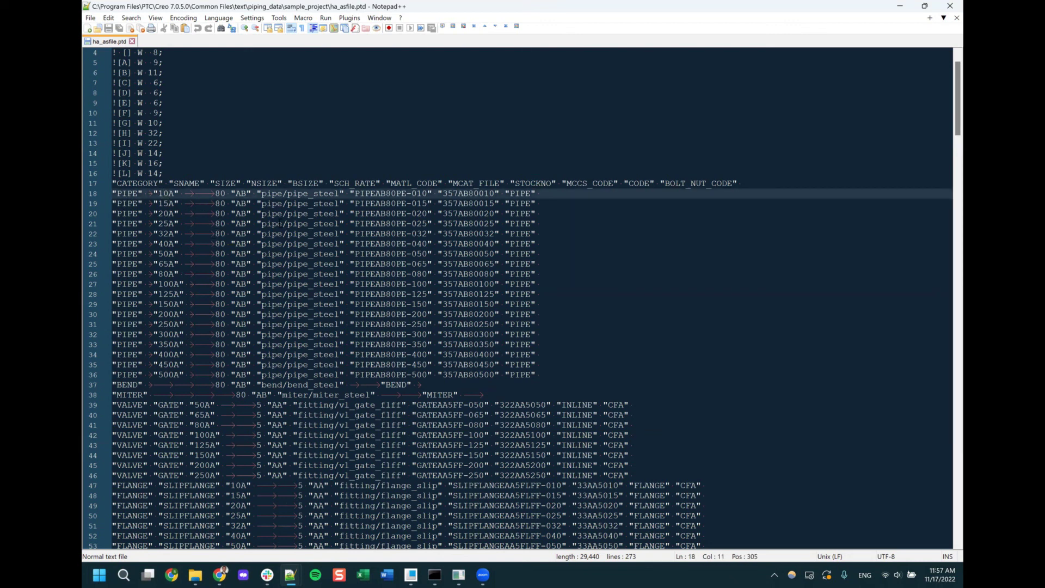
- Examine the valve, flange, gasket, elbow and branch entries in ha_asfile.ptd
scroll(149, 256, down, 5)
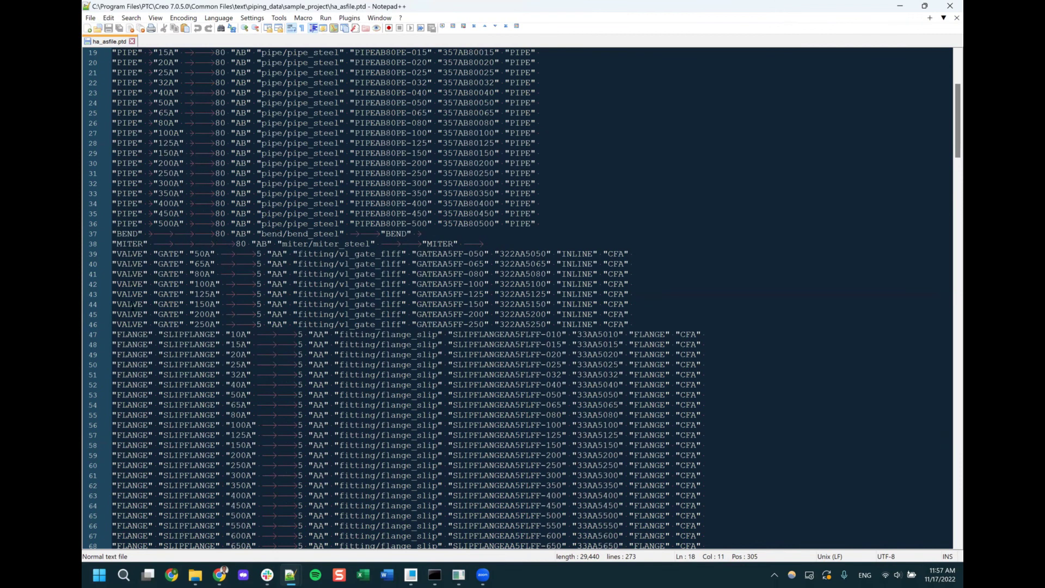
scroll(188, 252, up, 1)
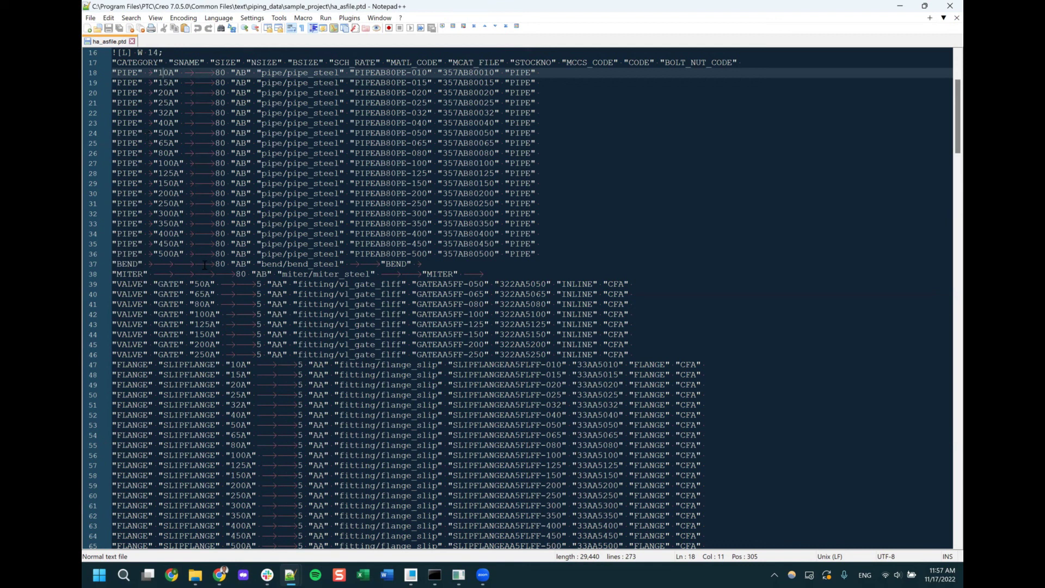
scroll(204, 266, down, 20)
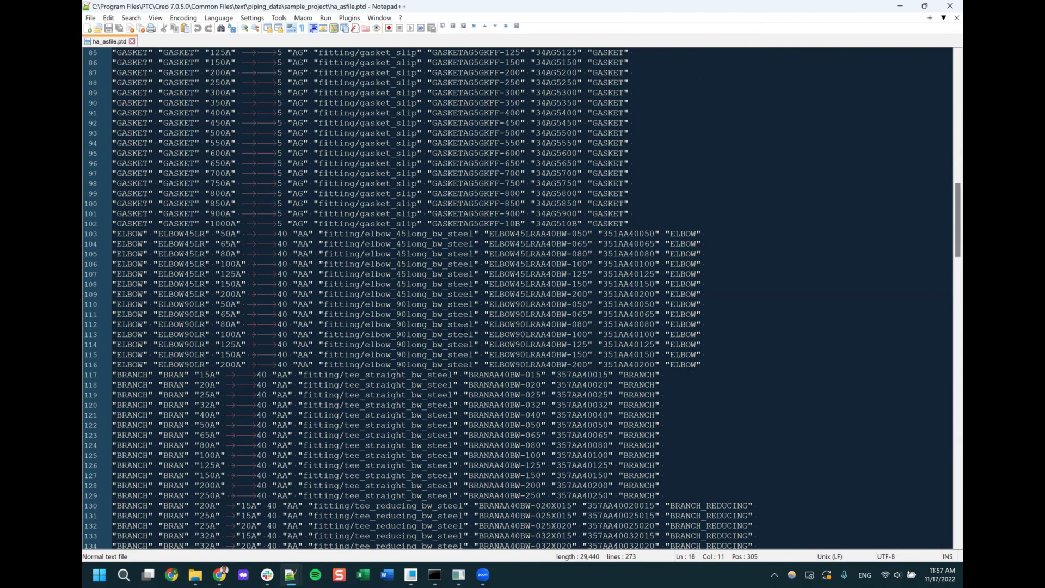
scroll(462, 329, down, 16)
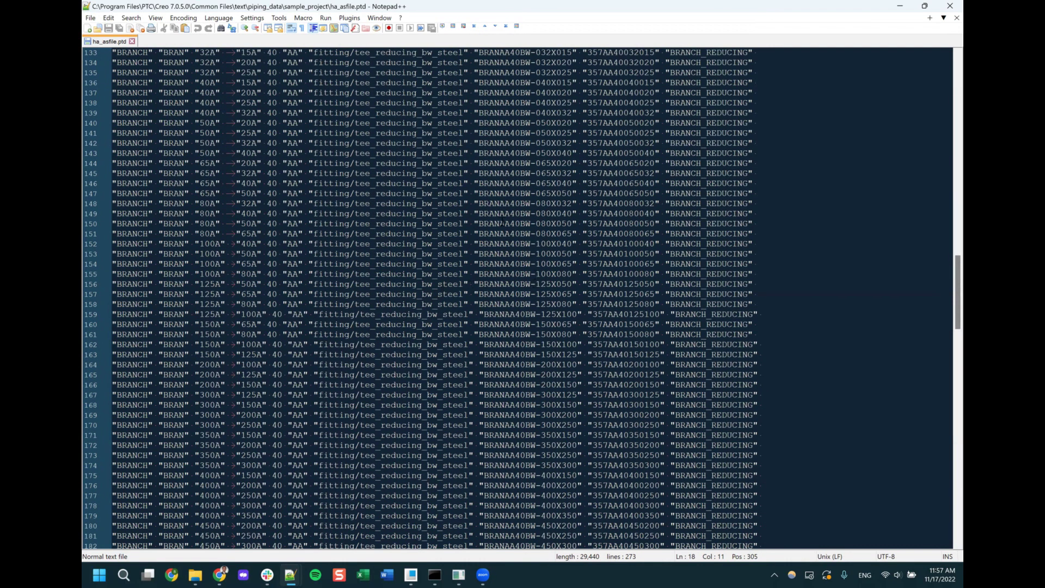
click(775, 281)
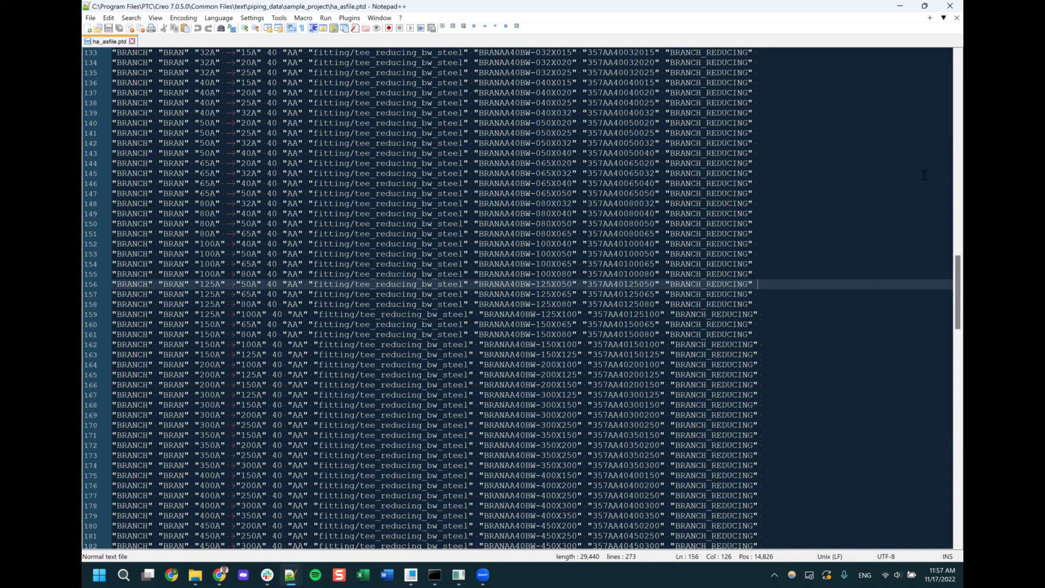
- Switch to the CadActive web app and review the piping sizes, the pipe catalog and the Copper pipe's instances
key(alt+Tab)
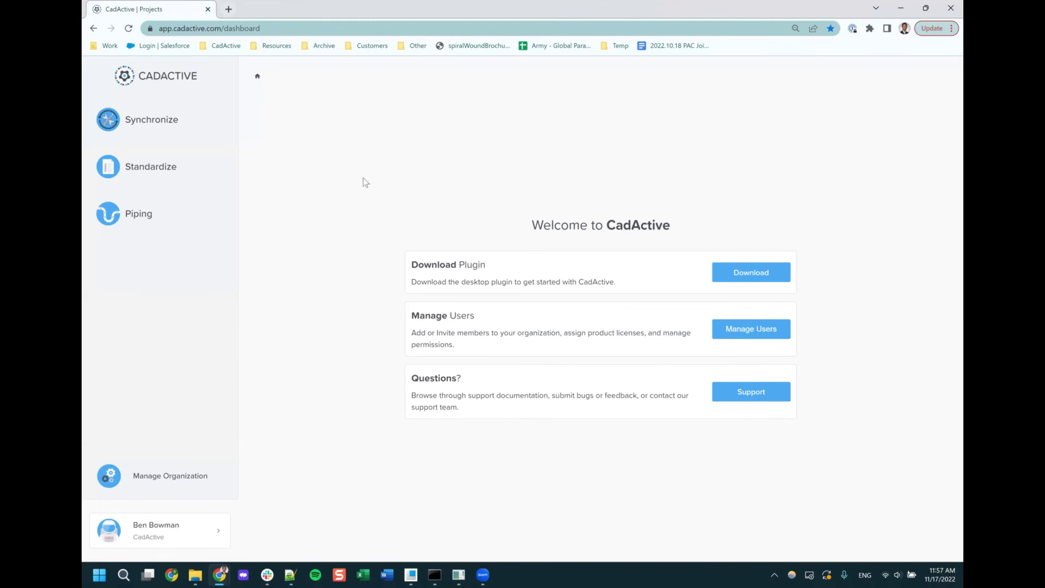
click(144, 214)
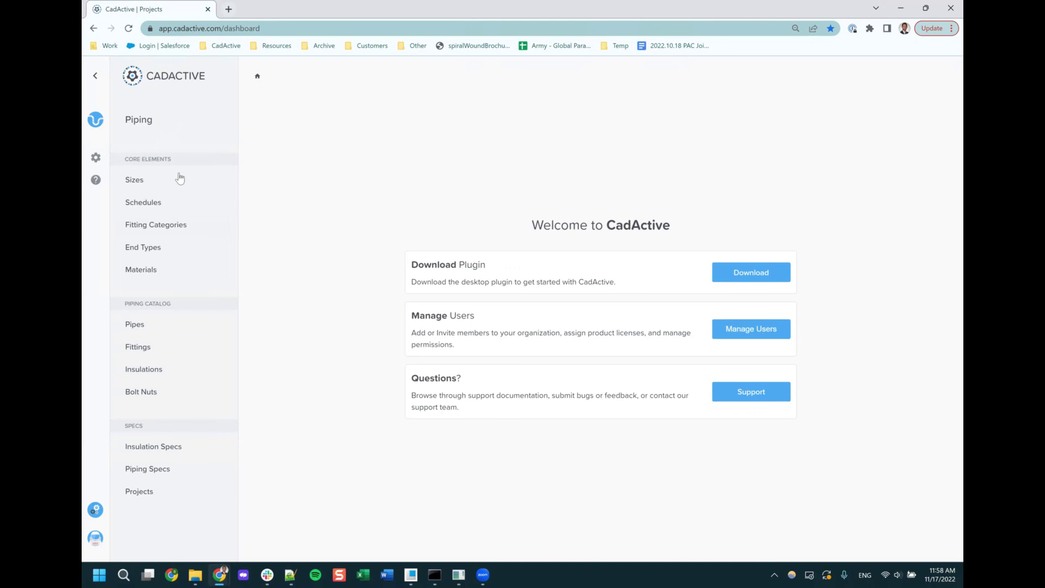
click(151, 182)
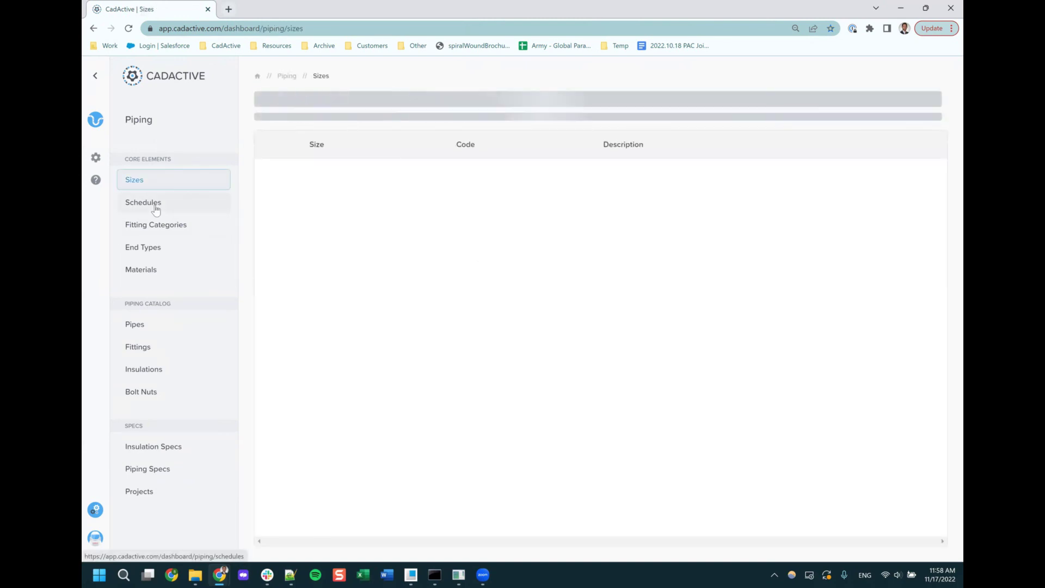
click(156, 205)
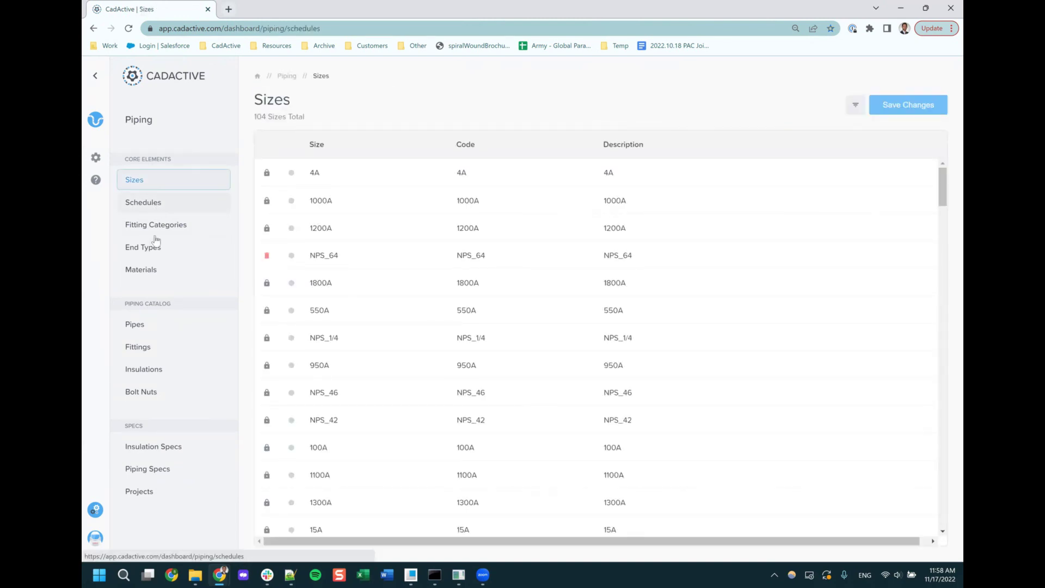
click(155, 328)
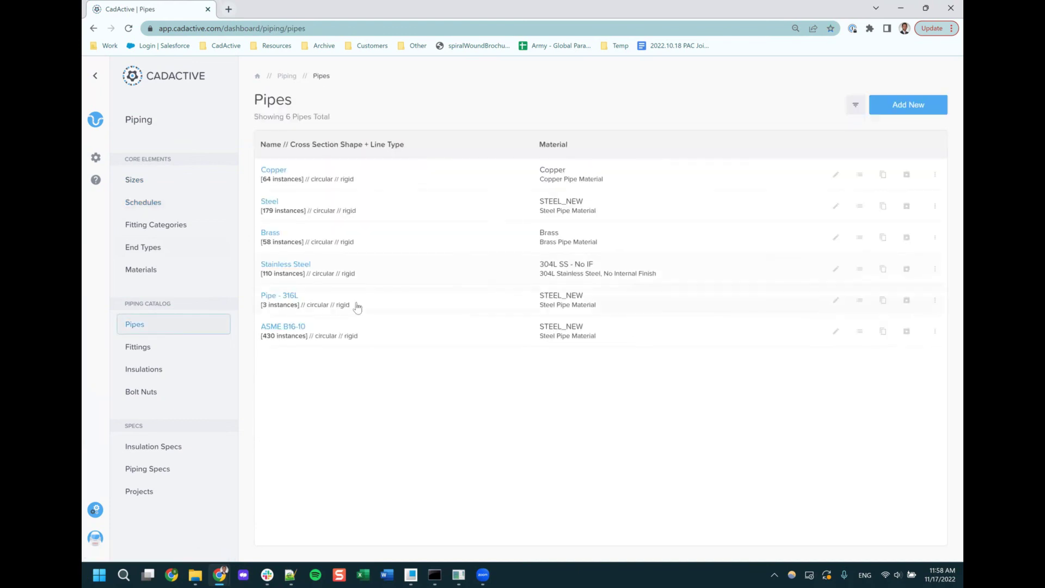
click(280, 185)
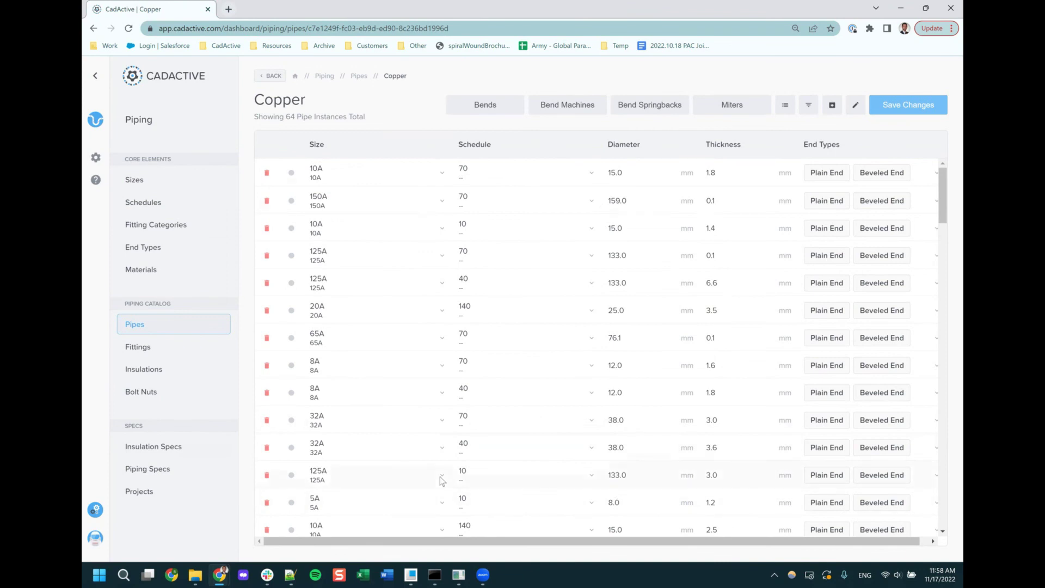
- Open the Pipe Ubolt fitting from the fittings catalog and widen its CAD Model Name column
click(144, 350)
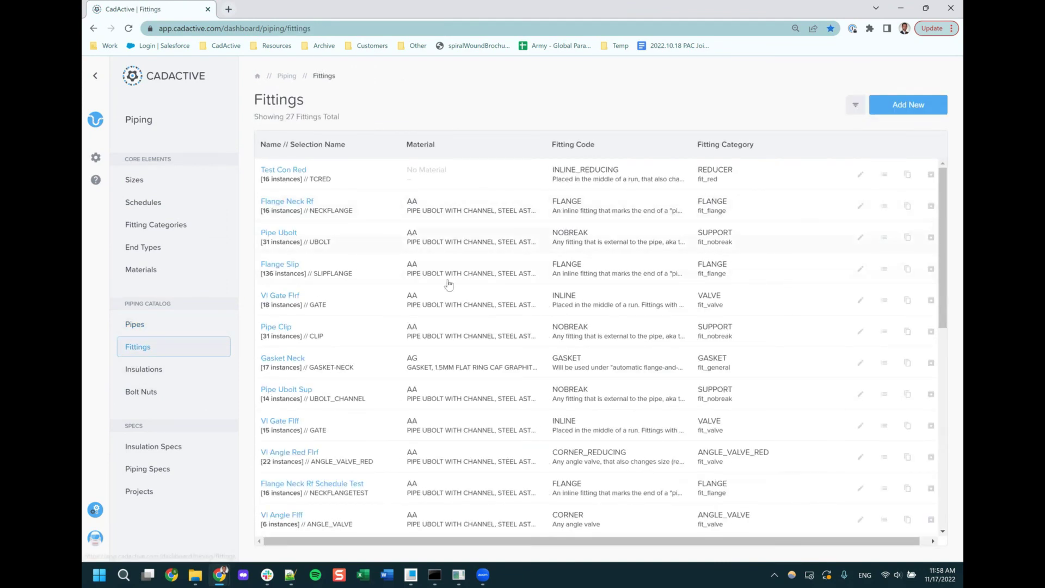
click(442, 242)
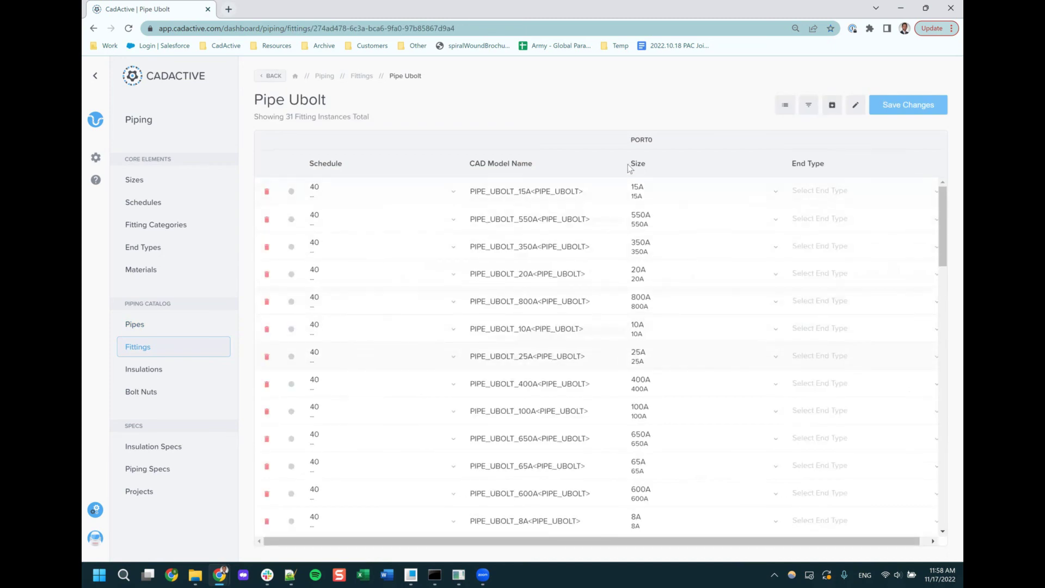
drag(624, 161, 707, 160)
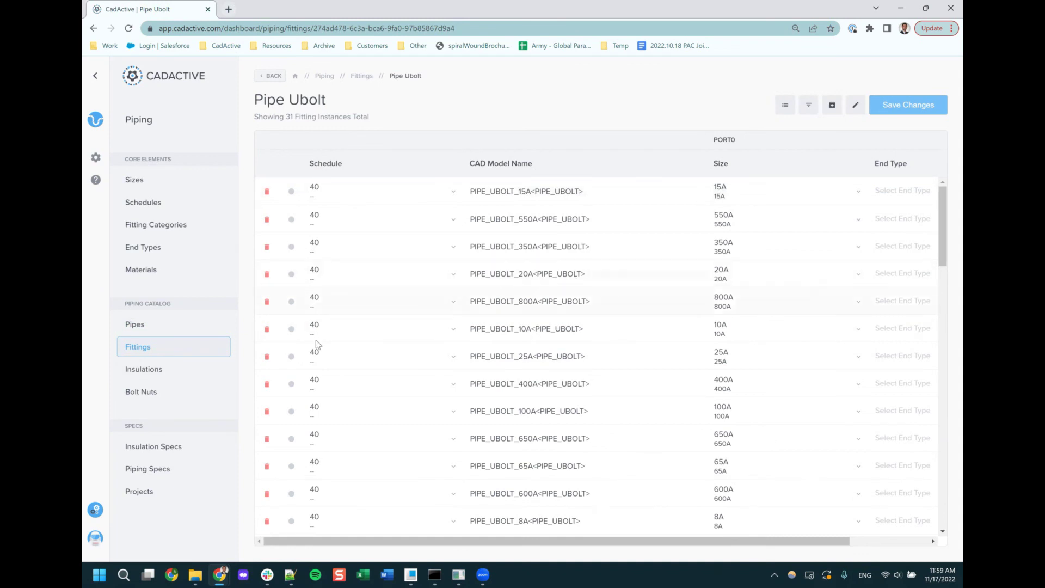
- Open the rw // Water piping spec and review its selected pipes and fittings
click(159, 471)
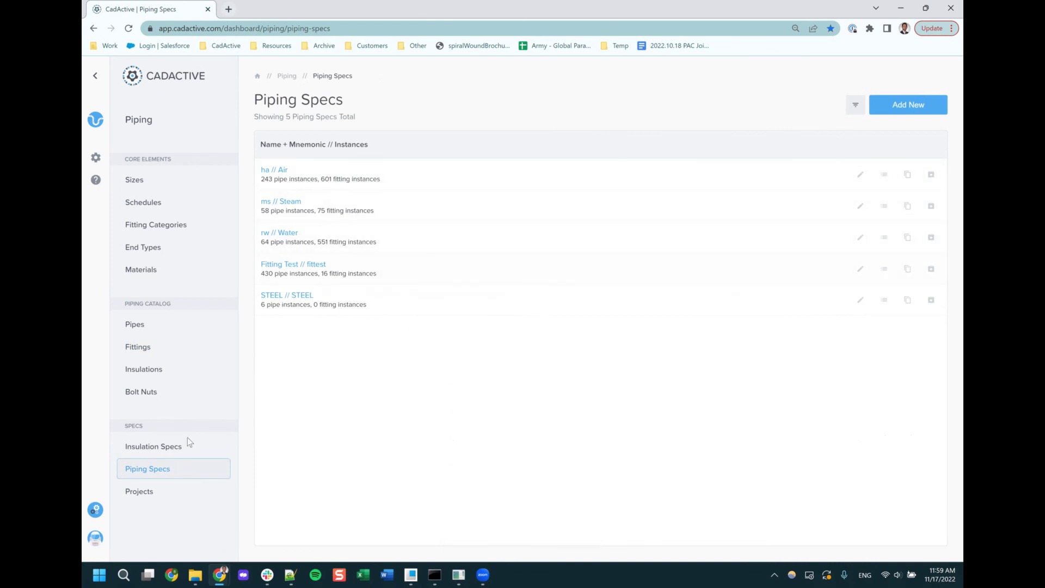
click(280, 233)
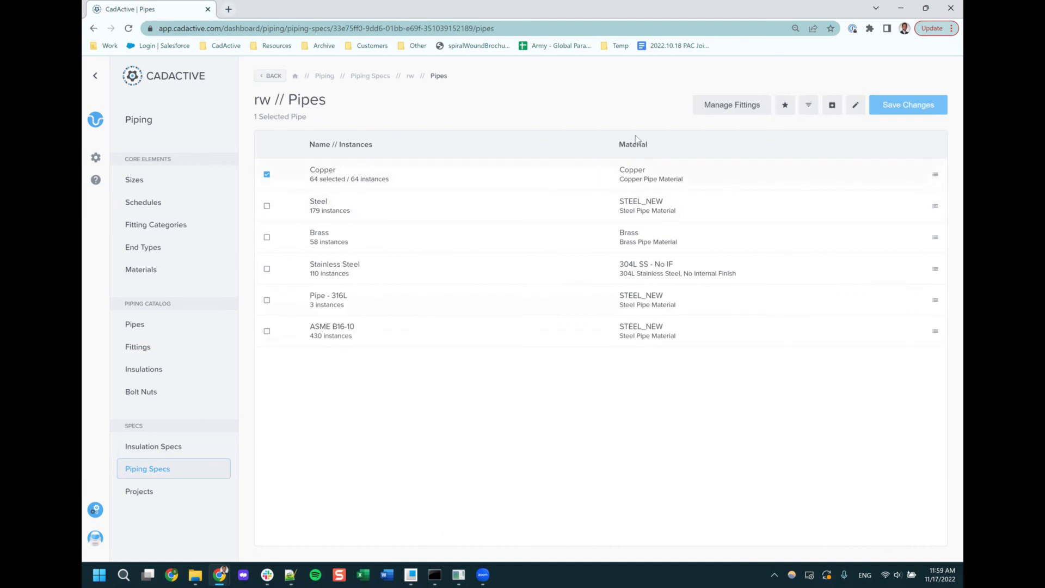
click(731, 109)
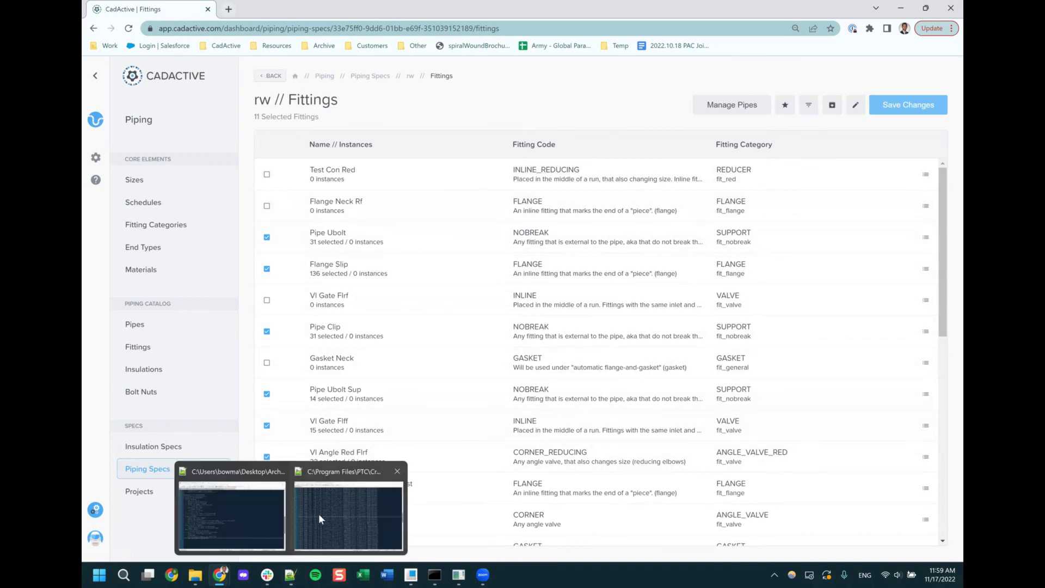
- Switch to Notepad++ to recheck the elbow and branch entries in ha_asfile.ptd, then minimize the file
click(444, 509)
scroll(294, 370, up, 10)
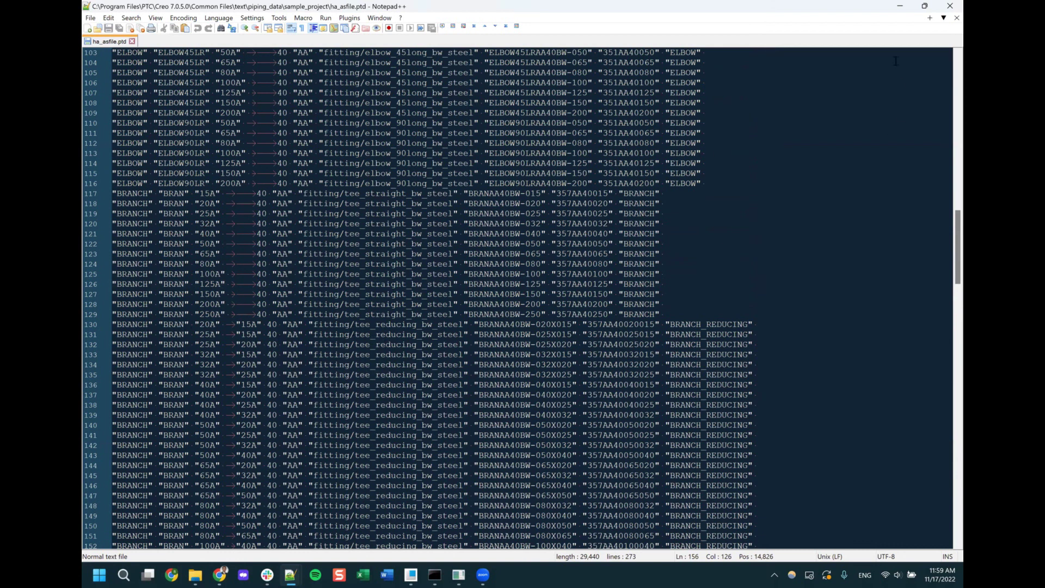
click(902, 7)
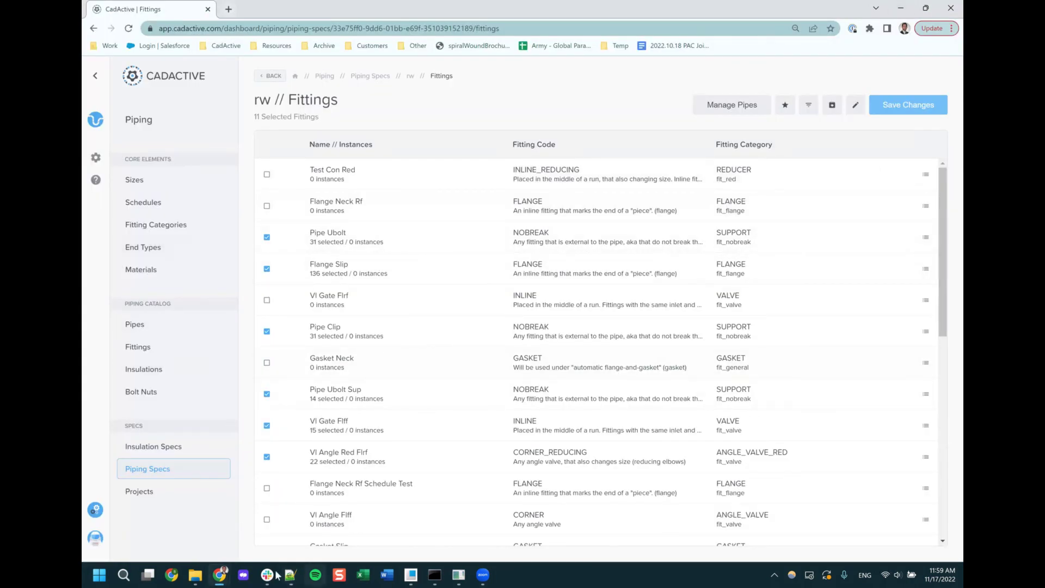
- Switch to Creo Parametric, open Sync Piping Data, check the spec-driven piping directories and display the download options
click(410, 575)
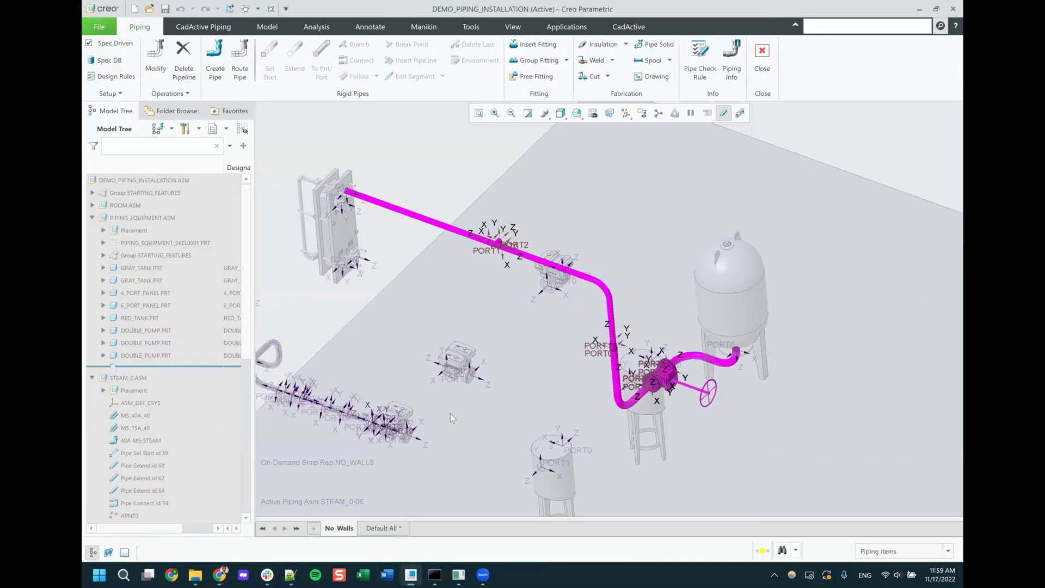
click(203, 28)
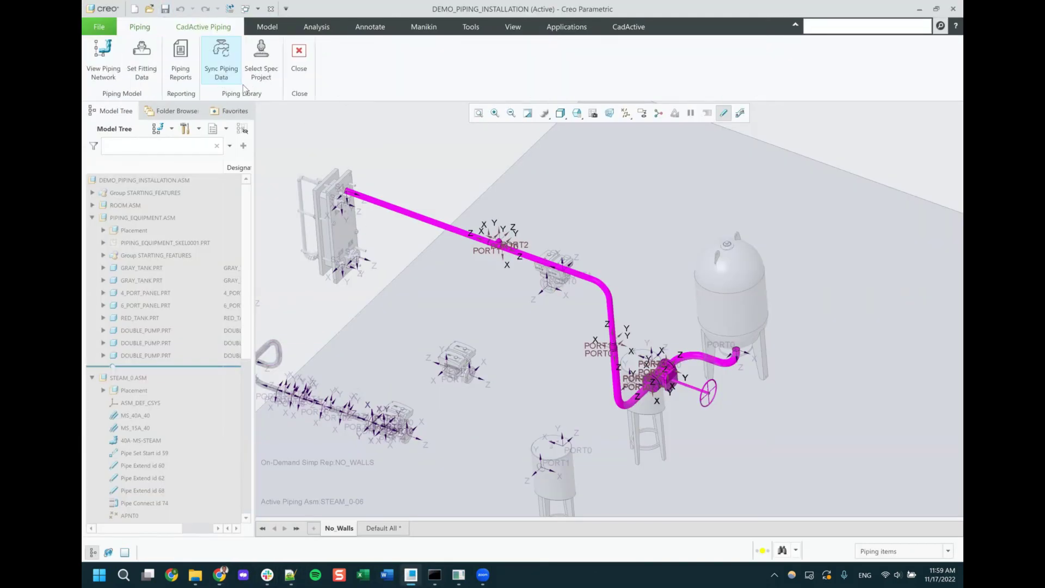
click(221, 60)
click(471, 259)
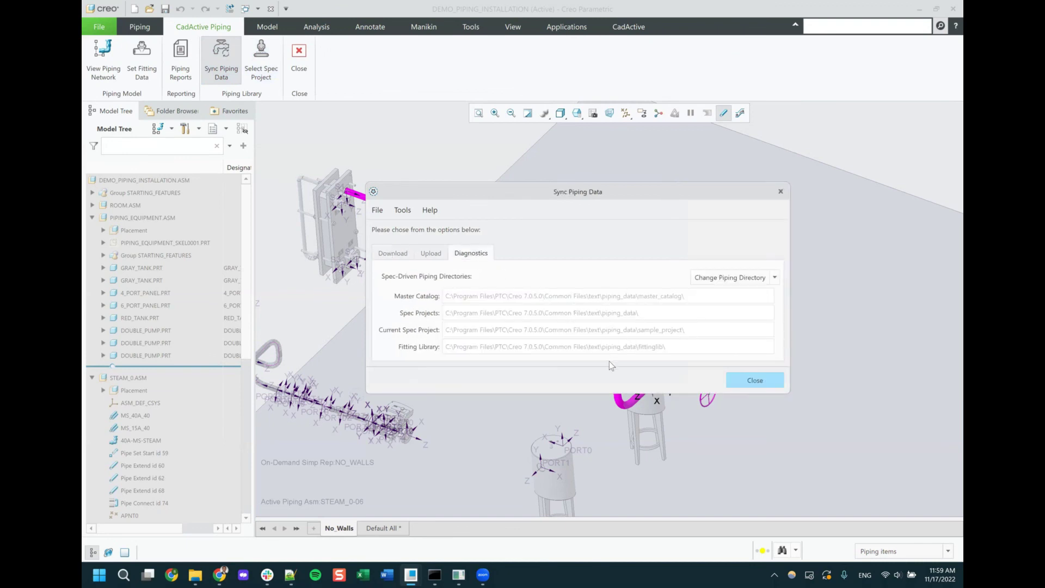
click(392, 255)
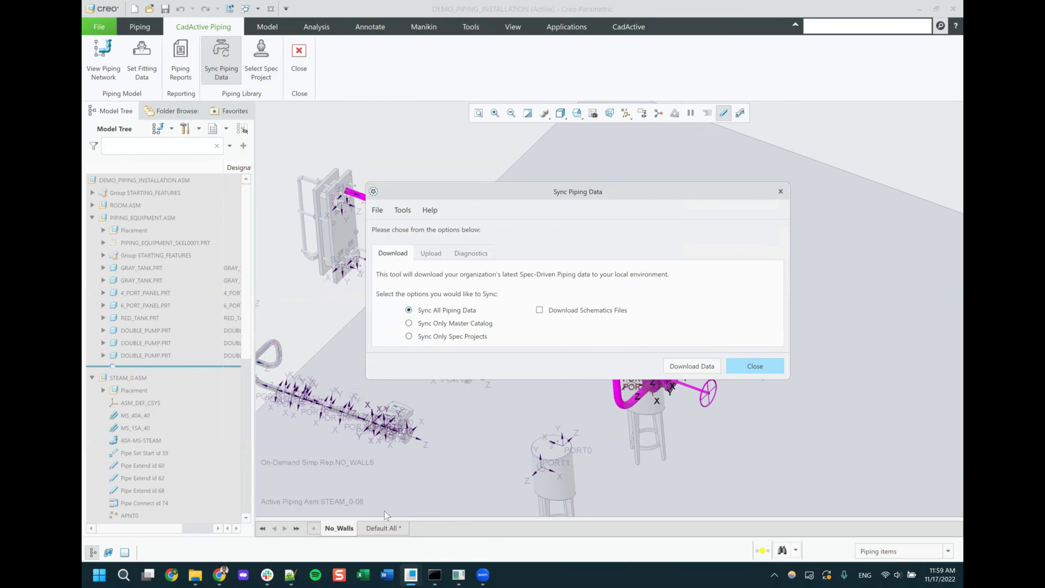
- Check the rw spec's fittings in the CadActive web app again and return to the Sync Piping Data dialog in Creo
mouse_move(220, 574)
click(268, 543)
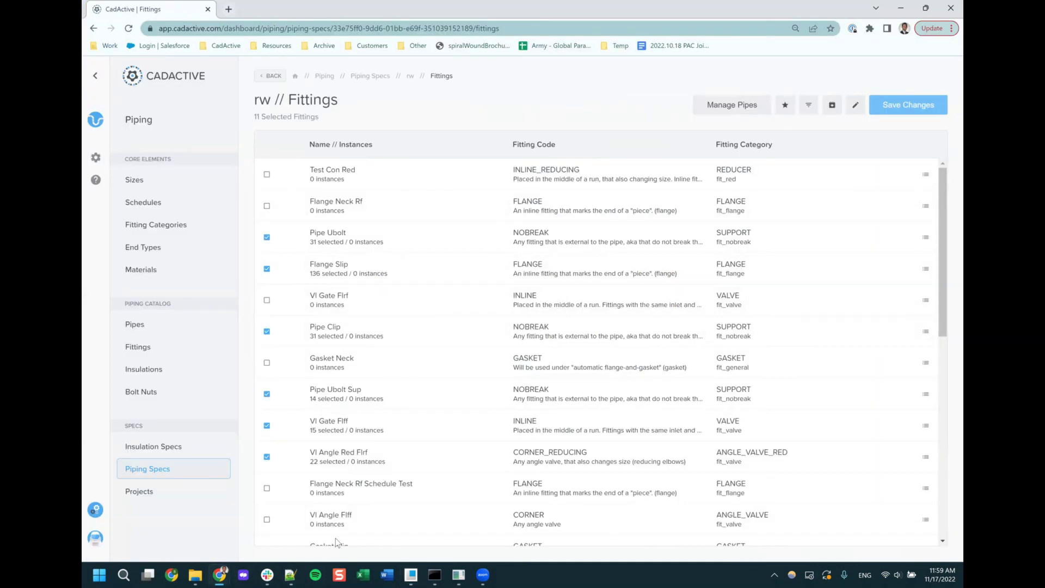
mouse_move(411, 574)
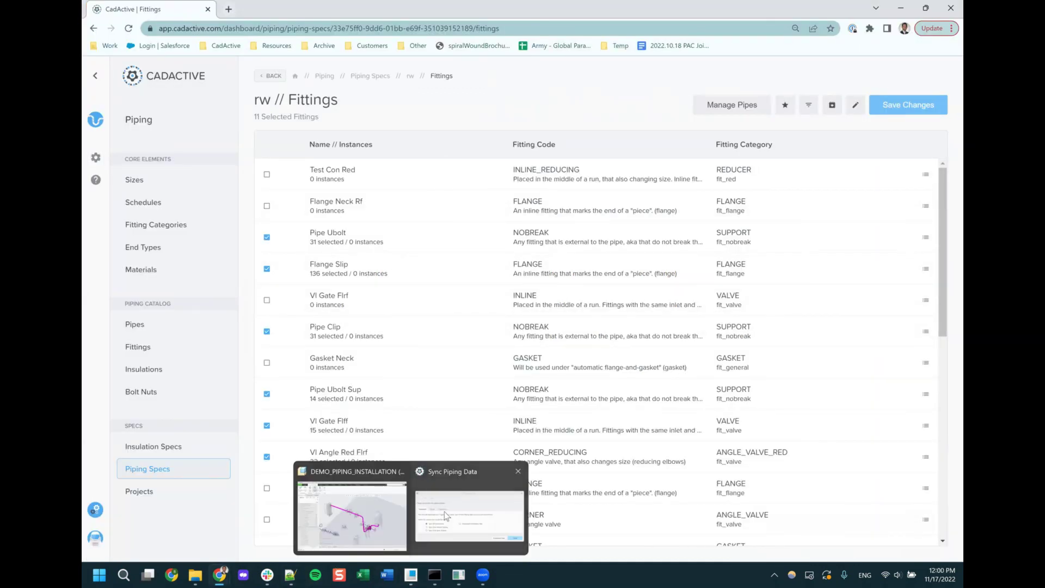
click(433, 510)
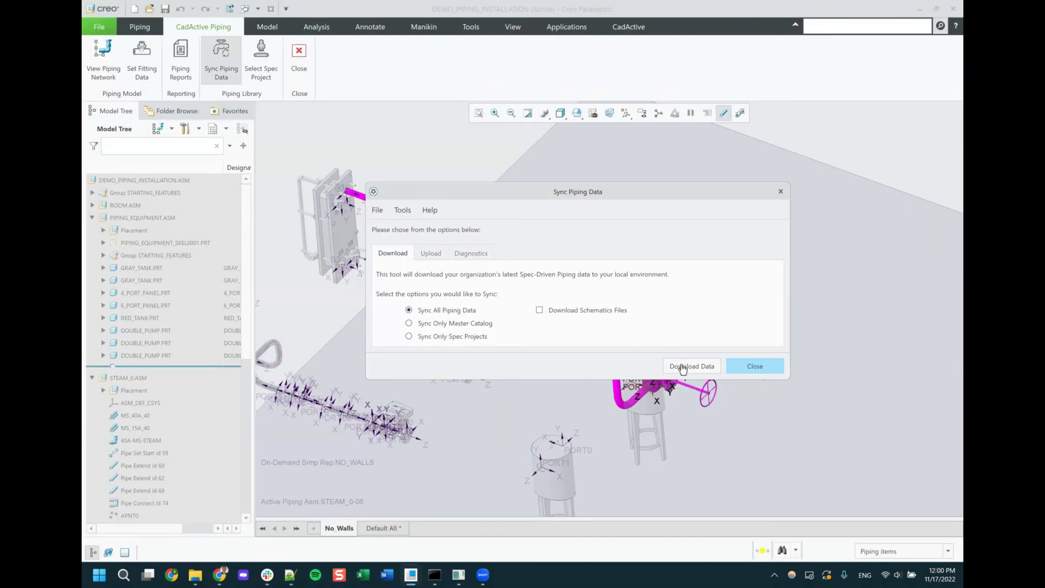